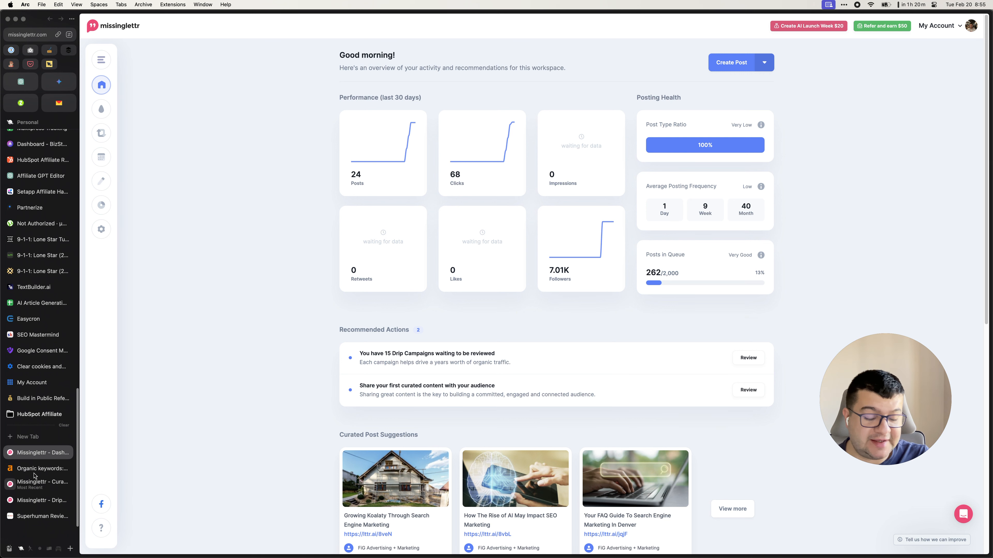
# Switch to the open Curated Content browser tab and go to the workspace dashboard.
pyautogui.click(17, 485)
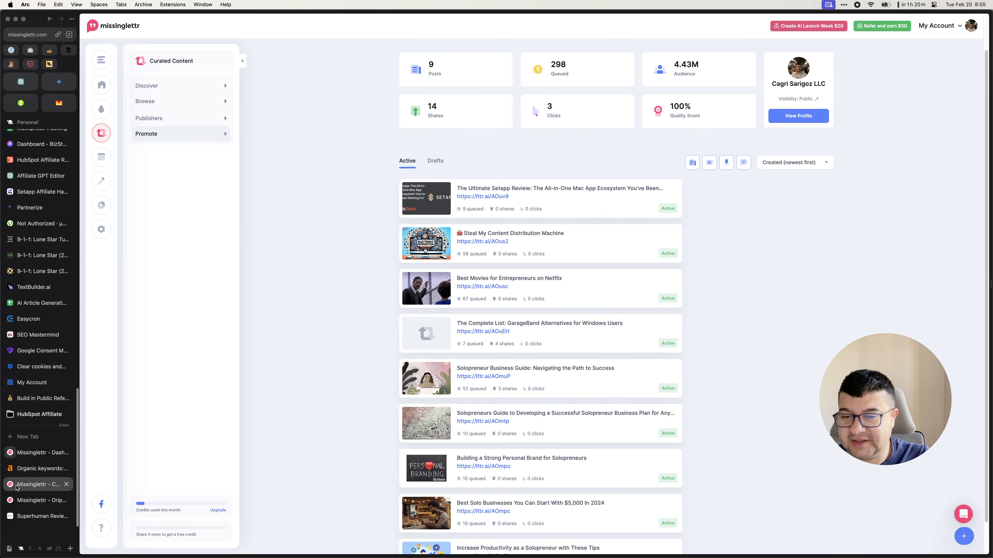
pyautogui.moveTo(101, 306)
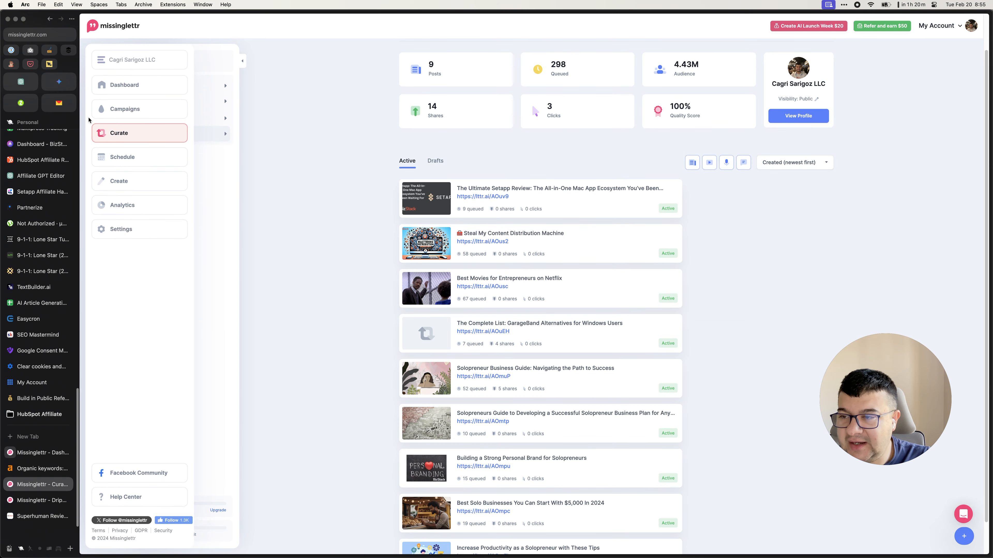
pyautogui.click(122, 90)
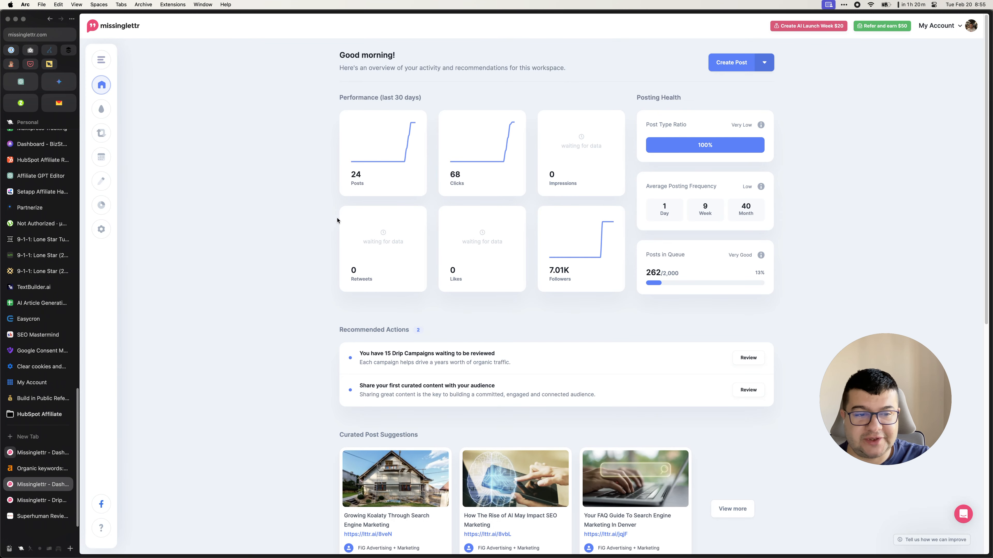
# Open the workspace's list of active drip campaigns.
pyautogui.moveTo(104, 117)
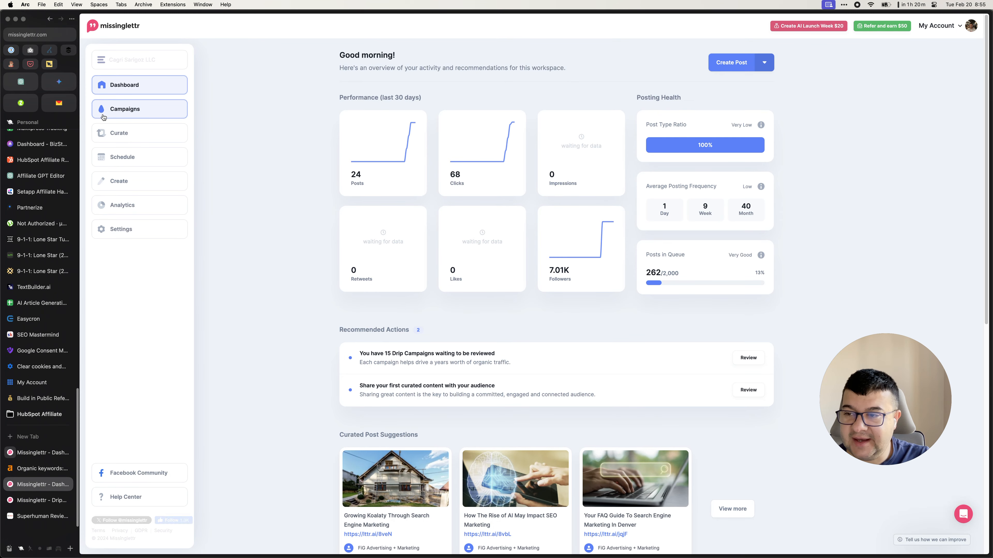
pyautogui.click(103, 116)
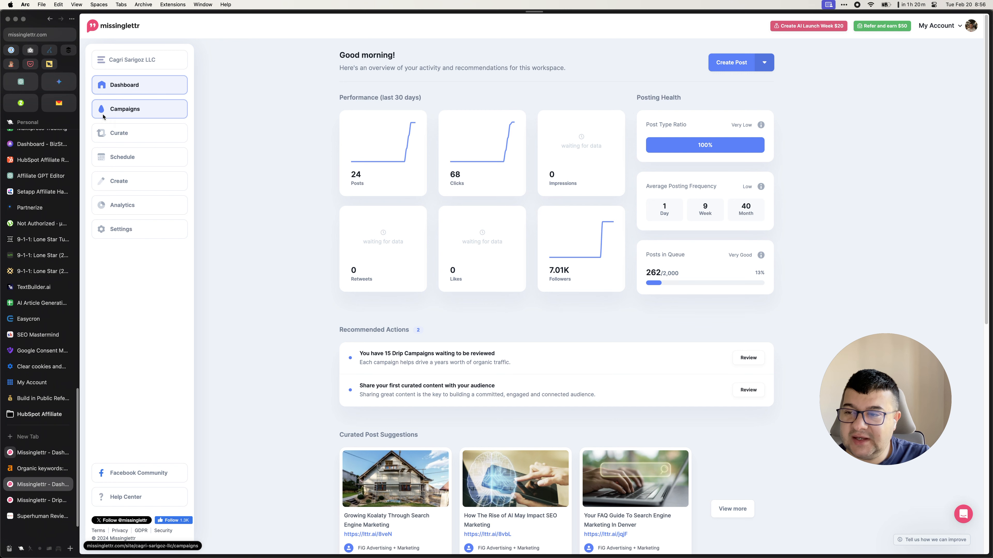
pyautogui.rightClick(103, 115)
pyautogui.click(152, 82)
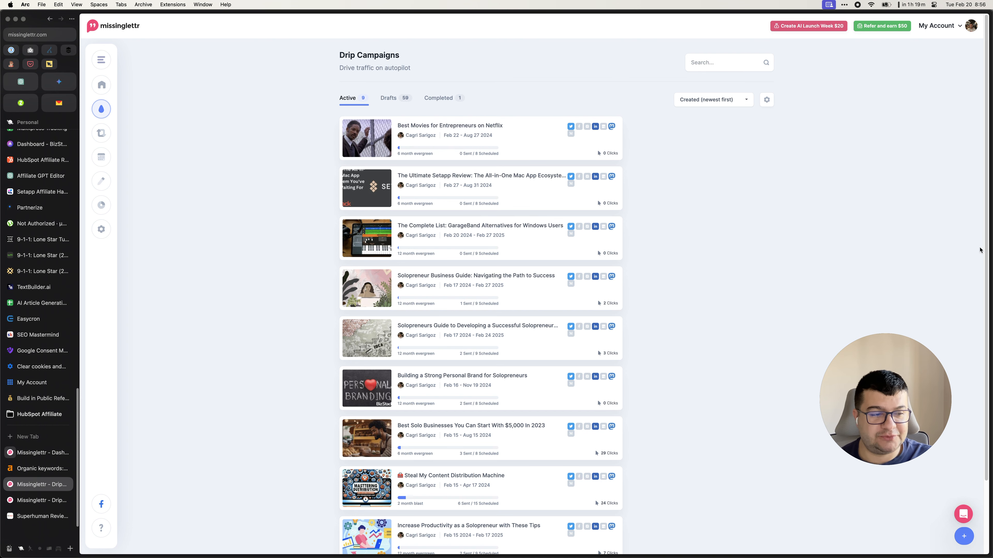
pyautogui.click(984, 297)
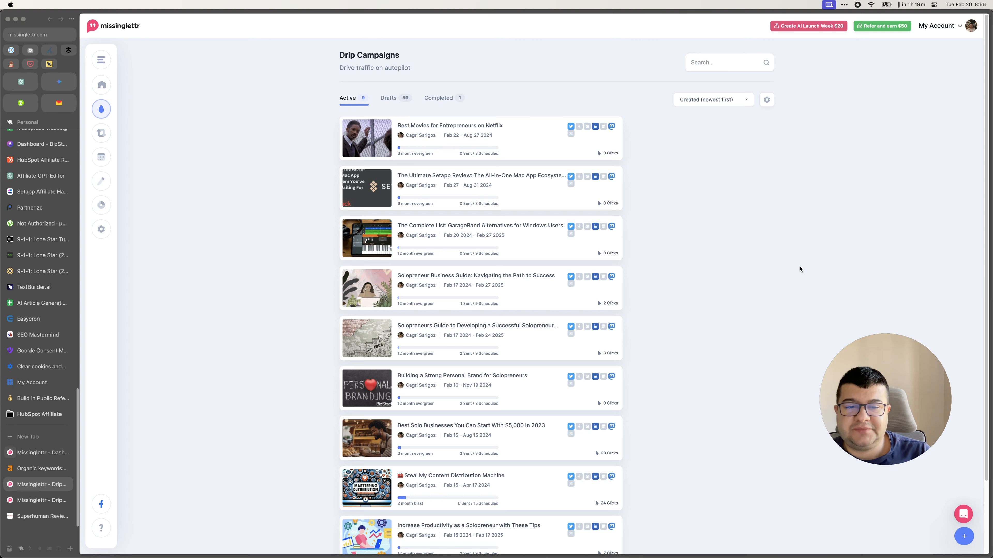
pyautogui.click(254, 200)
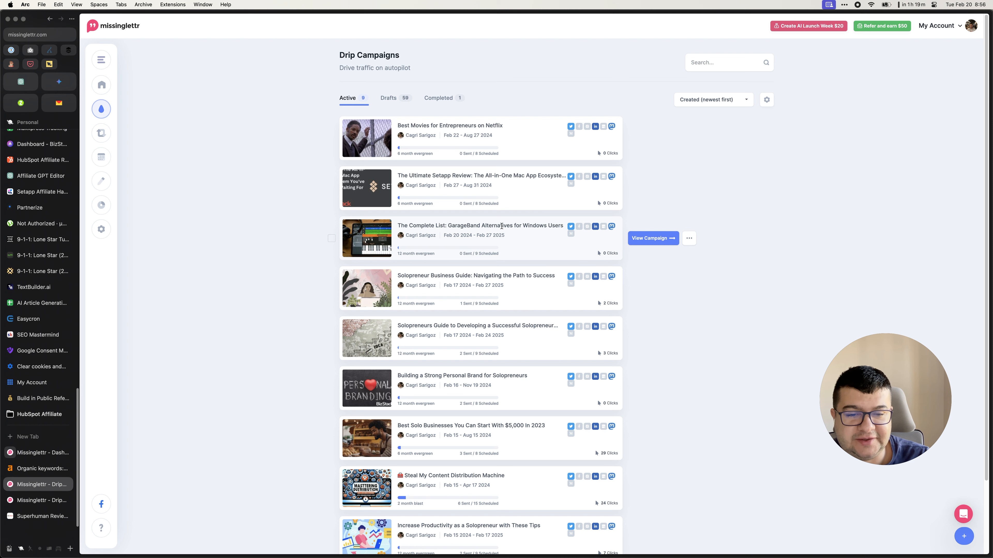
# Open the active campaign "The Complete List: GarageBand Alternatives for Windows Users" and review all its scheduled posts.
pyautogui.click(636, 236)
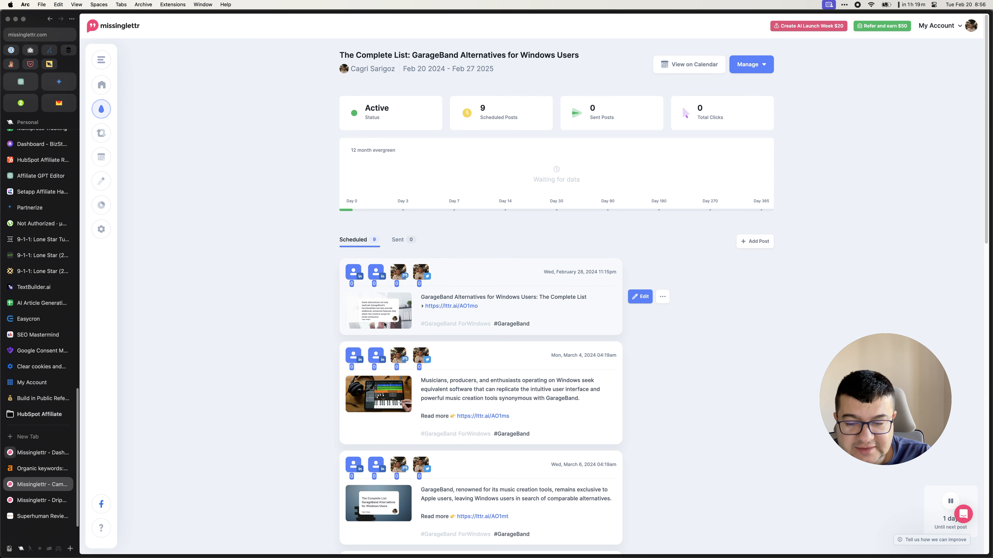
pyautogui.scroll(-7, 285, 412)
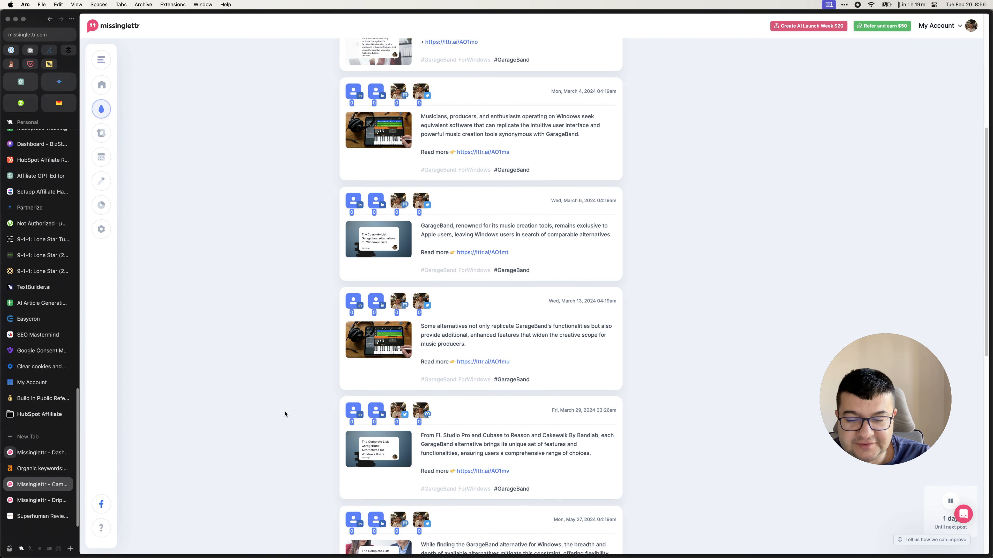
pyautogui.scroll(-2, 284, 412)
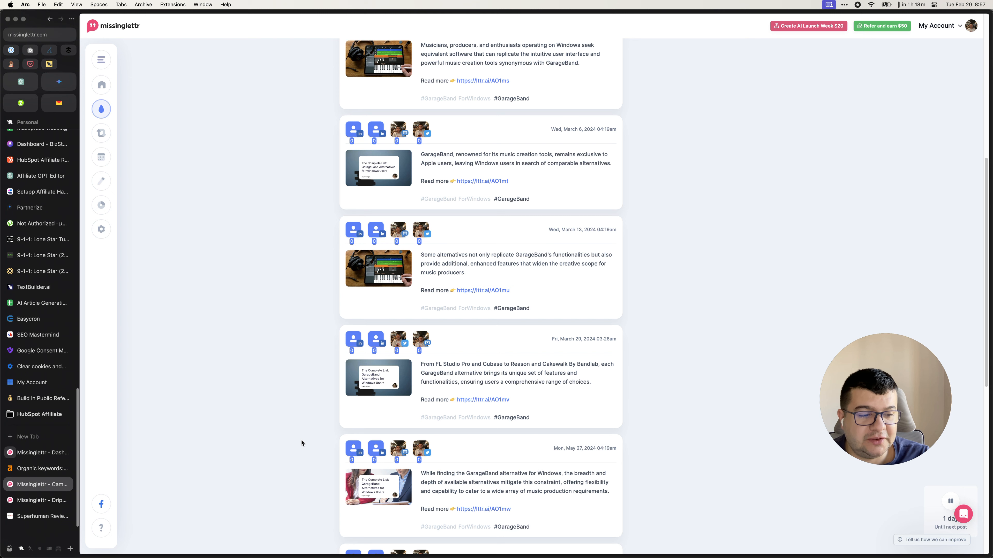
pyautogui.scroll(-7, 498, 472)
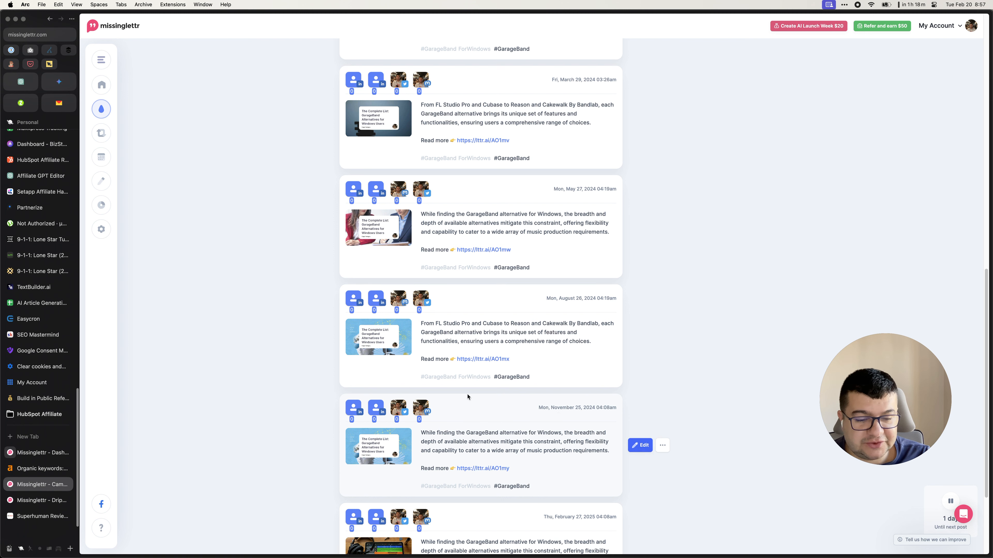
pyautogui.scroll(-3, 278, 378)
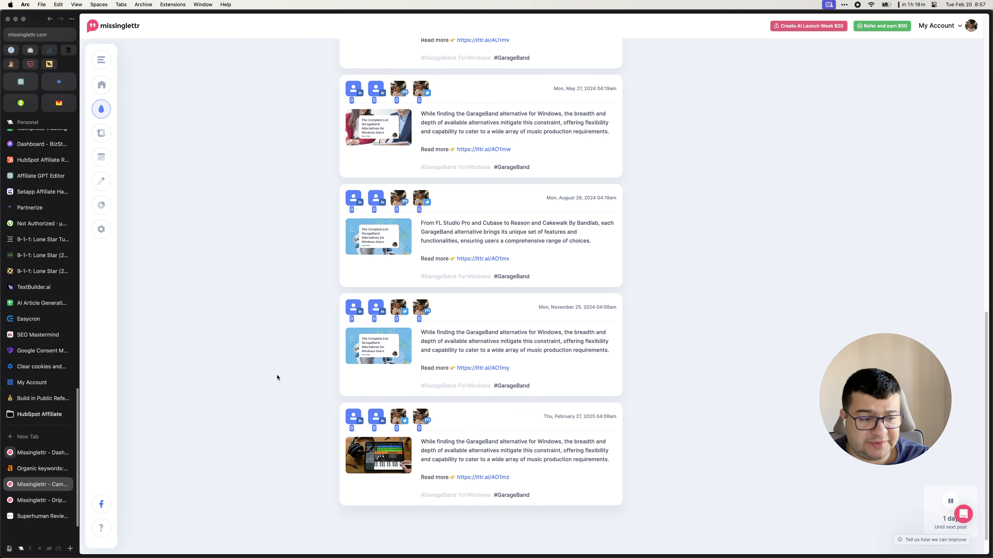
pyautogui.scroll(-1, 465, 431)
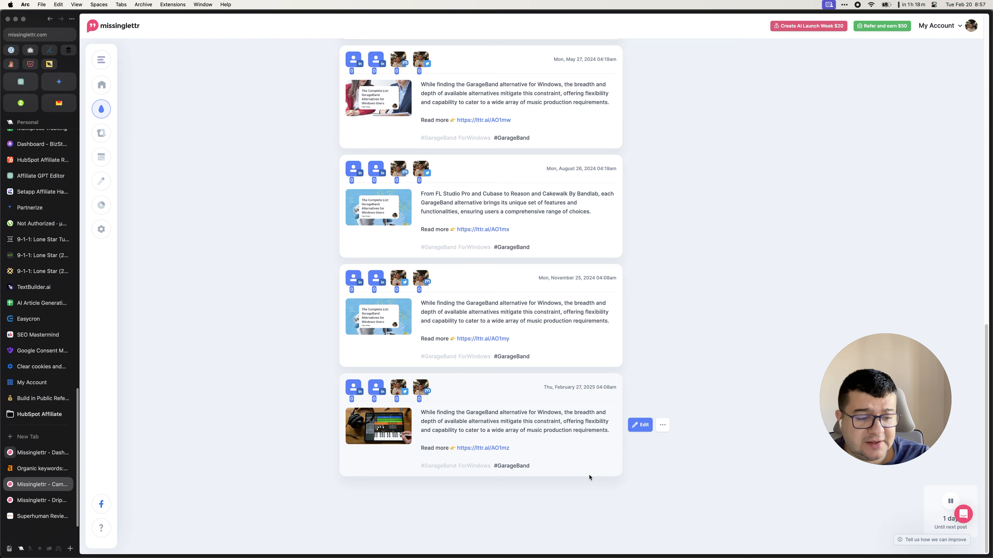
pyautogui.scroll(19, 589, 475)
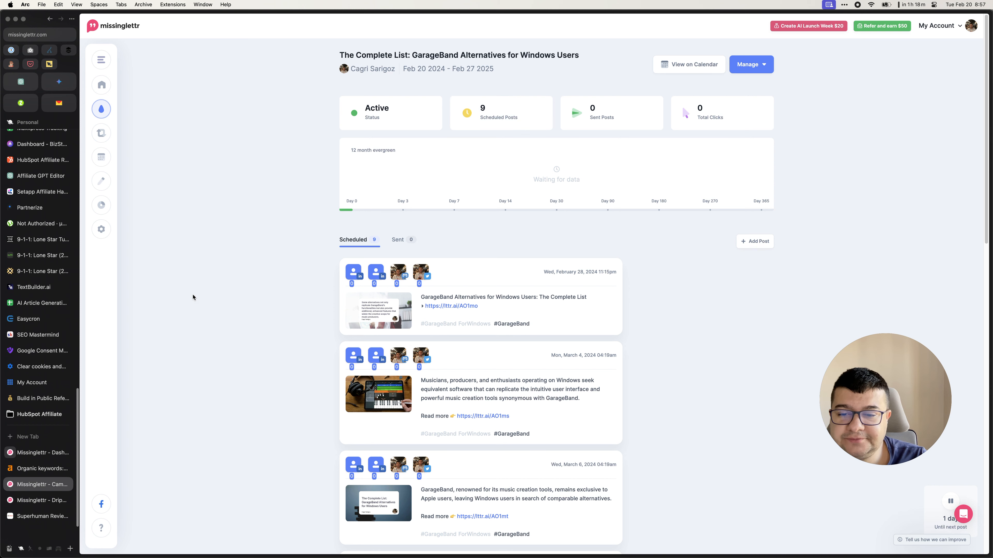
# Browse the draft drip campaigns and open the setup of "The Best 26 Movies Every Entrepreneur Should See".
pyautogui.click(108, 111)
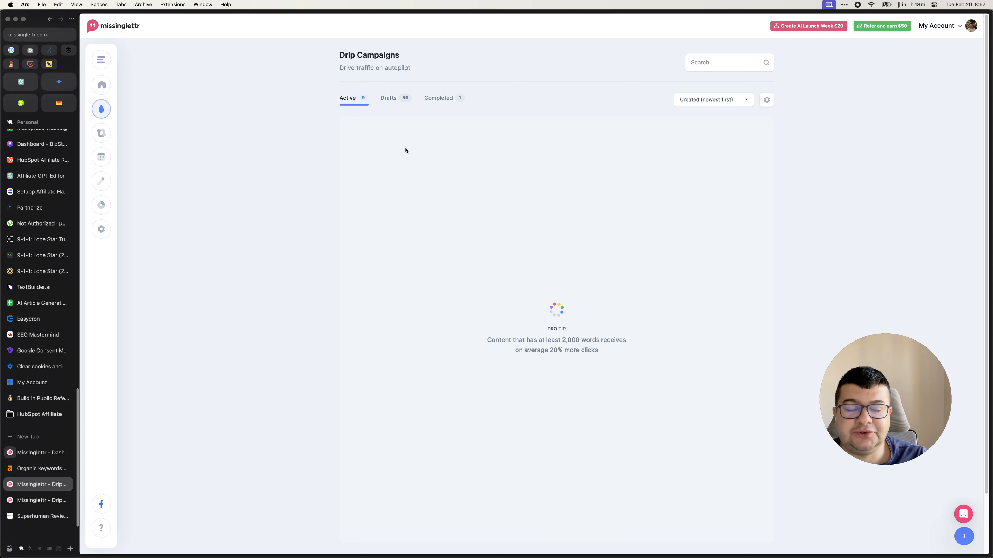
pyautogui.click(391, 99)
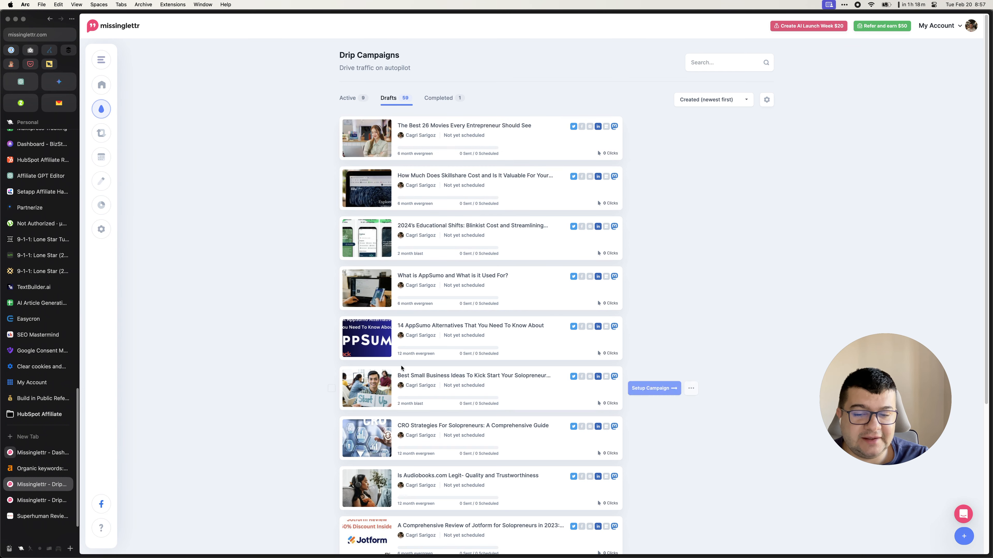
pyautogui.scroll(-5, 448, 387)
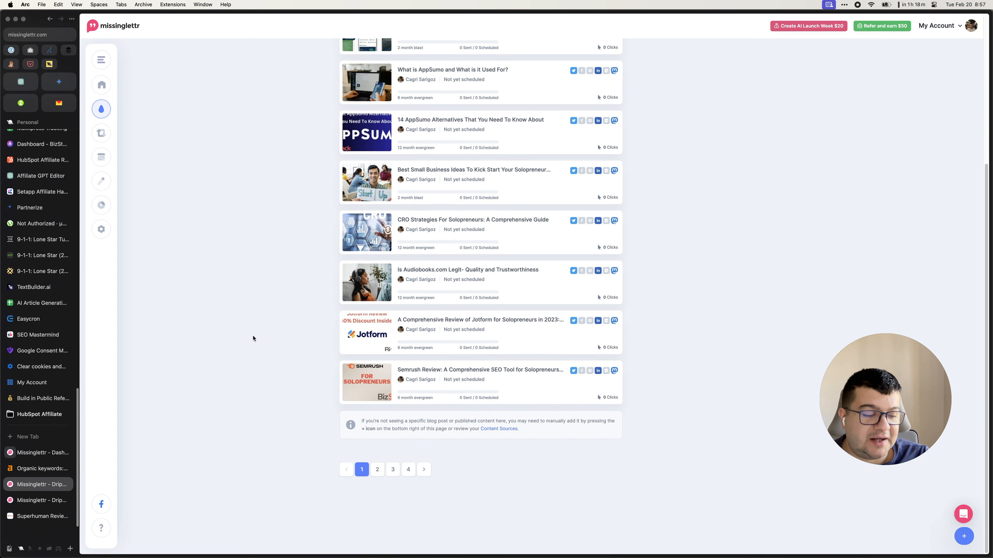
pyautogui.scroll(10, 363, 246)
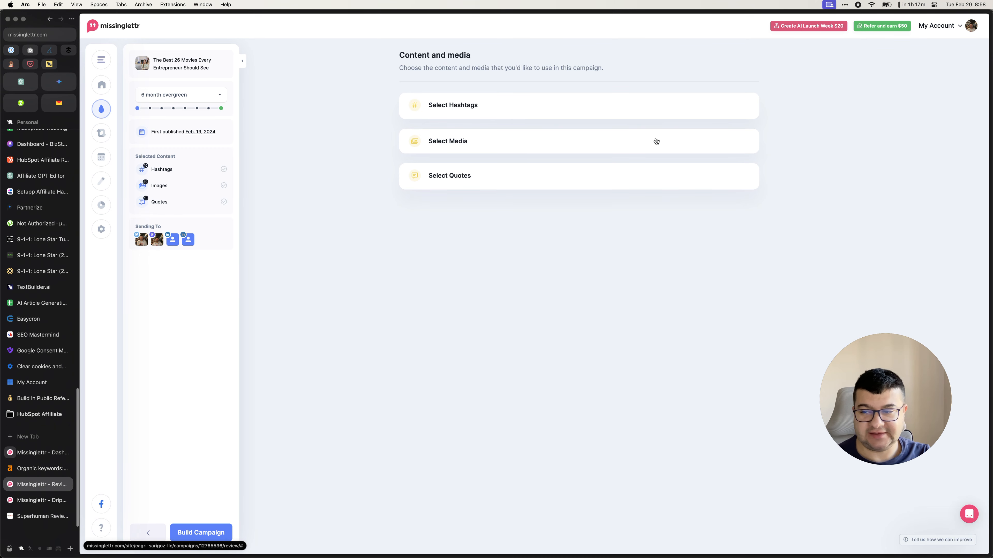
# Replace all suggested hashtags of the campaign with the single hashtag MoviesForEntrepreneurs.
pyautogui.click(557, 105)
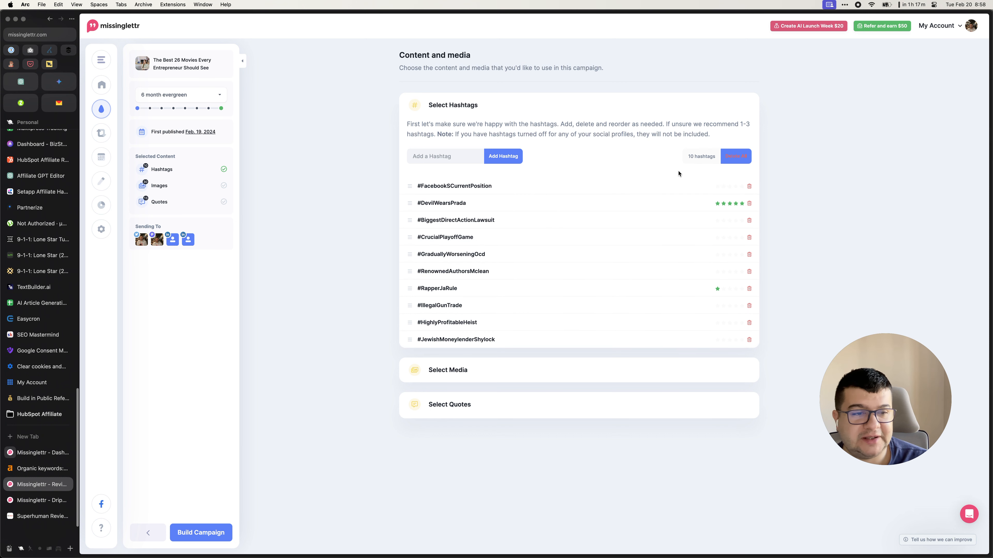
pyautogui.click(735, 156)
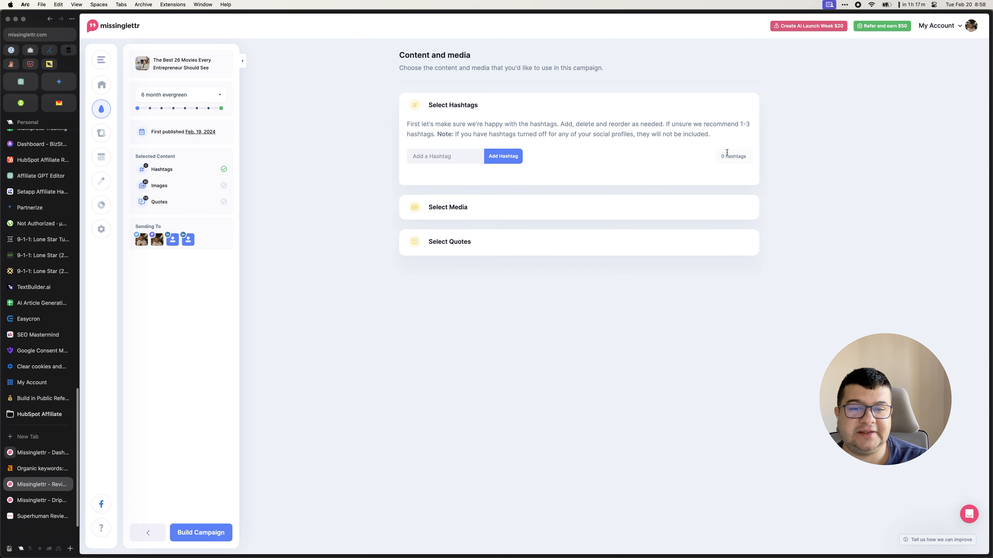
pyautogui.click(453, 155)
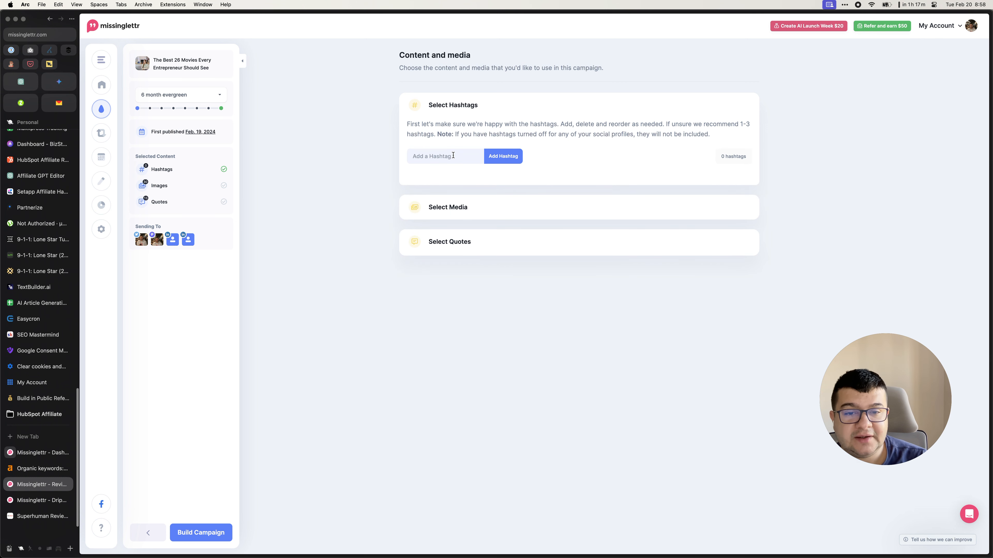
pyautogui.write('Movies')
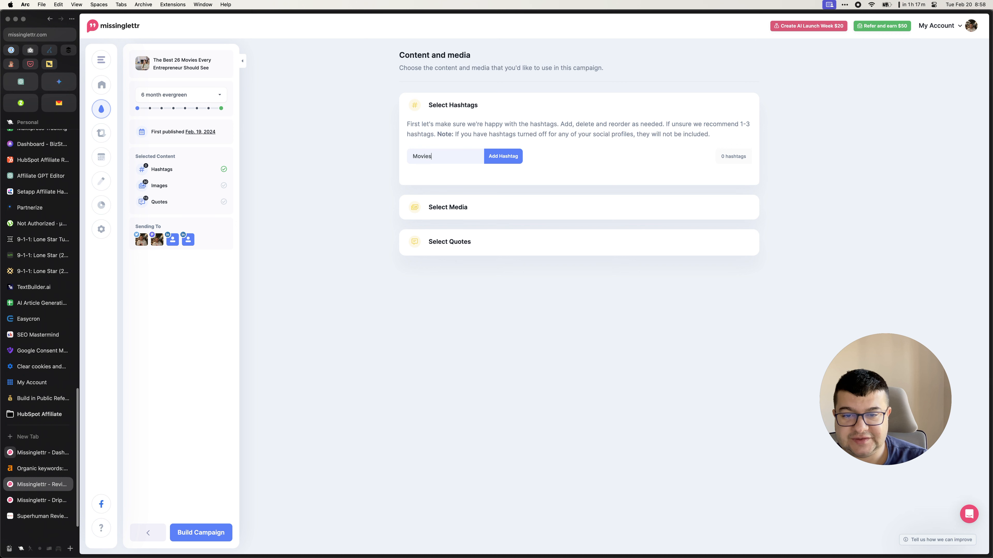
pyautogui.write('fo')
pyautogui.press('BackSpace')
pyautogui.write('Fo')
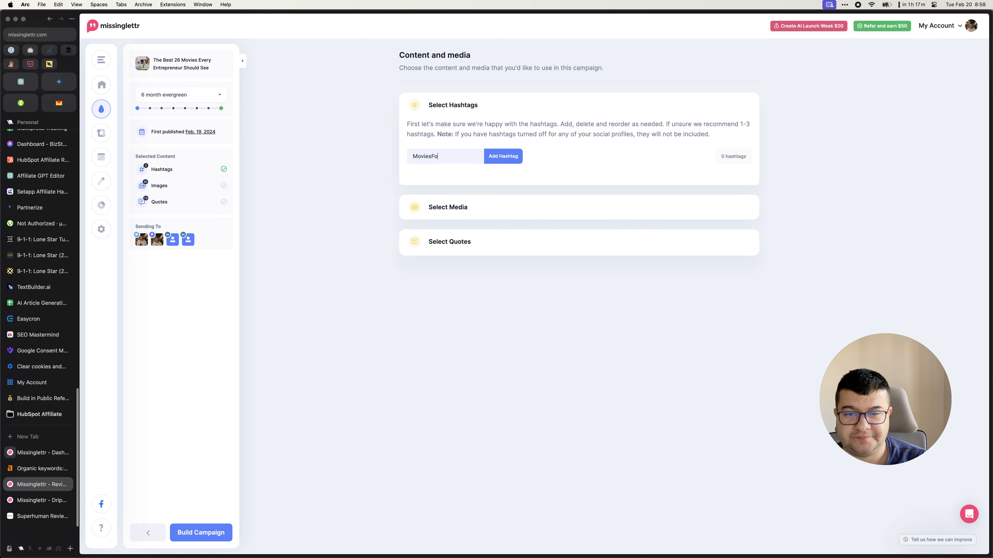
pyautogui.write('rEntrepreneurs')
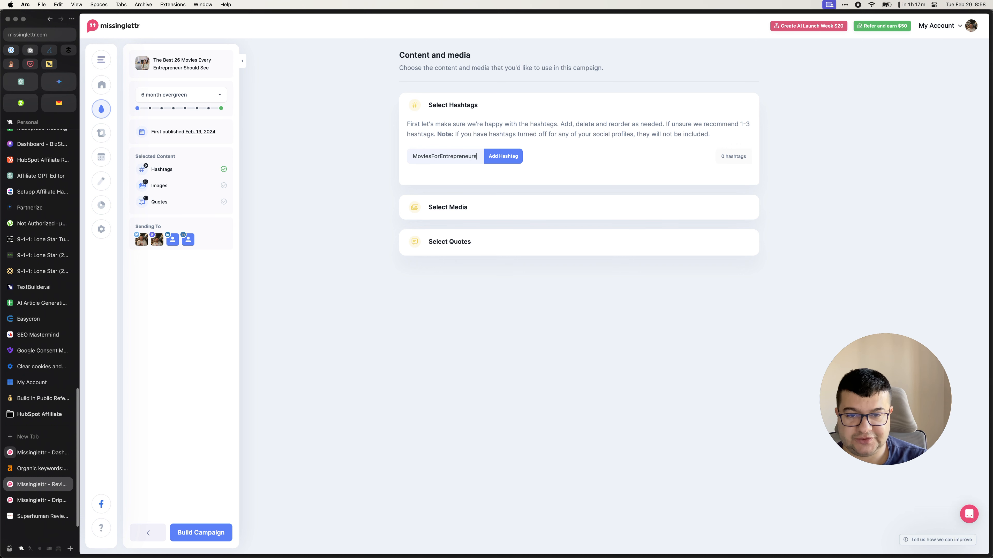
pyautogui.press('Return')
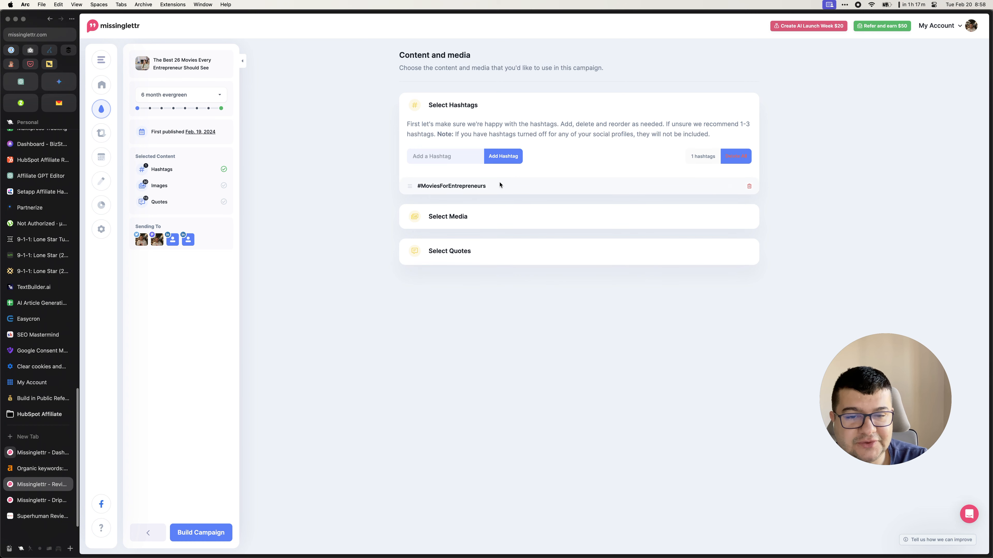
# Delete the smaller duplicate of the woman with headphones, the Remote Mouse on Setapp image and the young man's portrait from the campaign media.
pyautogui.click(459, 225)
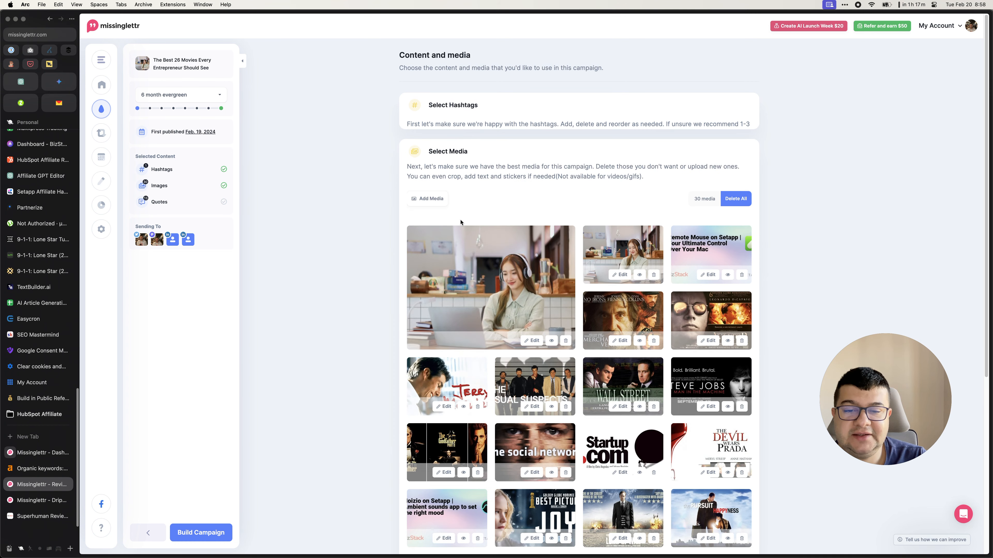
pyautogui.scroll(-5, 306, 283)
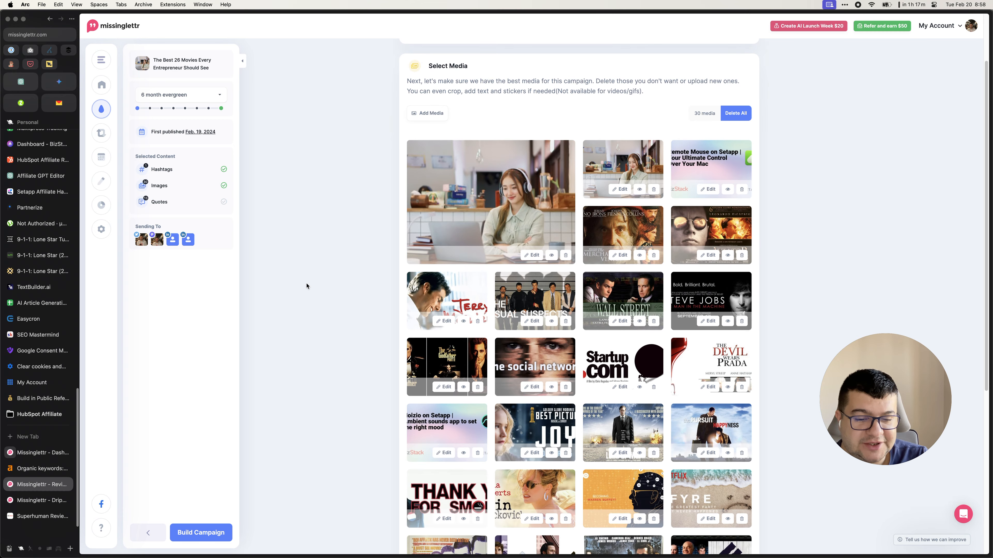
pyautogui.scroll(5, 333, 282)
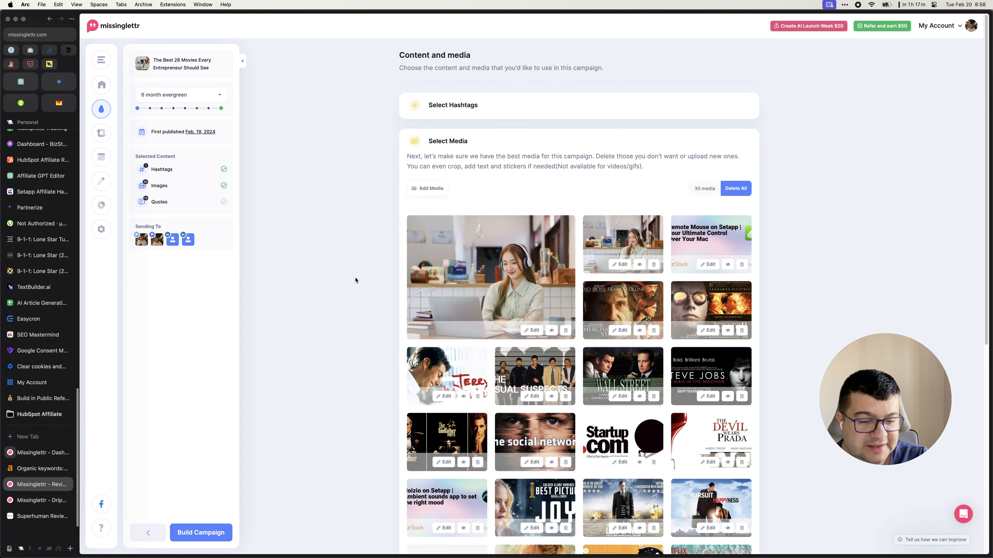
pyautogui.click(654, 264)
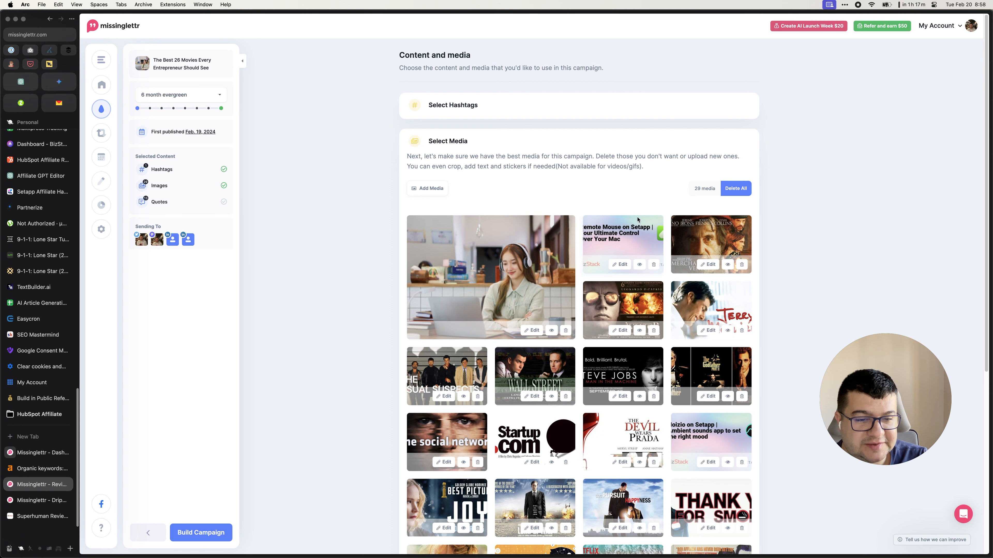
pyautogui.click(653, 265)
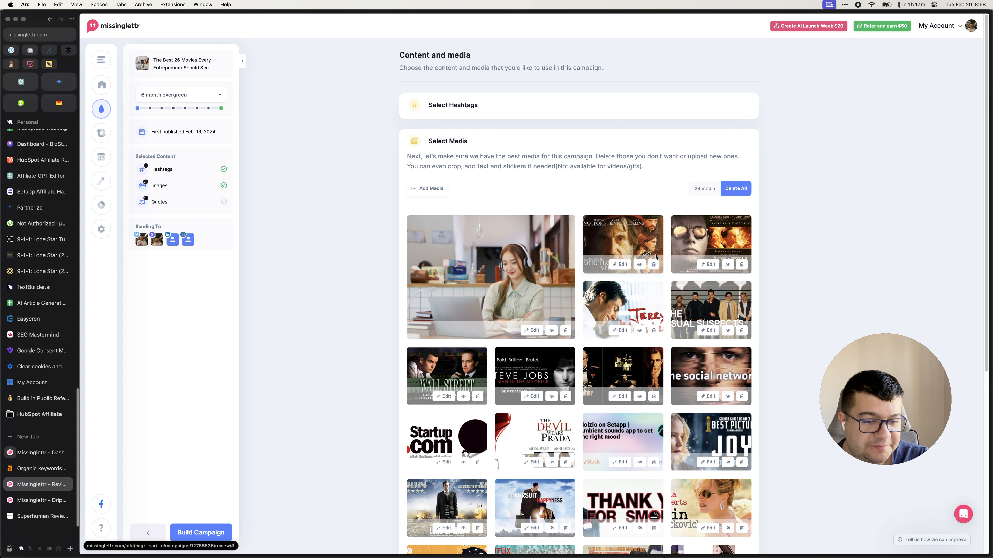
pyautogui.scroll(-3, 464, 356)
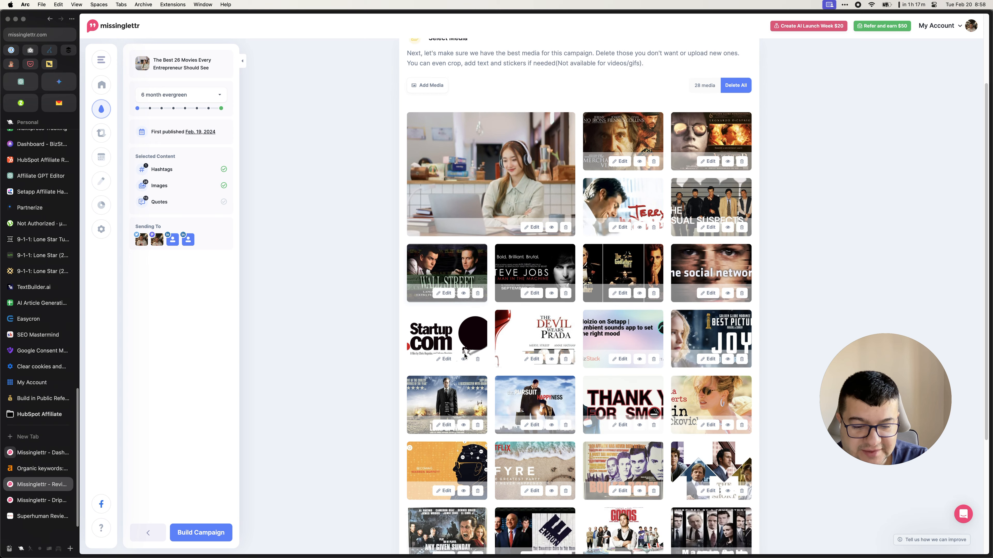
pyautogui.scroll(-5, 491, 353)
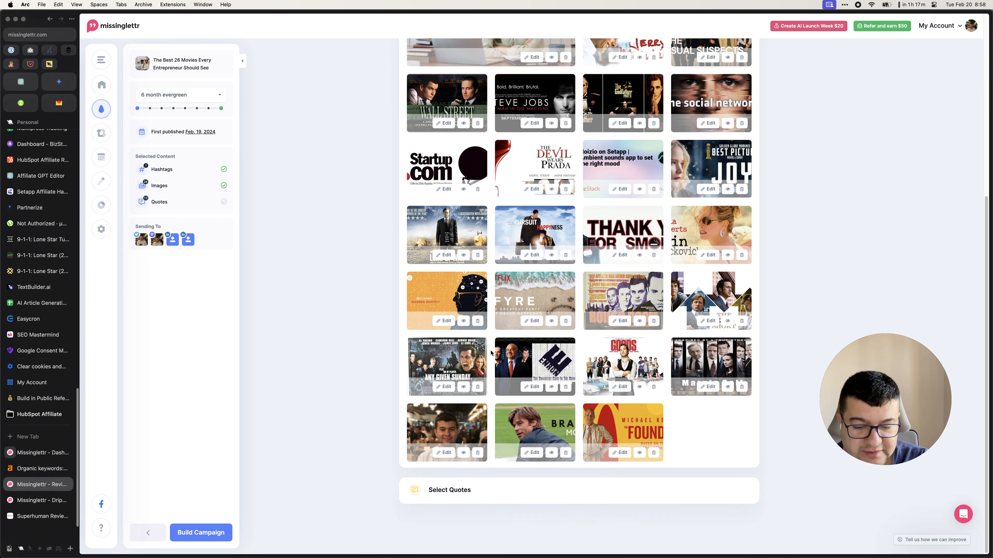
pyautogui.click(477, 453)
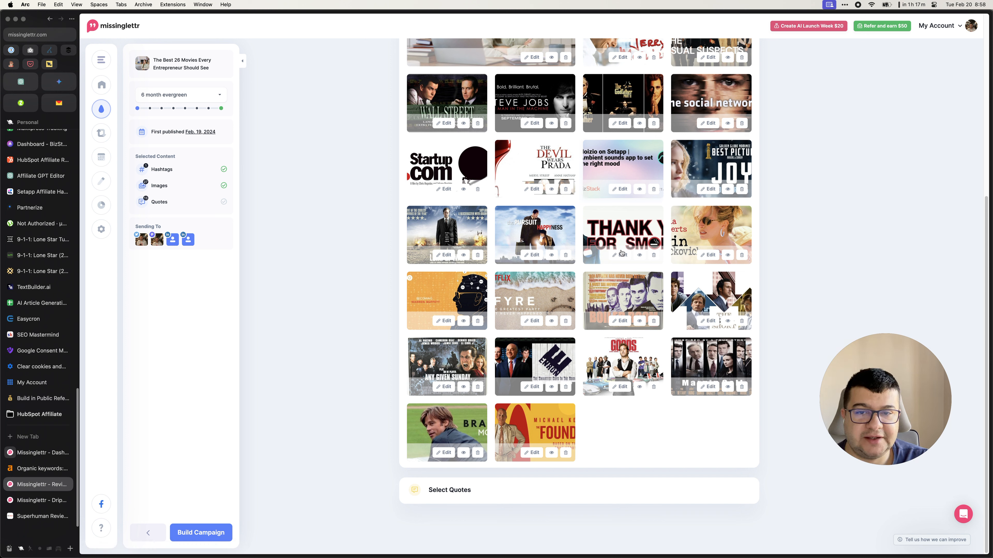
# Open the campaign's quote selection and deselect the first four suggested quotes and the sixth, about a plot motivating entrepreneurs to seize opportunities.
pyautogui.click(601, 490)
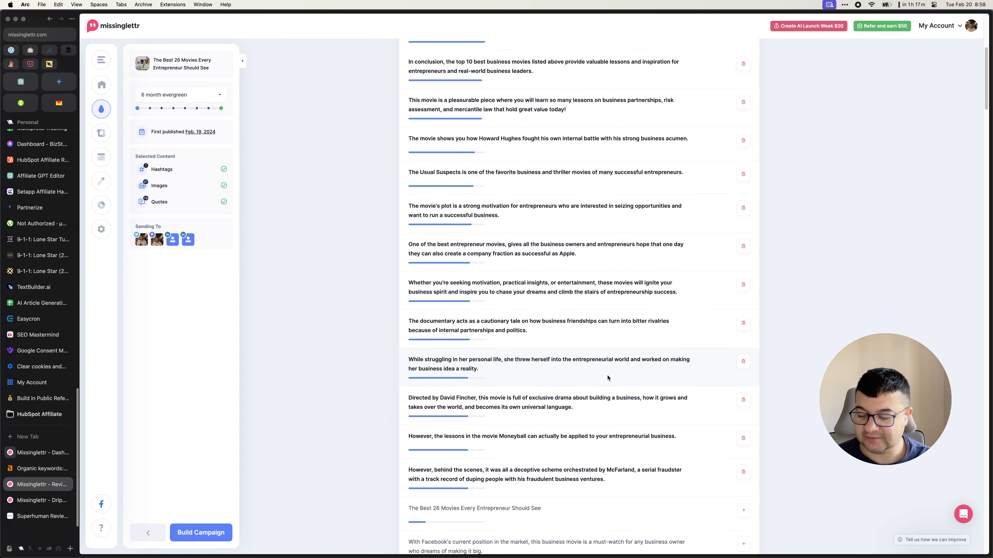
pyautogui.scroll(7, 563, 350)
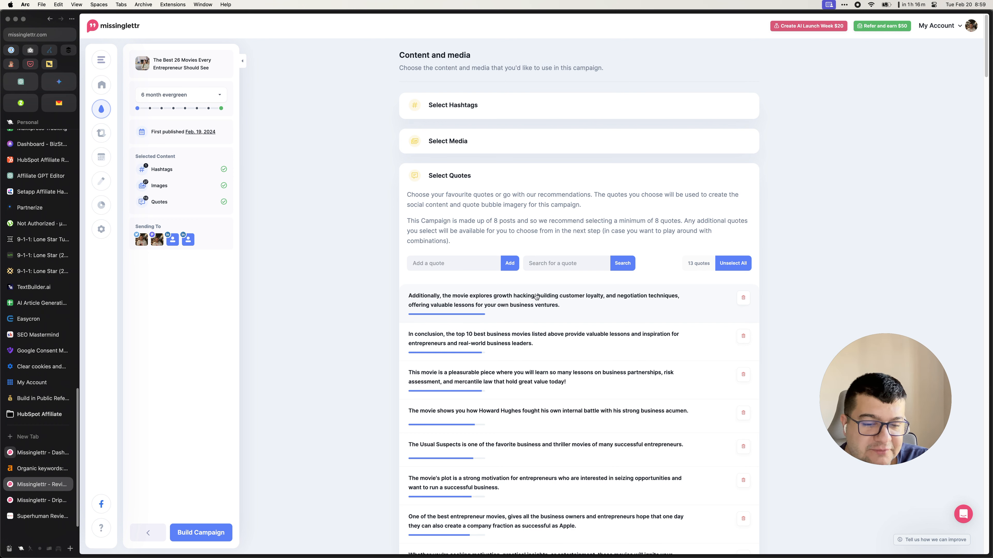
pyautogui.click(743, 298)
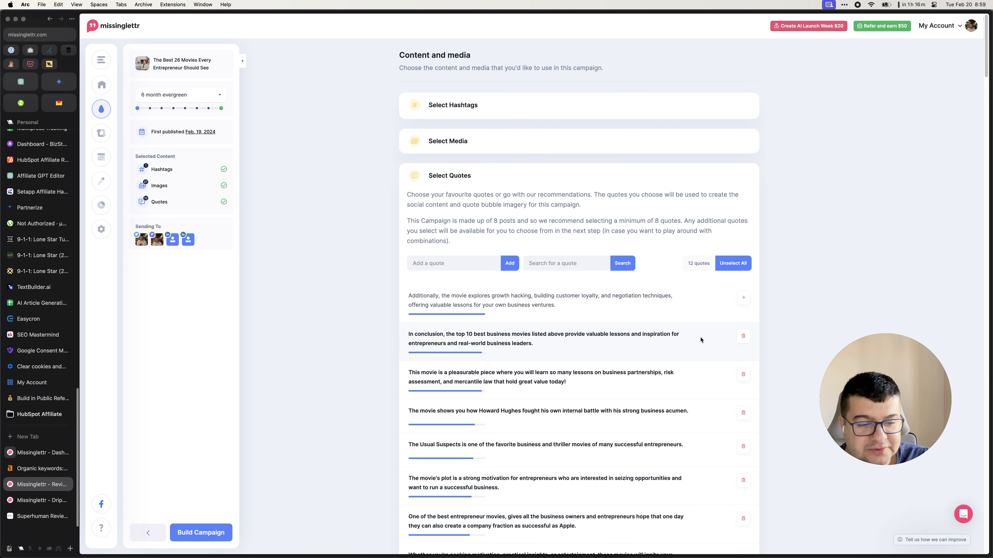
pyautogui.click(743, 337)
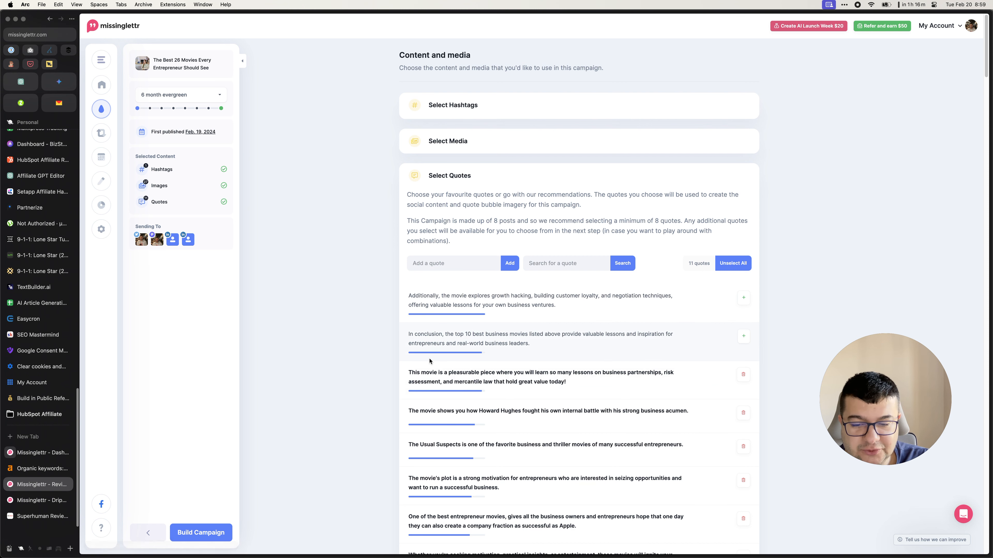
pyautogui.scroll(-1, 429, 360)
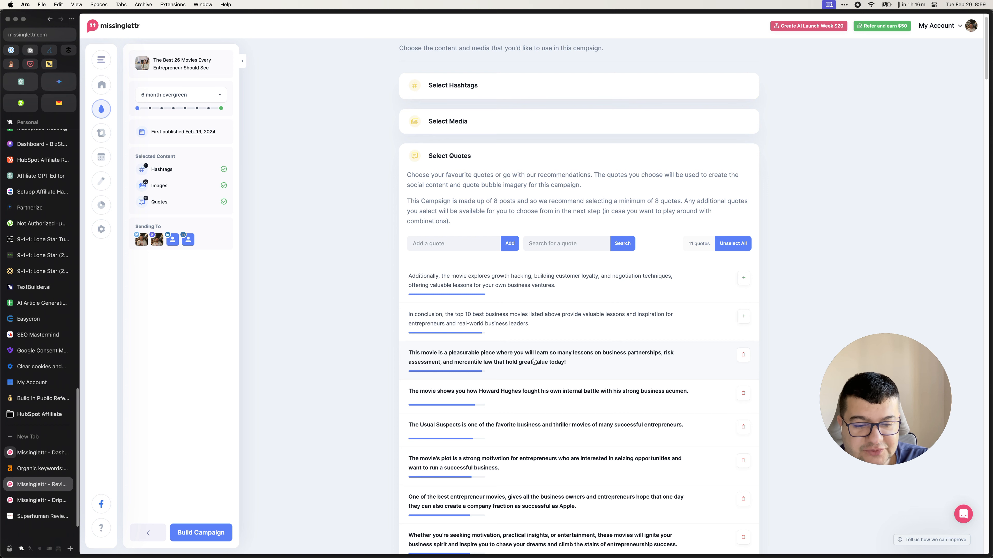
pyautogui.click(743, 354)
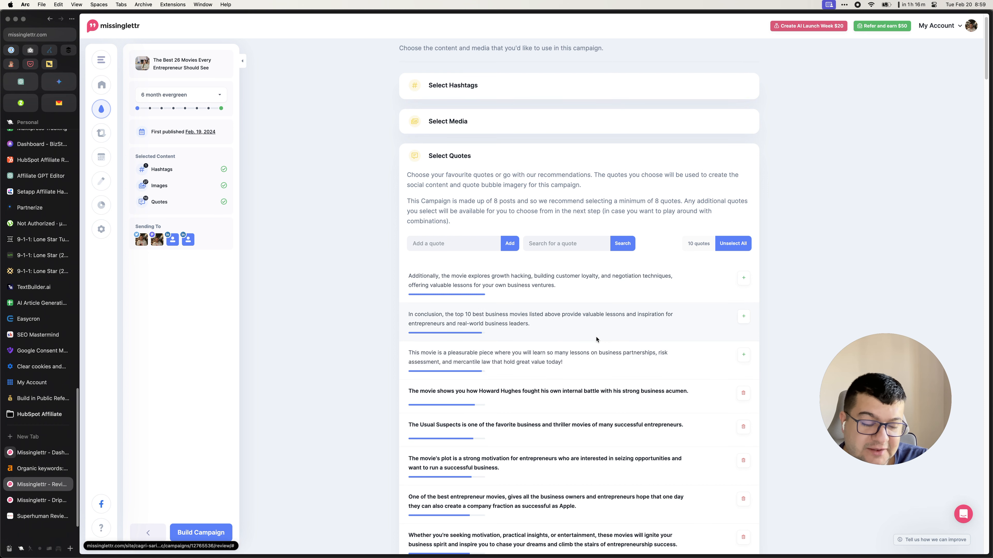
pyautogui.scroll(-1, 543, 349)
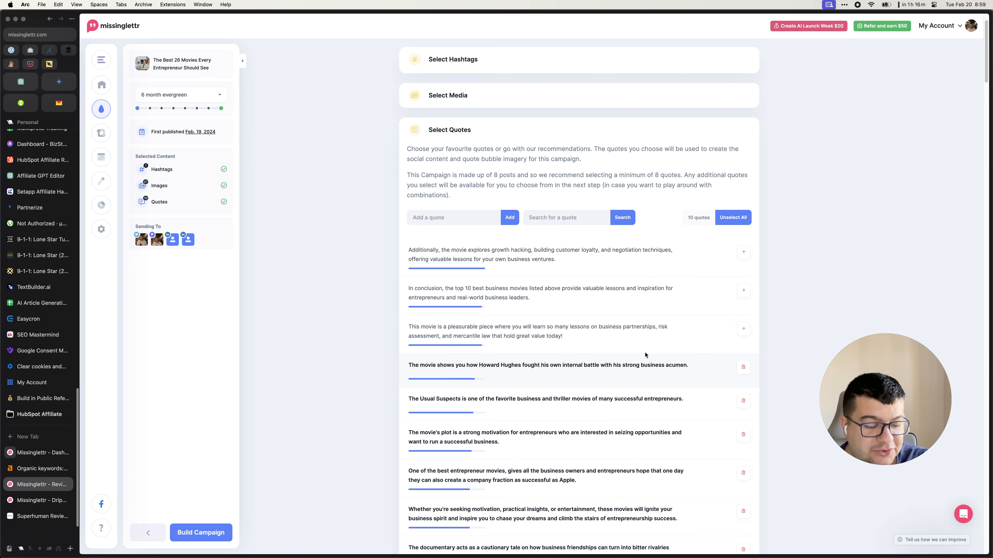
pyautogui.click(743, 367)
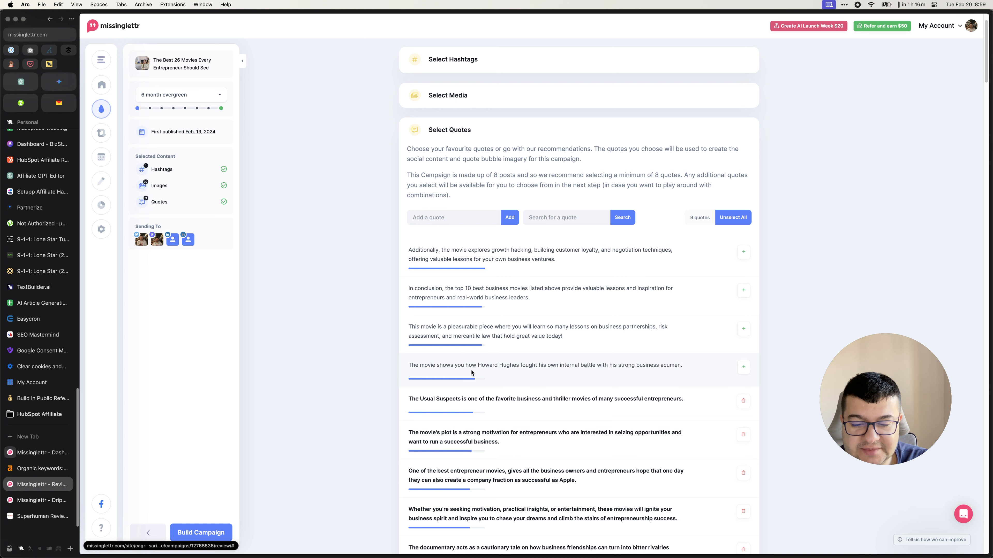
pyautogui.scroll(-1, 471, 373)
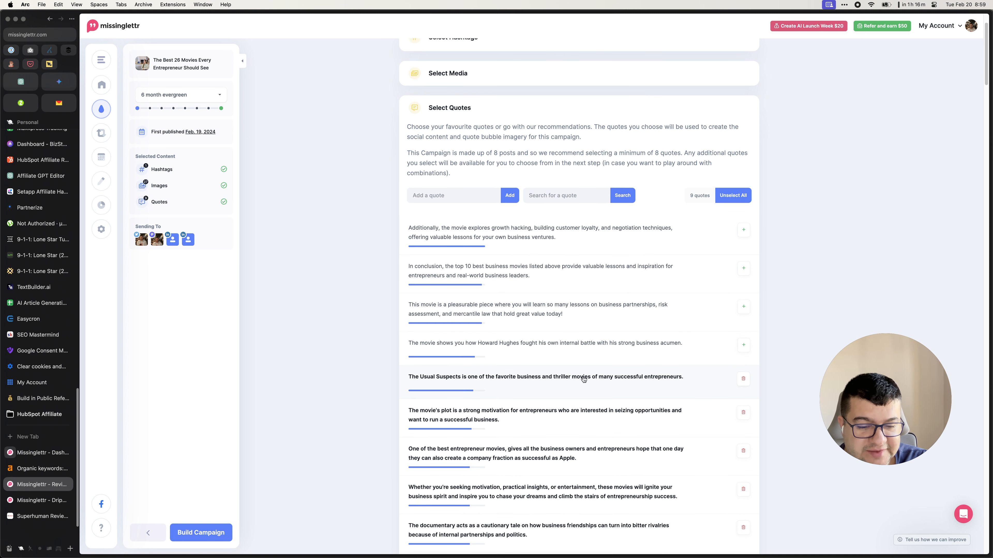
pyautogui.scroll(-1, 619, 376)
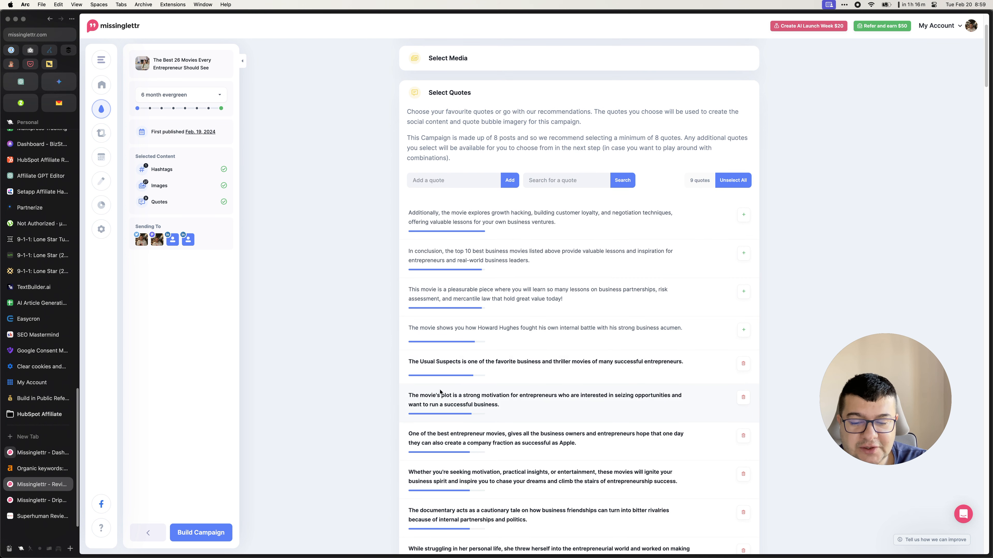
pyautogui.click(742, 397)
# Review the rest of the quote list to see which quotes are selected and which others could suit the campaign.
pyautogui.scroll(-3, 586, 391)
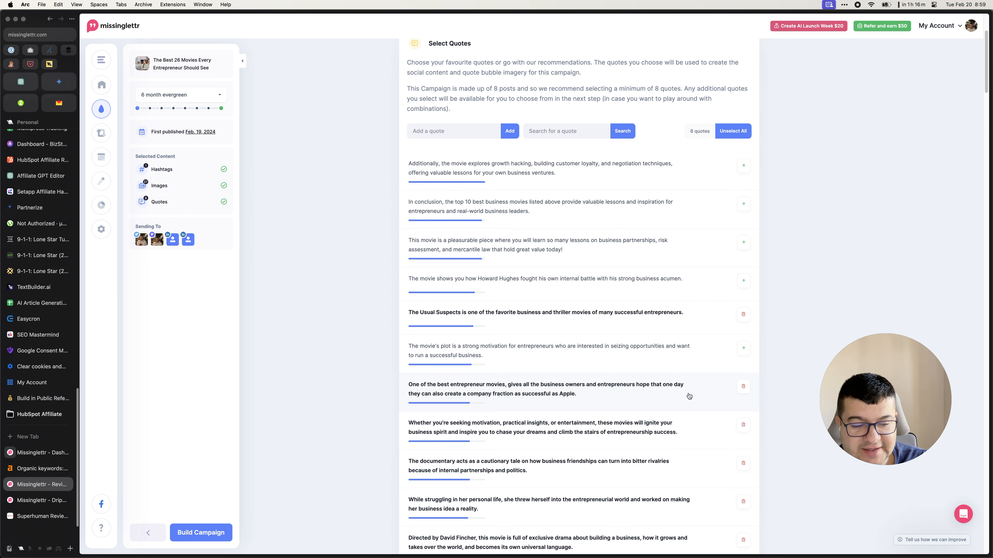
pyautogui.scroll(-2, 453, 404)
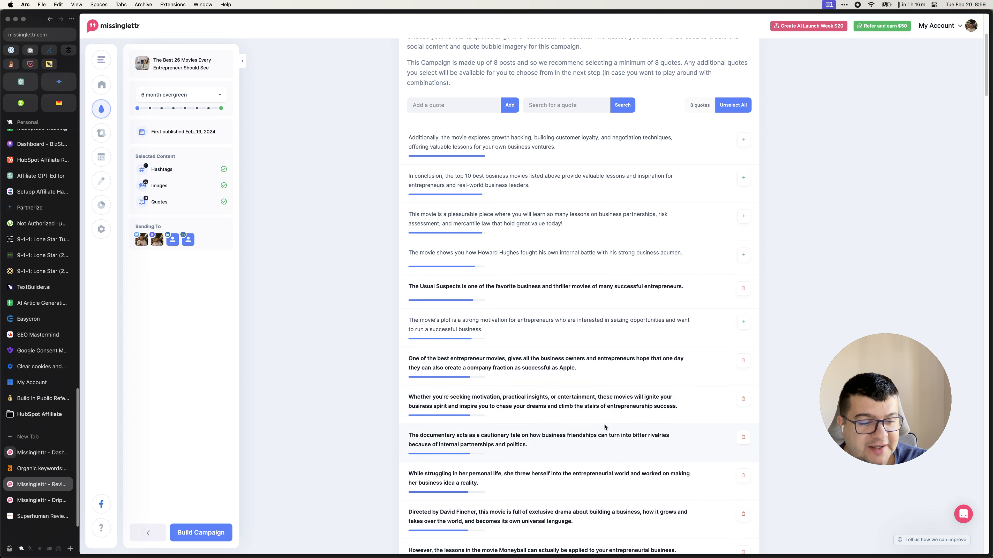
pyautogui.scroll(-1, 524, 393)
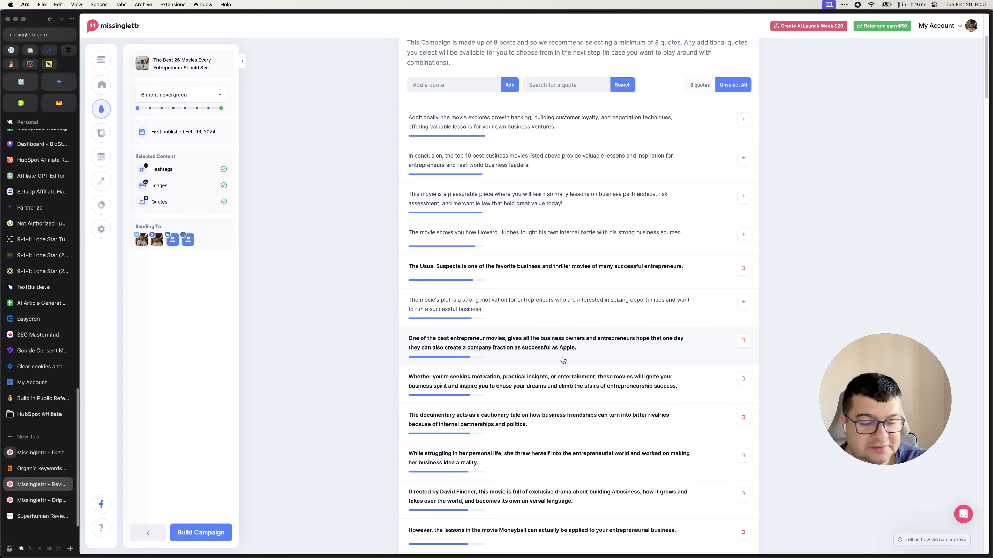
pyautogui.scroll(-1, 511, 388)
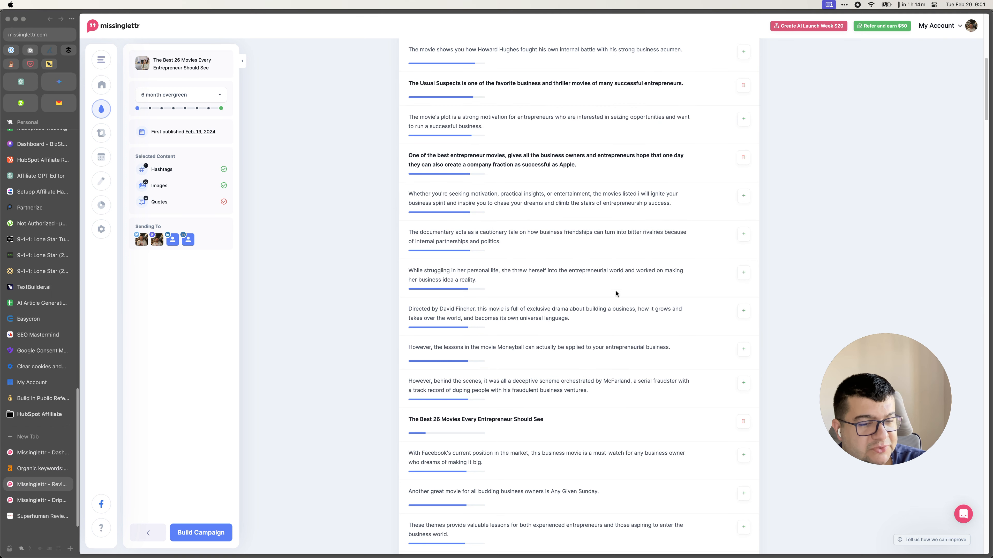
pyautogui.scroll(8, 548, 289)
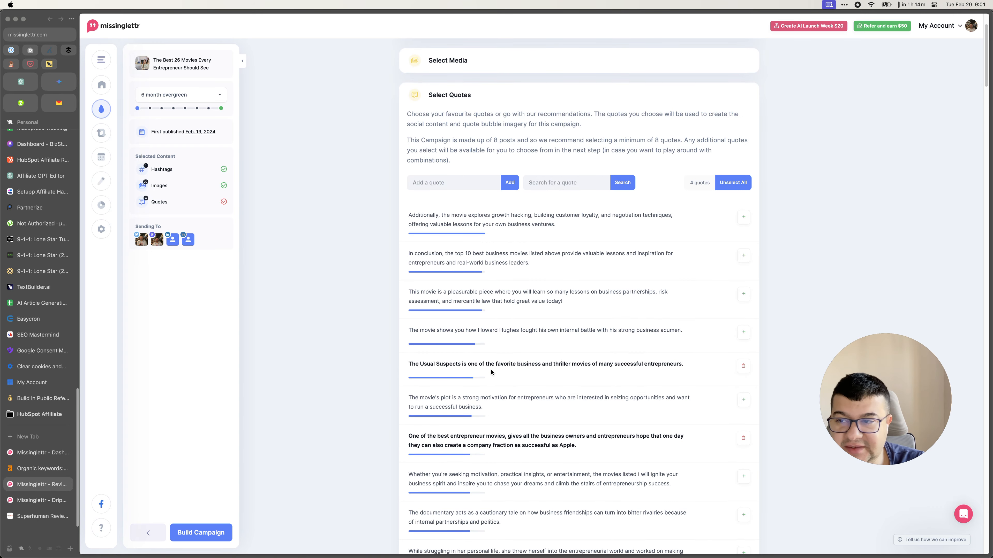
pyautogui.scroll(-8, 490, 452)
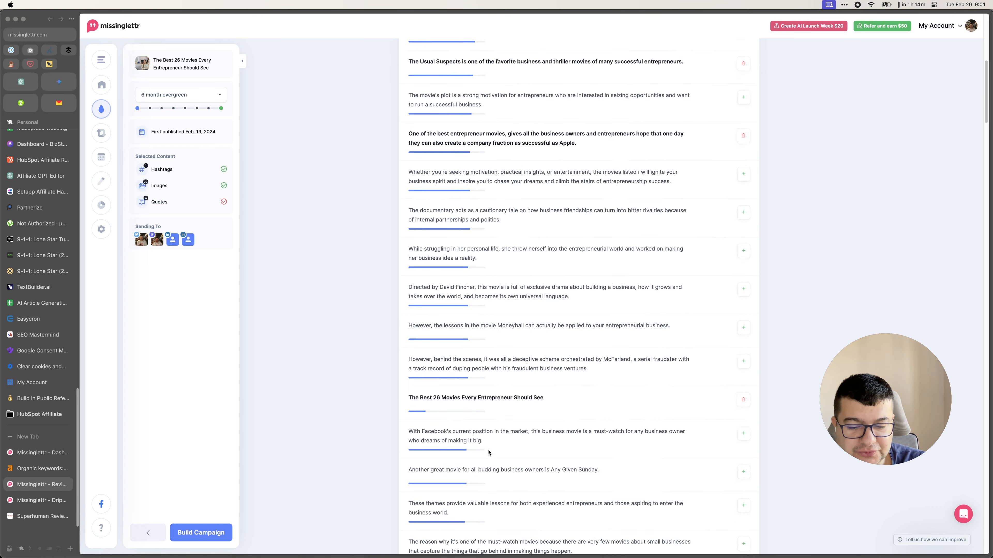
pyautogui.scroll(-4, 497, 412)
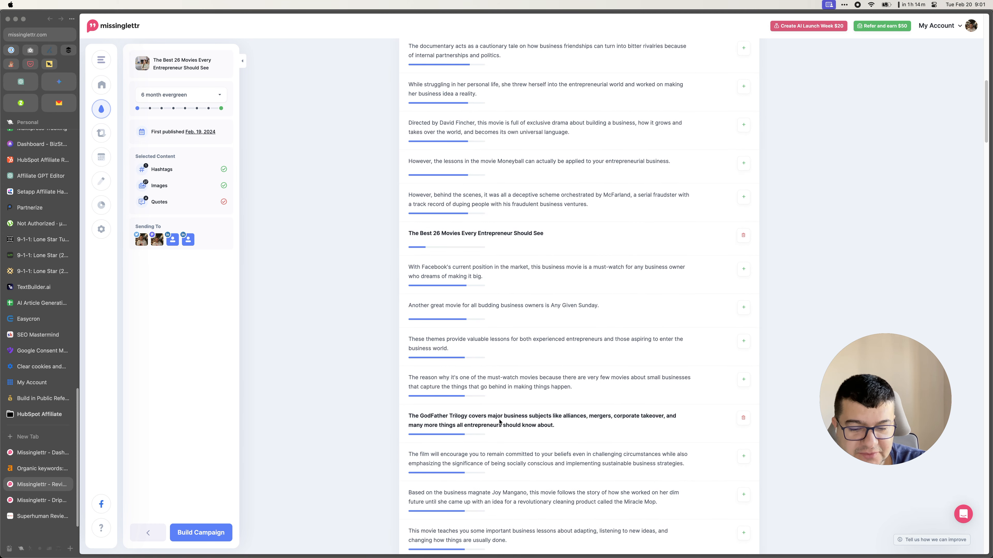
pyautogui.scroll(-13, 500, 422)
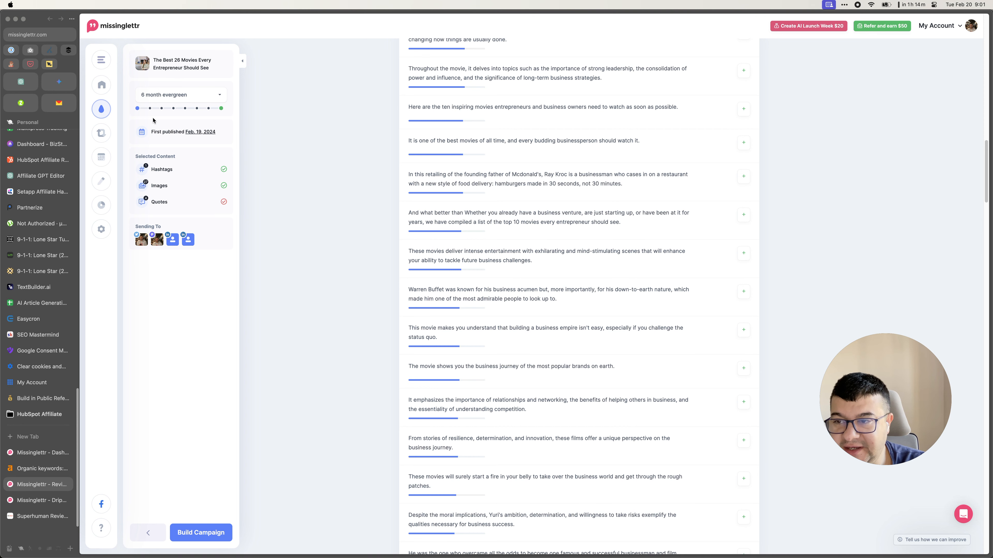
# Check the available campaign durations and keep 6 month evergreen.
pyautogui.click(176, 96)
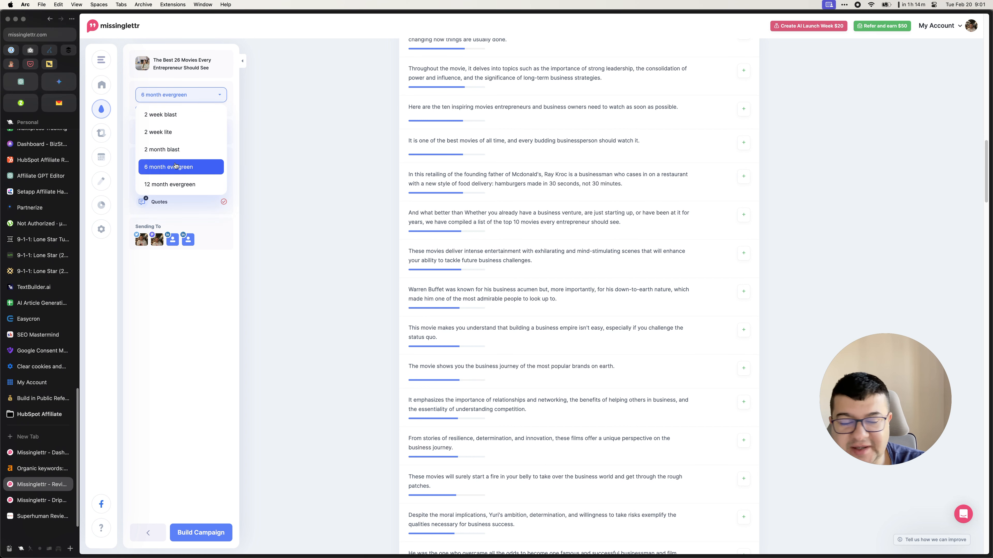
pyautogui.click(175, 166)
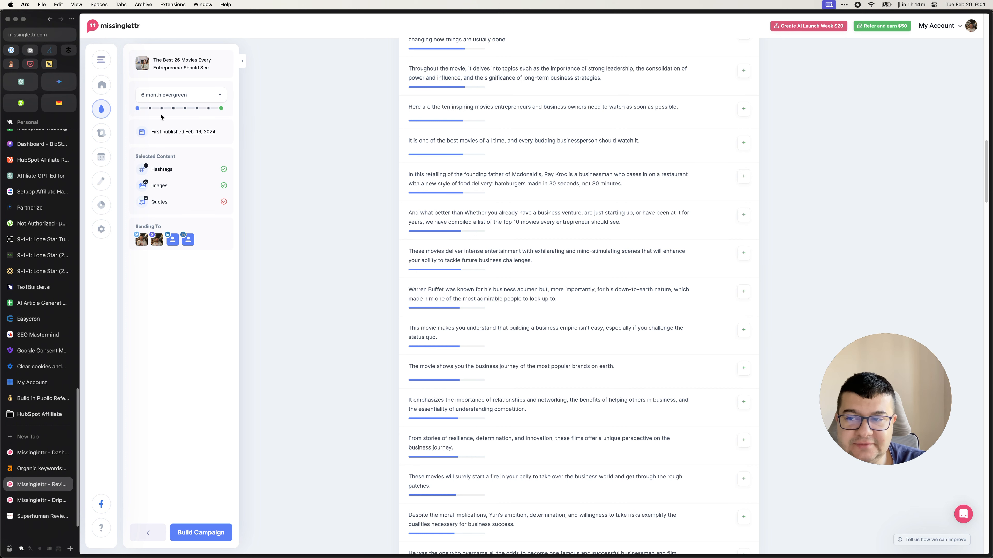
pyautogui.click(189, 99)
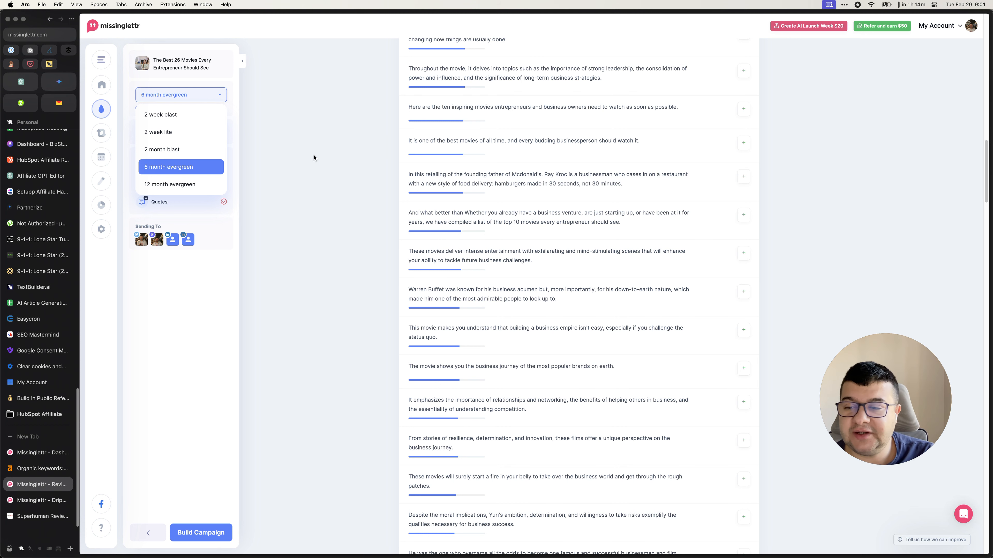
pyautogui.click(301, 182)
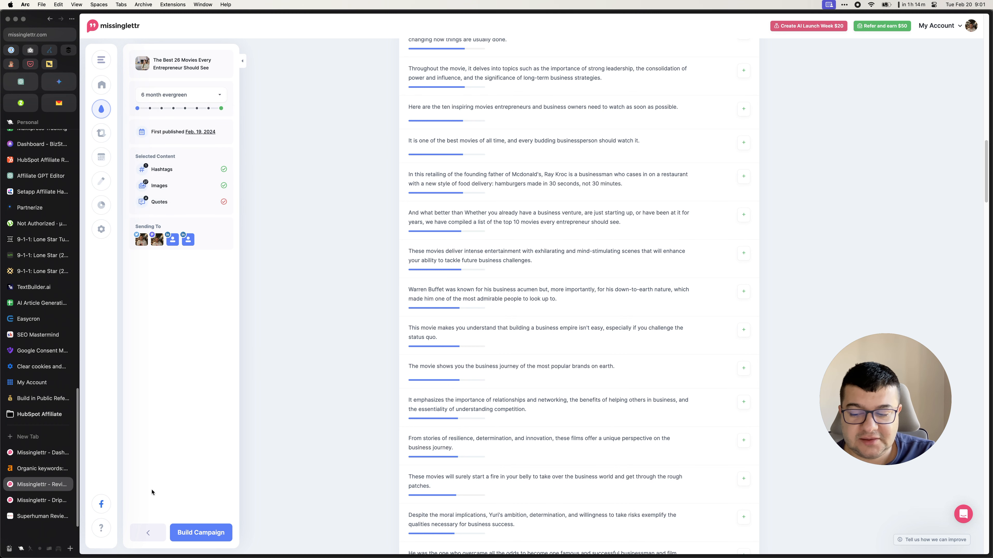
# Try to build the campaign, read the recommendation on the number of quotes and dismiss it.
pyautogui.click(201, 533)
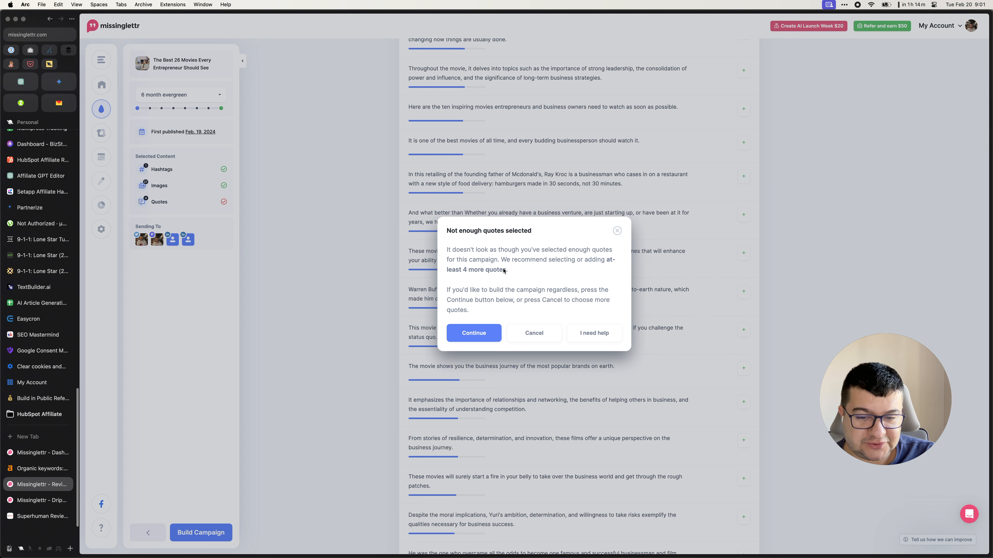
pyautogui.tripleClick(465, 262)
pyautogui.tripleClick(466, 263)
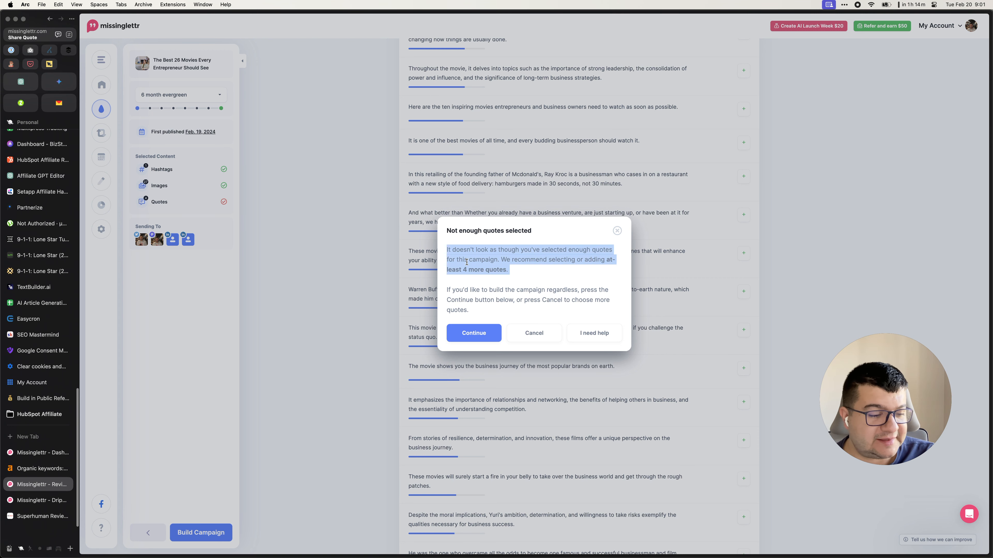
pyautogui.click(617, 231)
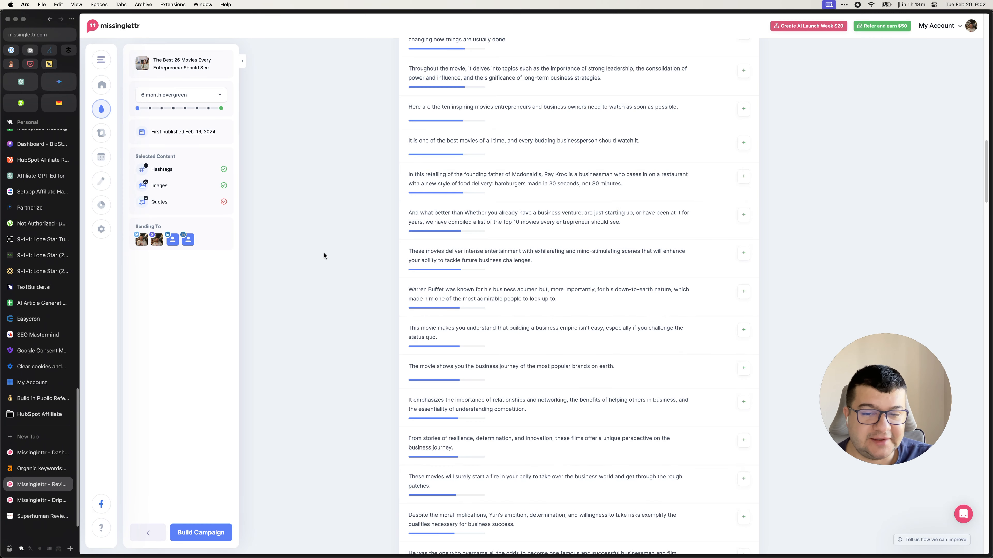
# Copy the campaign title "The Best 26 Movies Every Entrepreneur Should See" and use it to open the BizStack article in a new tab.
pyautogui.scroll(10, 327, 295)
pyautogui.scroll(15, 387, 292)
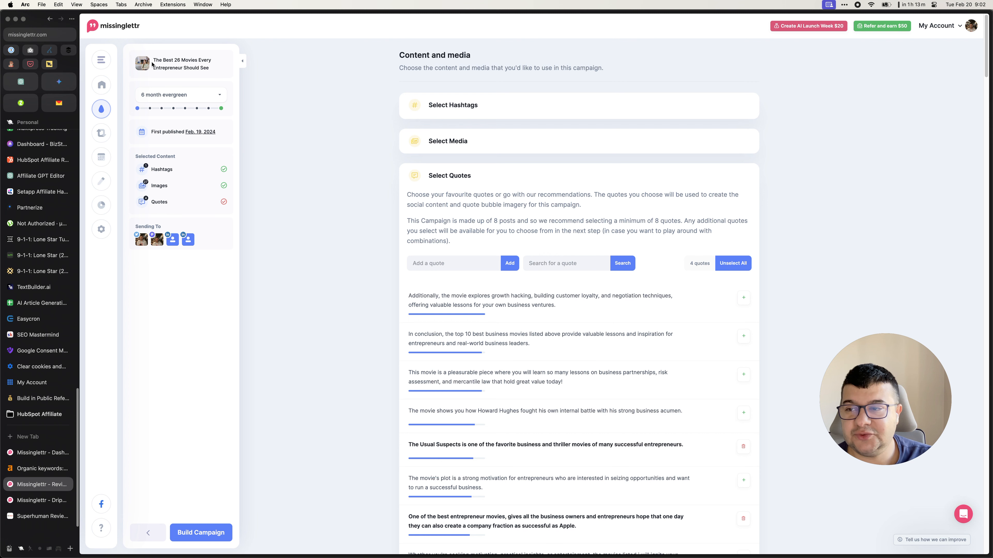
pyautogui.moveTo(152, 65); pyautogui.dragTo(211, 69)
pyautogui.press('super+c')
pyautogui.press('super+t')
pyautogui.press('super+v')
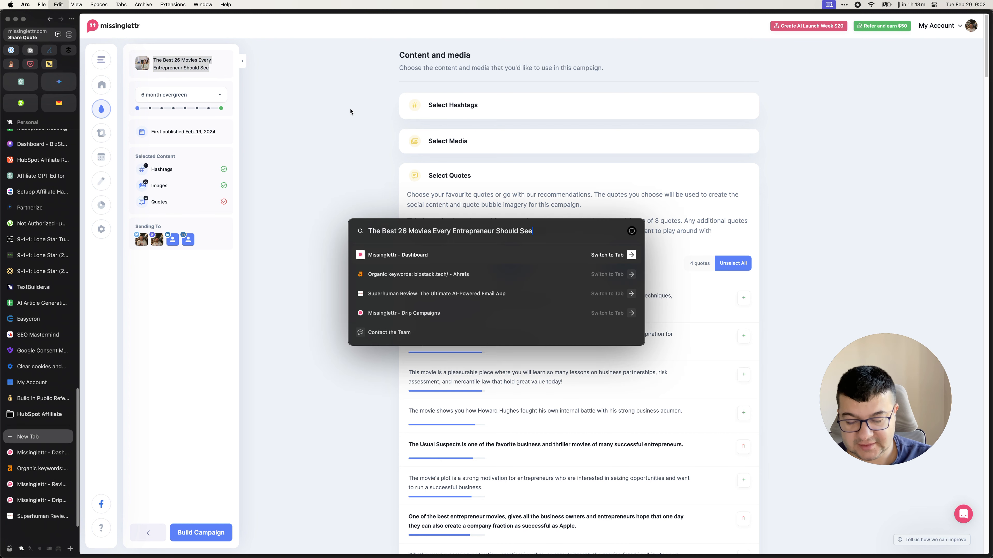
pyautogui.press('Down')
pyautogui.press('Return')
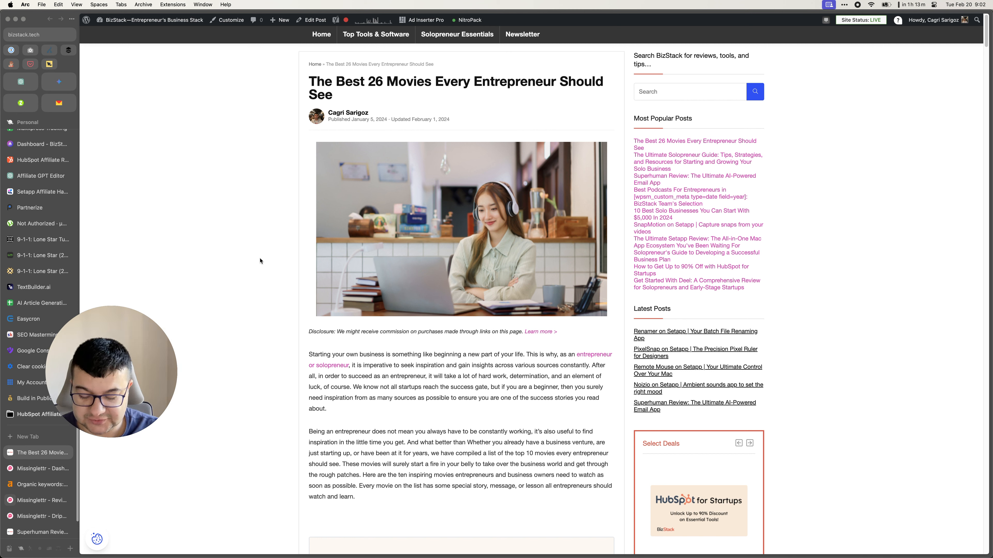
# Open the HARPA AI assistant beside the article and load harpa.ai in another new tab.
pyautogui.click(855, 155)
pyautogui.hotkey('ctrl', 'a')
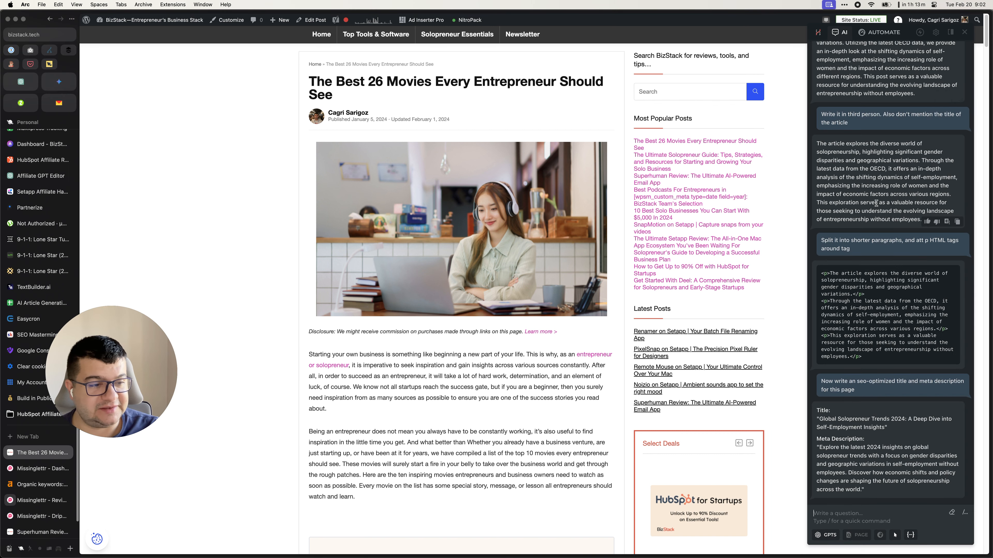
pyautogui.press('super+t')
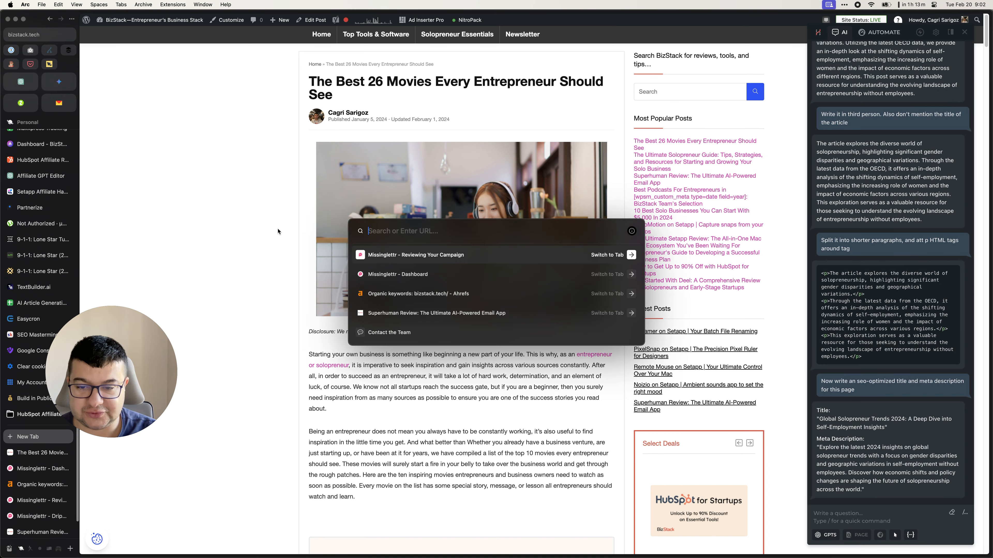
pyautogui.write('harpa.ai')
pyautogui.press('Return')
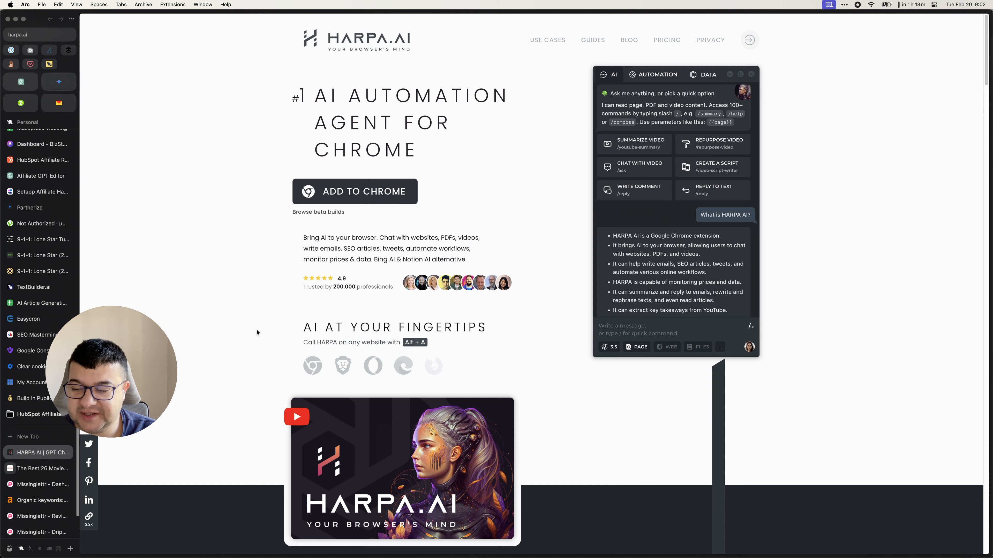
# Look through the features presented on the HARPA AI home page.
pyautogui.scroll(-10, 256, 333)
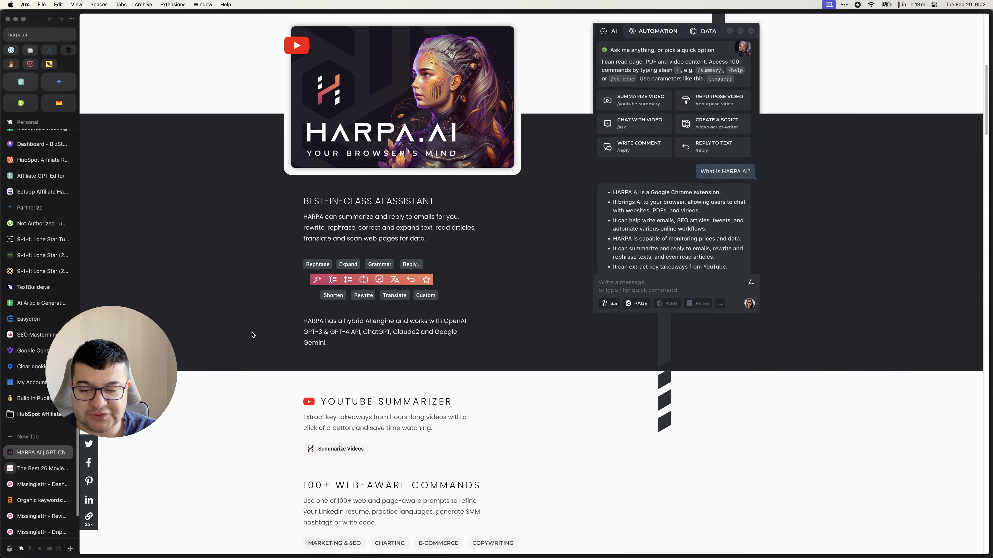
pyautogui.scroll(-5, 258, 338)
pyautogui.scroll(-8, 251, 348)
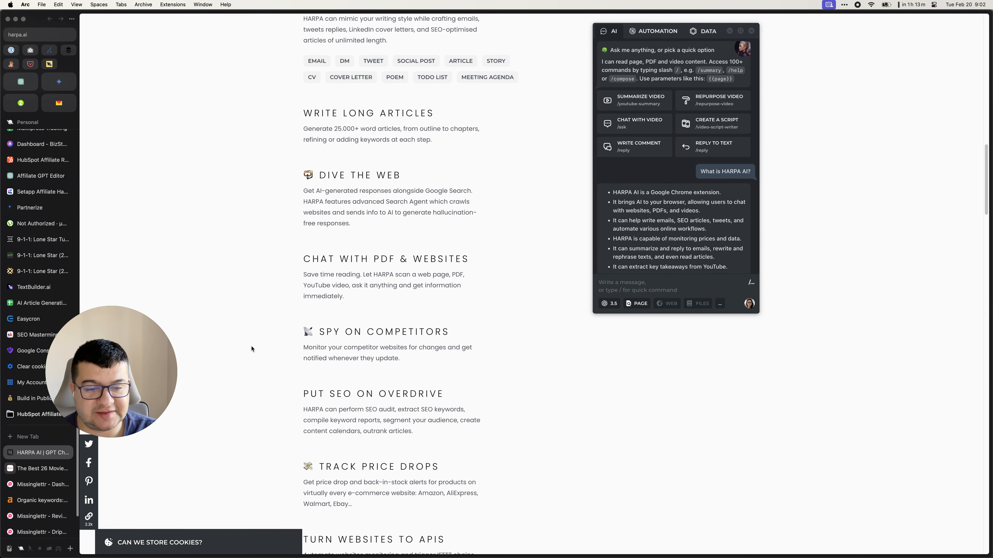
pyautogui.scroll(19, 268, 348)
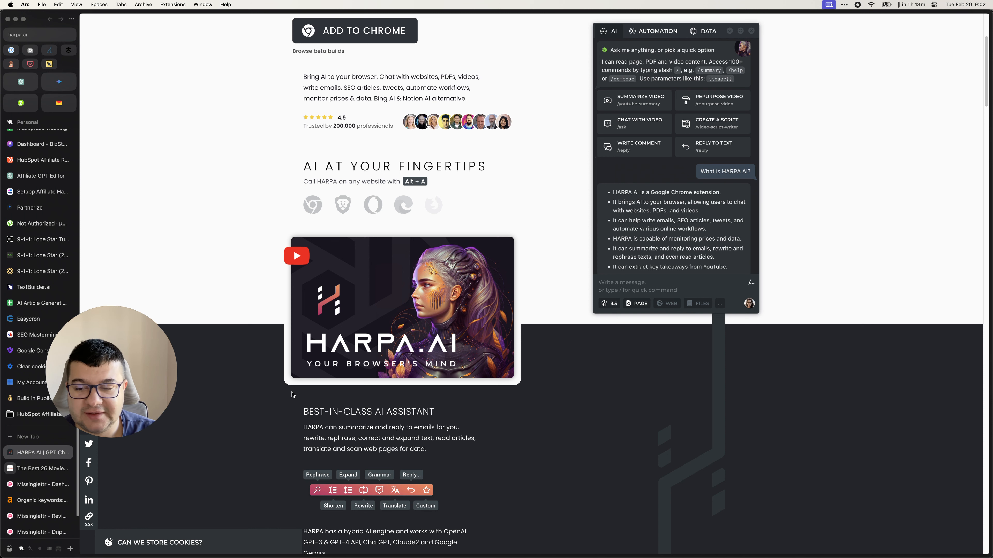
pyautogui.moveTo(120, 362); pyautogui.dragTo(104, 316)
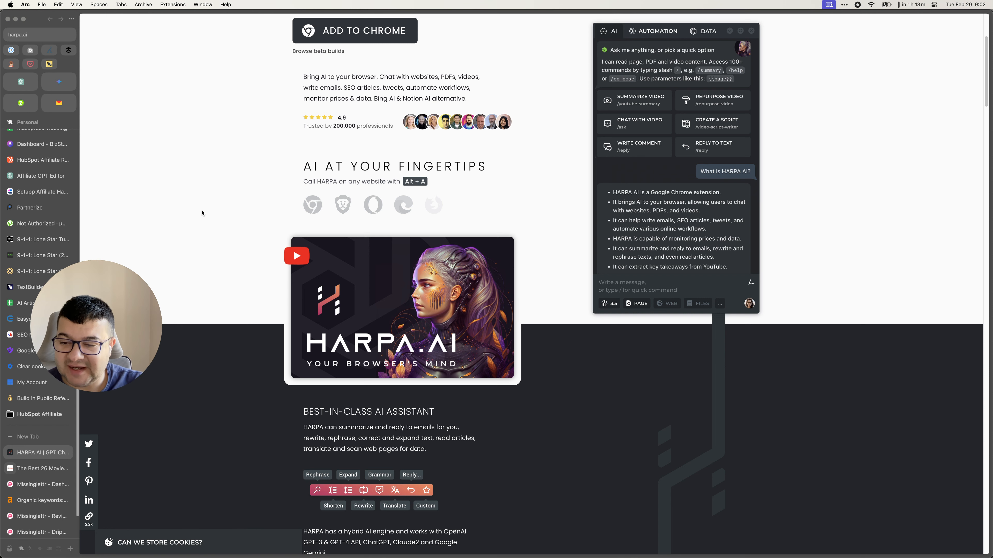
# Return to the BizStack movies article and start a new HARPA AI chat beside it.
pyautogui.click(24, 471)
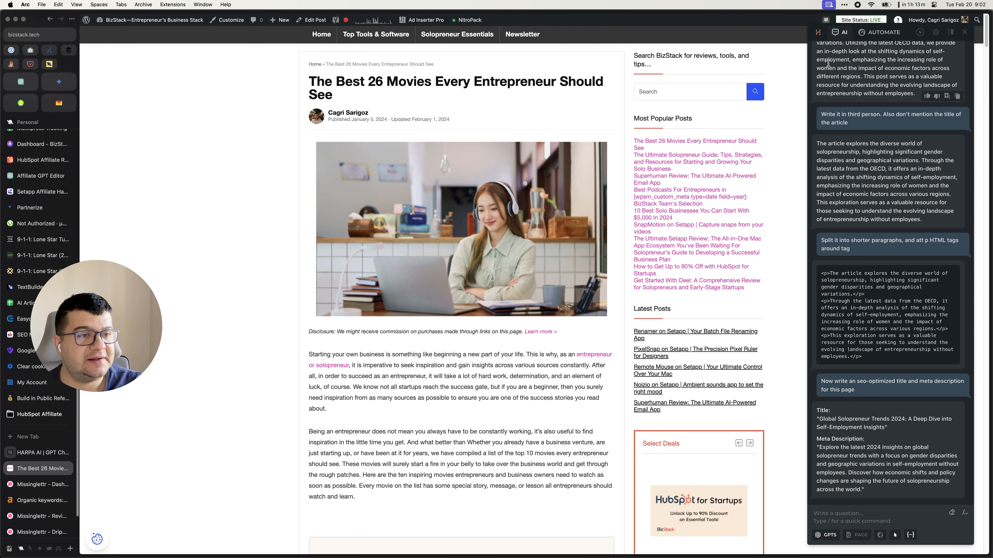
pyautogui.click(821, 33)
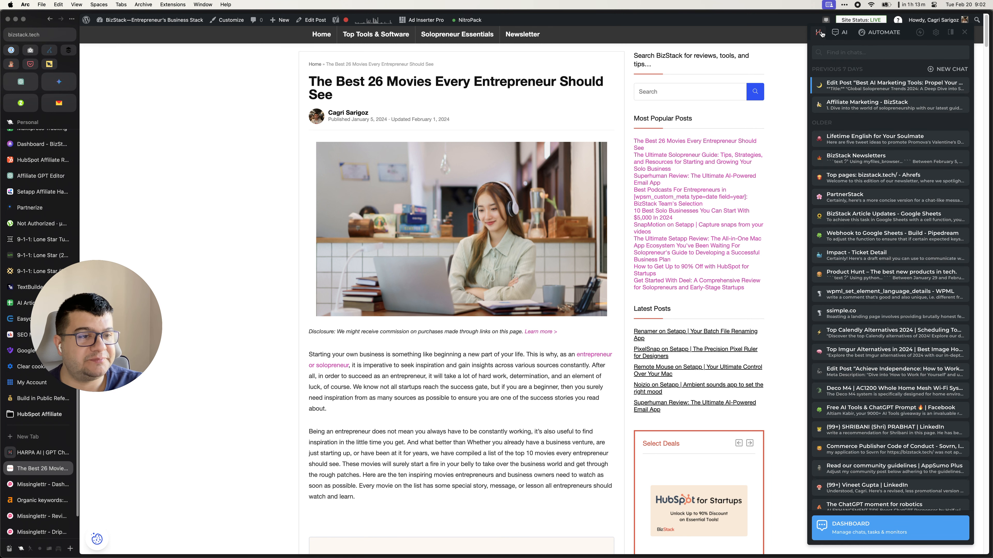
pyautogui.click(950, 69)
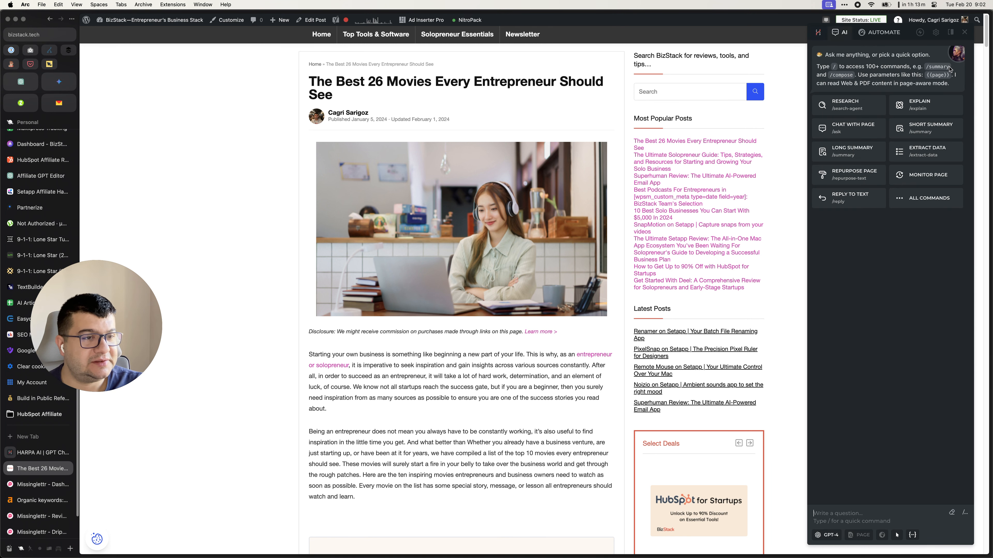
# Send HARPA the prompt "-p Write me 10 tweets about this blog post. Don't write any hashtags and don't give a link to the artilce.".
pyautogui.click(836, 516)
pyautogui.write('-p')
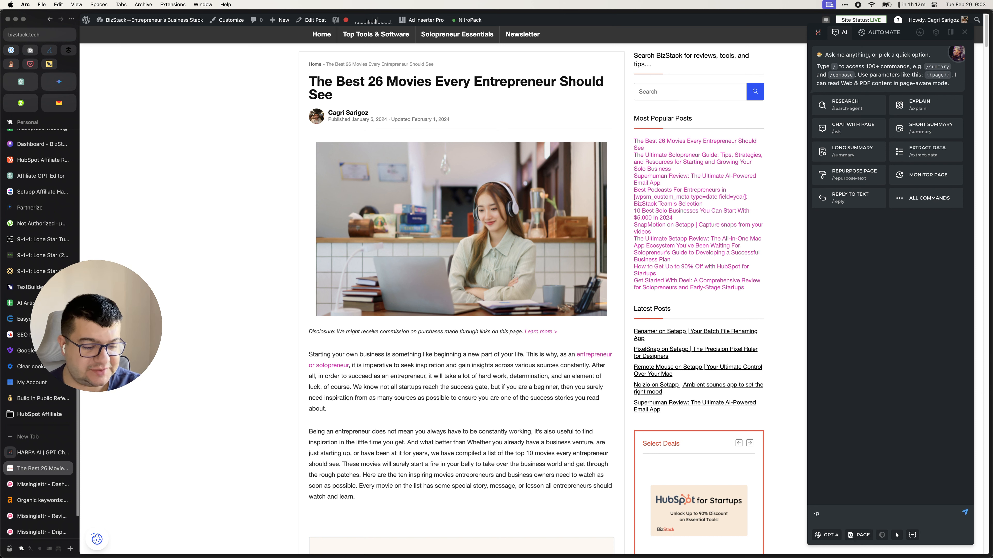
pyautogui.write(' Write ')
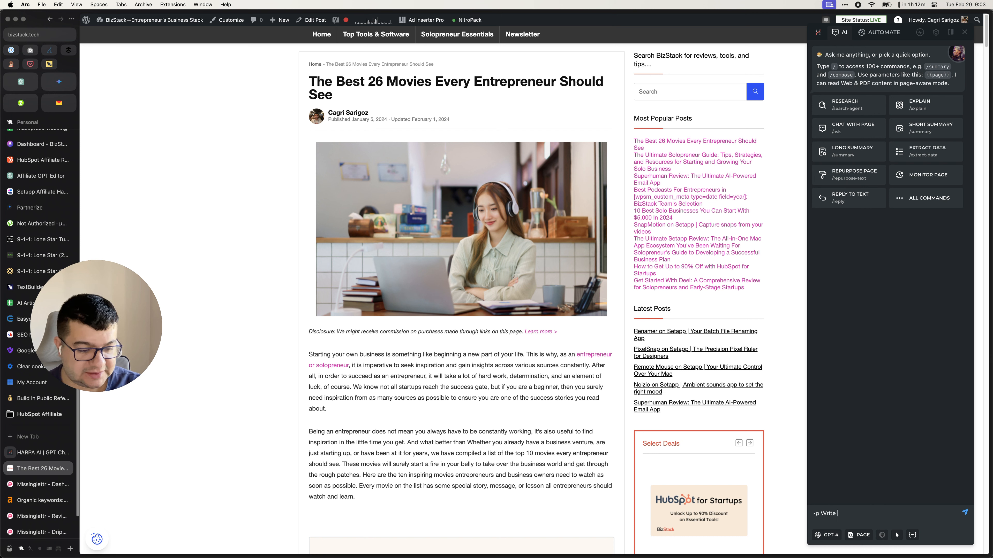
pyautogui.write('me 10 ')
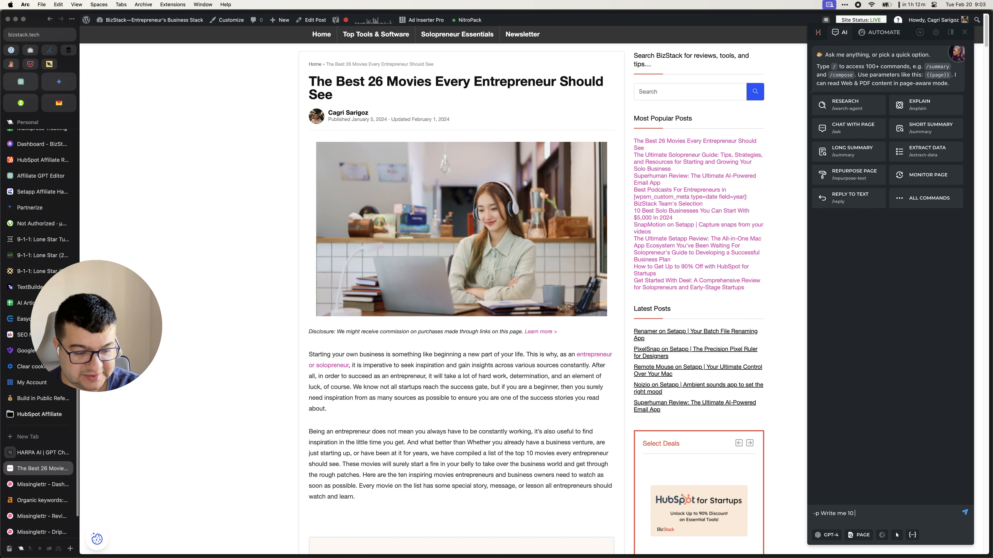
pyautogui.write('tweets')
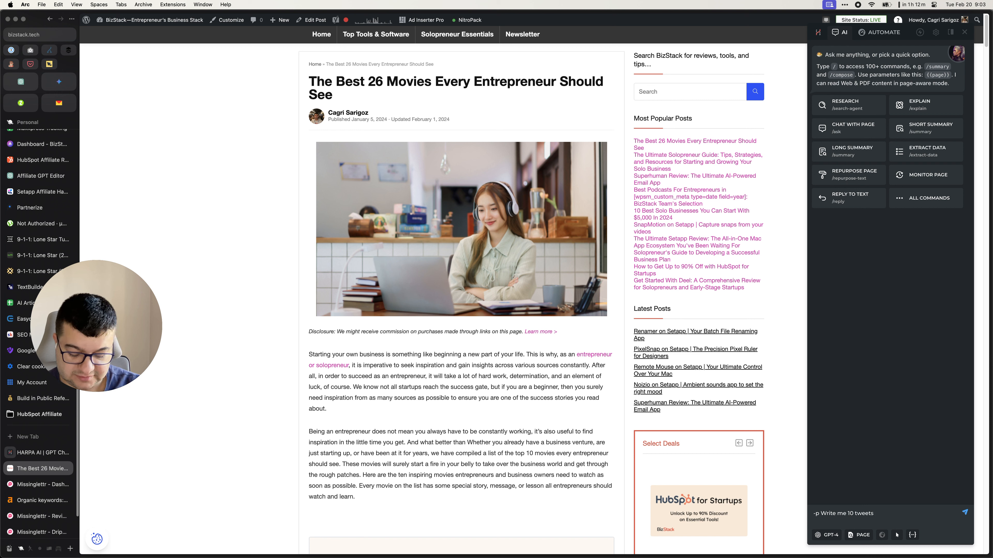
pyautogui.write(' about this b')
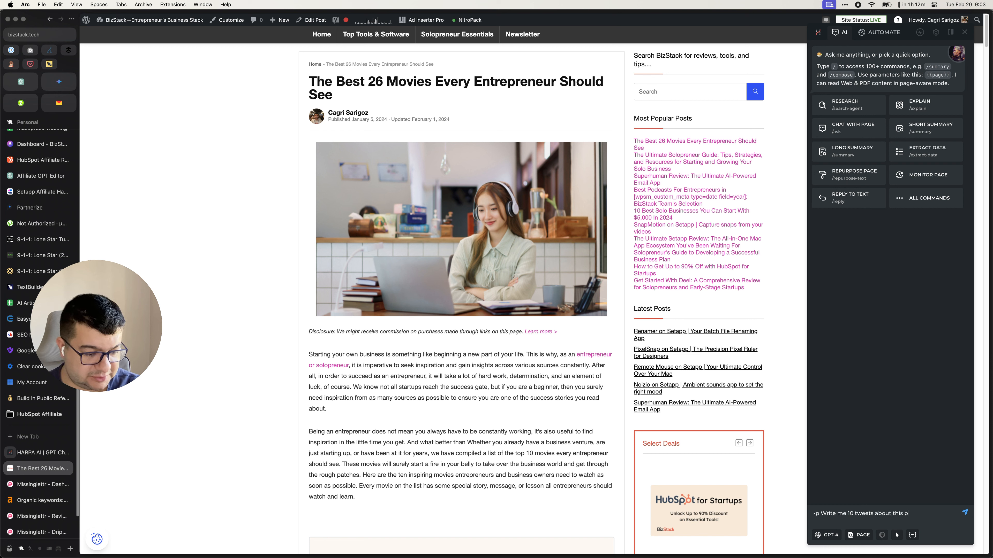
pyautogui.write('log post. Don')
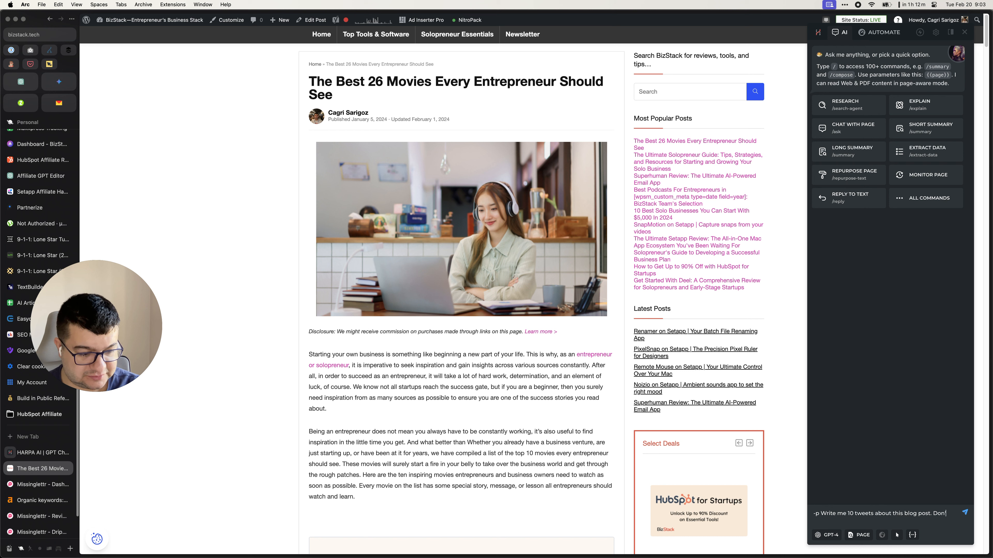
pyautogui.write("'t write any")
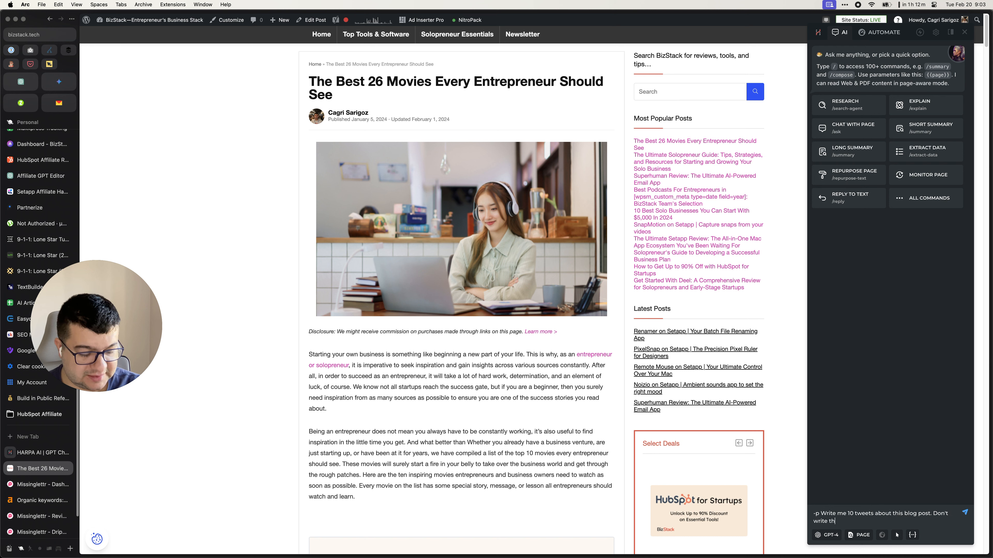
pyautogui.write(' ha')
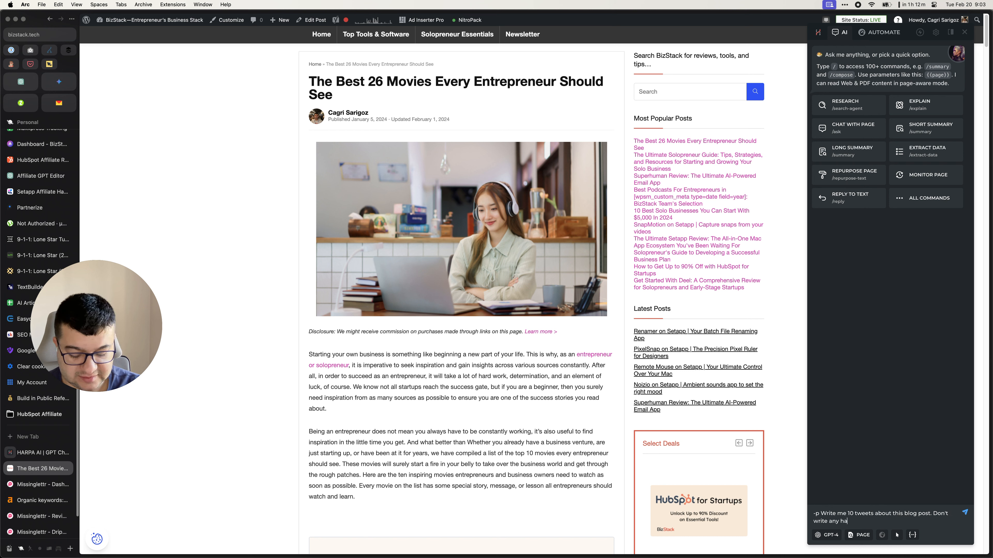
pyautogui.write('shtags ')
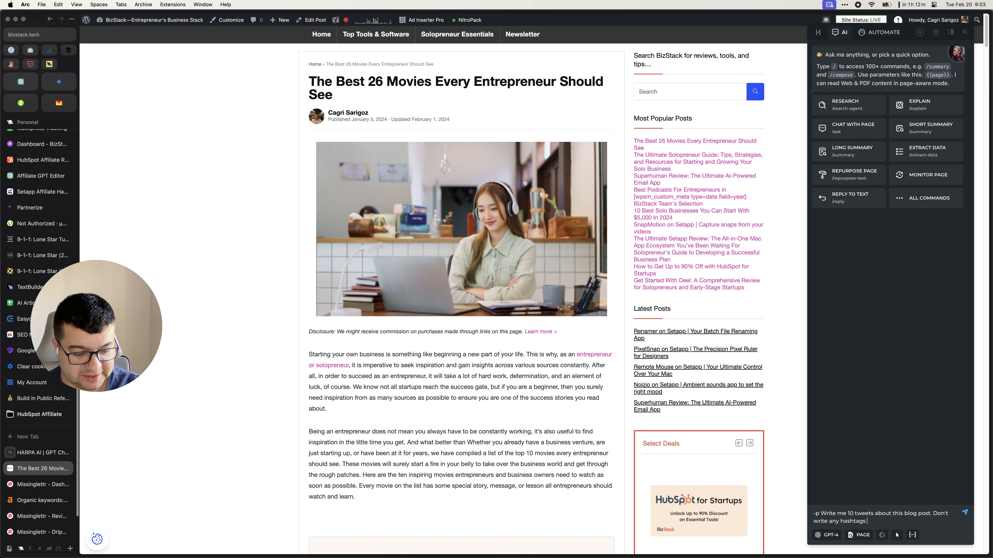
pyautogui.write("and don't give a lin")
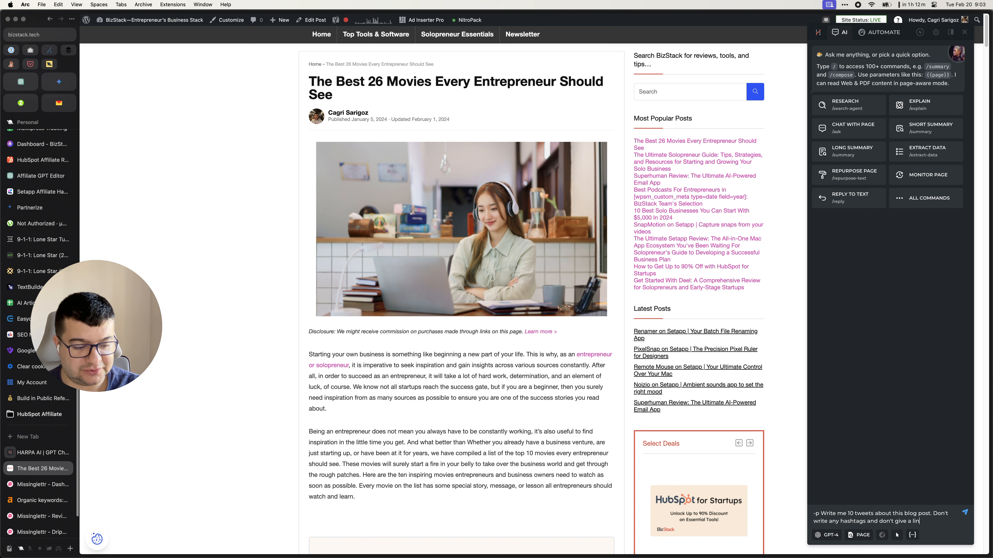
pyautogui.write('k to the artilc')
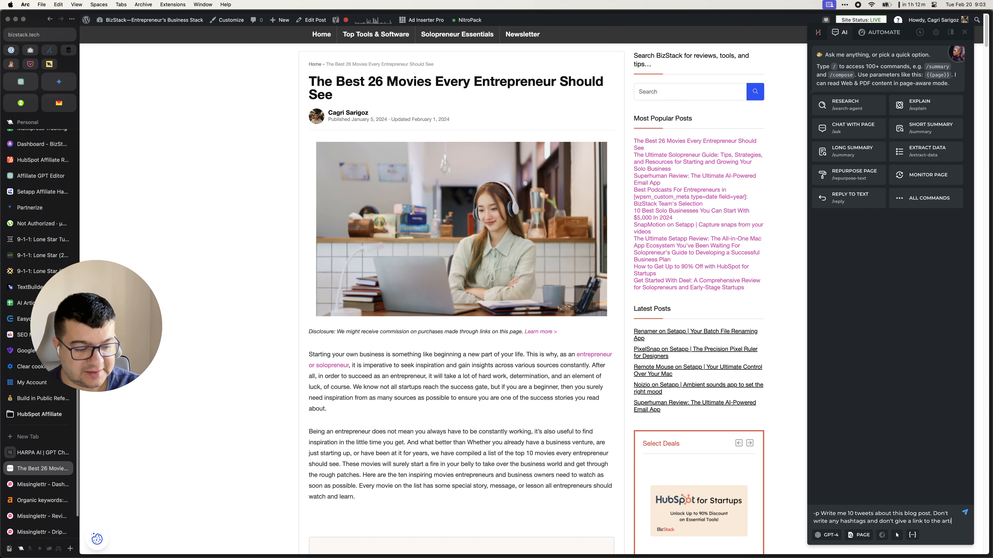
pyautogui.press('super+equal')
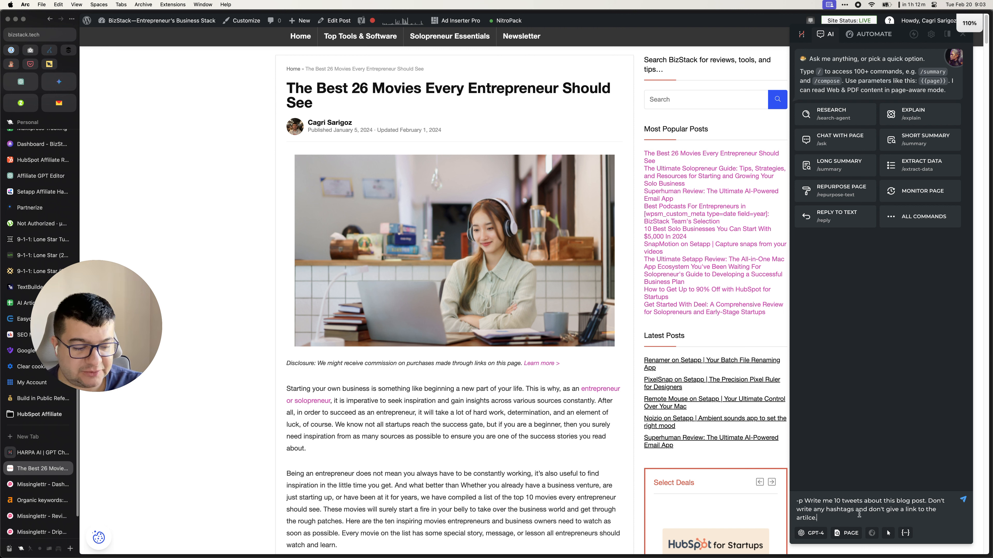
pyautogui.press('Return')
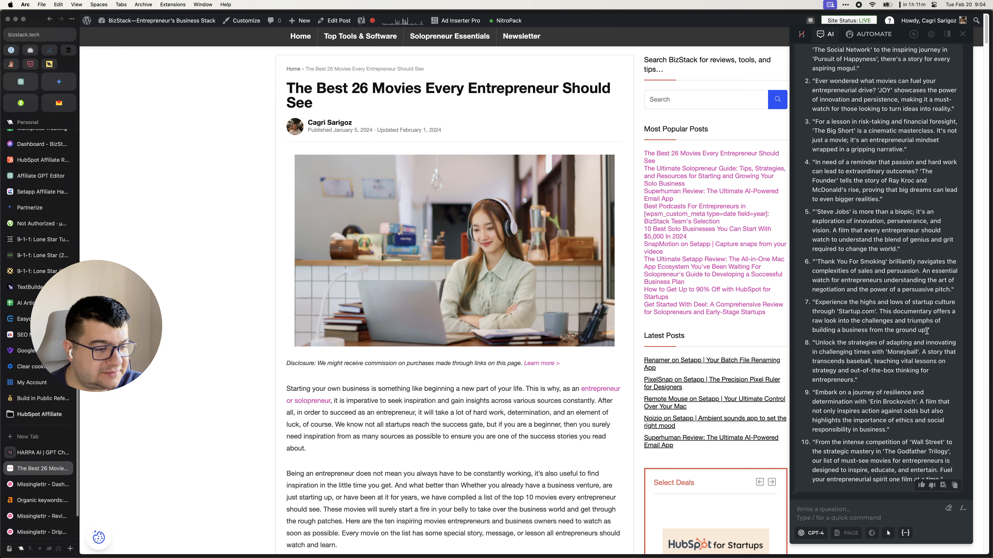
# Copy the text of HARPA's seventh tweet, about 'Startup.com', and switch to Missinglettr's campaign review tab.
pyautogui.moveTo(925, 329); pyautogui.dragTo(815, 304)
pyautogui.press('super+c')
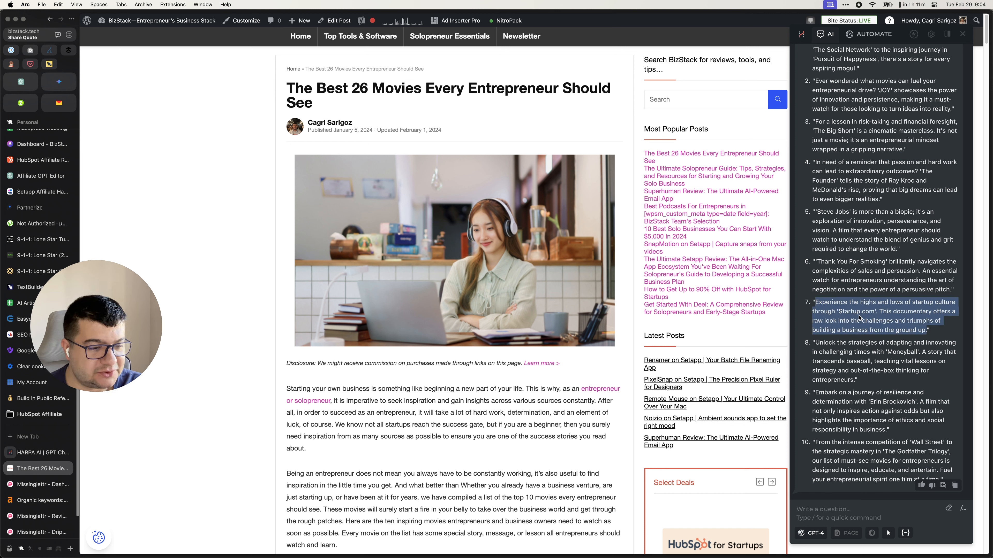
pyautogui.press('super+t')
pyautogui.press('Down')
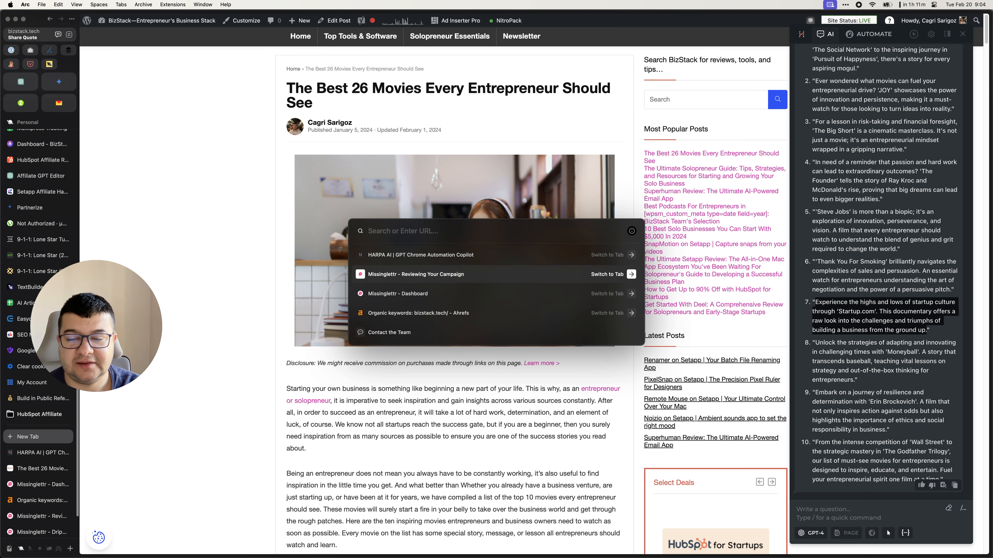
pyautogui.press('Return')
# Replace the first suggested quote, about growth hacking and customer loyalty, with the copied 'Startup.com' tweet.
pyautogui.scroll(-10, 688, 279)
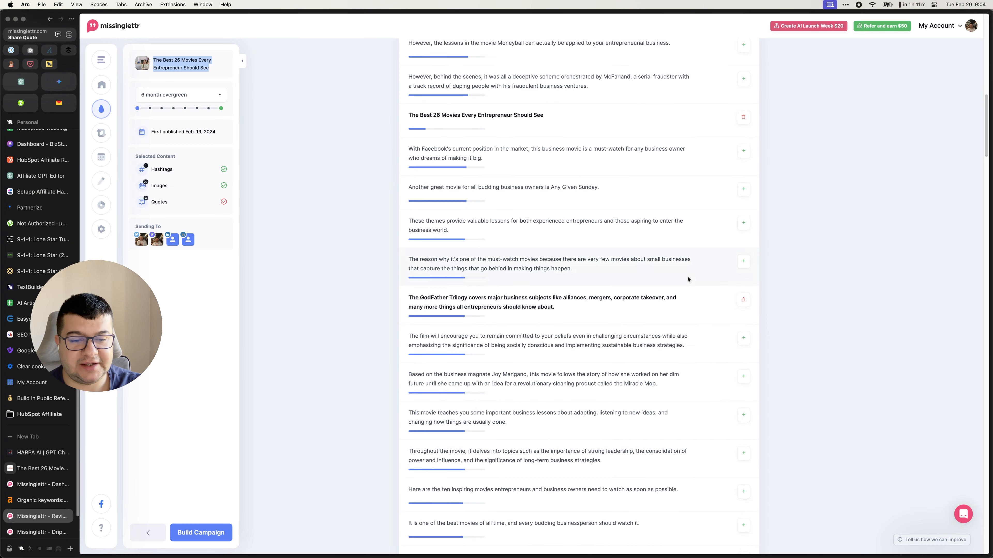
pyautogui.scroll(5, 622, 315)
pyautogui.scroll(-15, 624, 315)
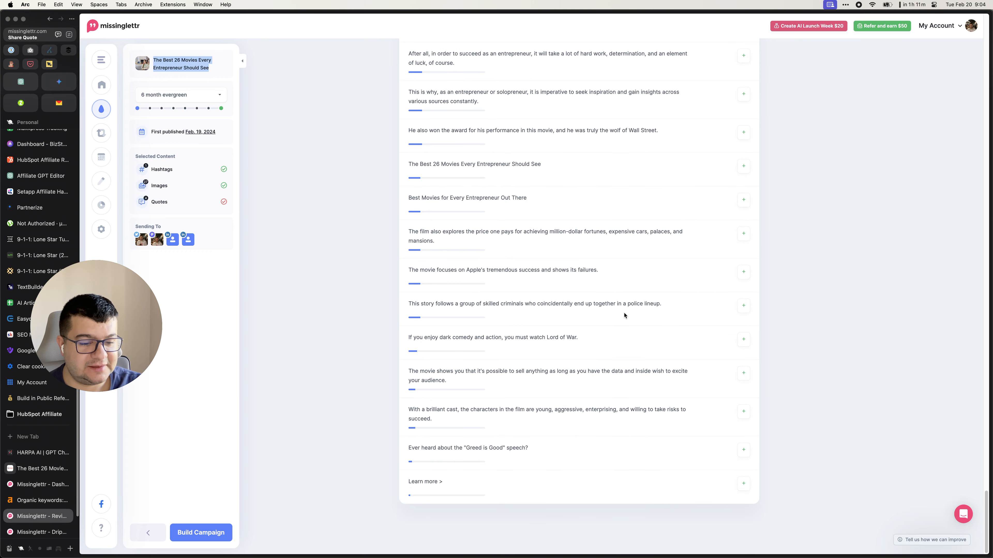
pyautogui.scroll(20, 607, 507)
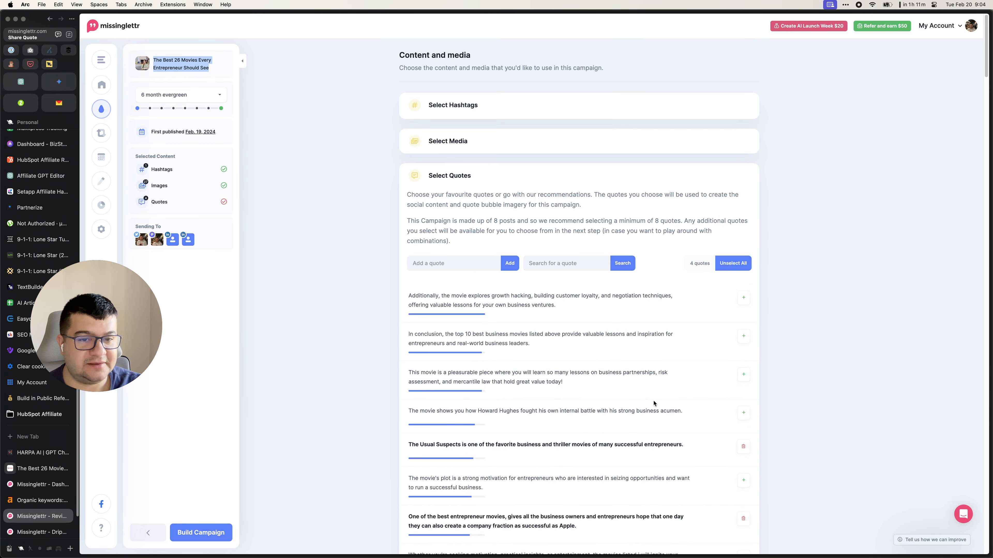
pyautogui.scroll(-2, 581, 374)
pyautogui.click(526, 213)
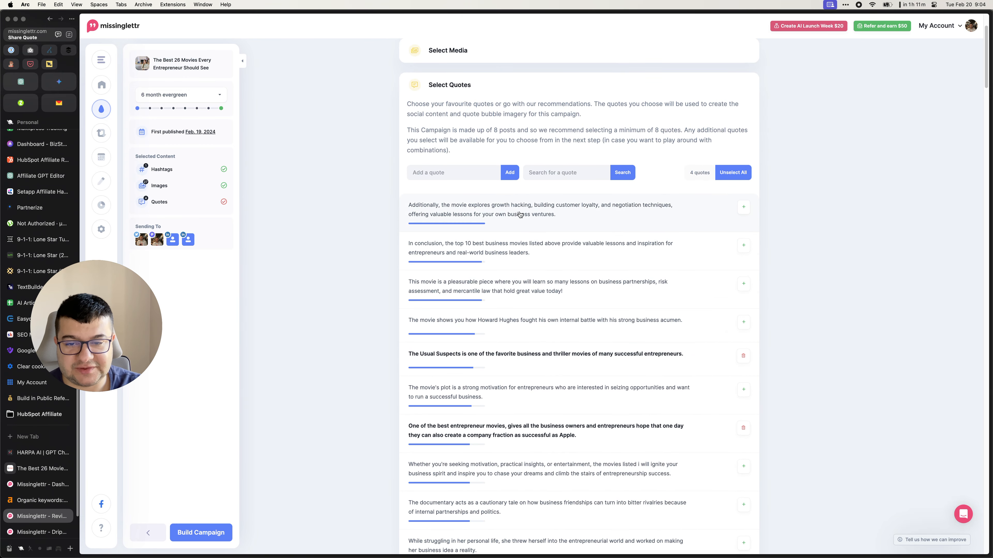
pyautogui.press('super+a')
pyautogui.press('BackSpace')
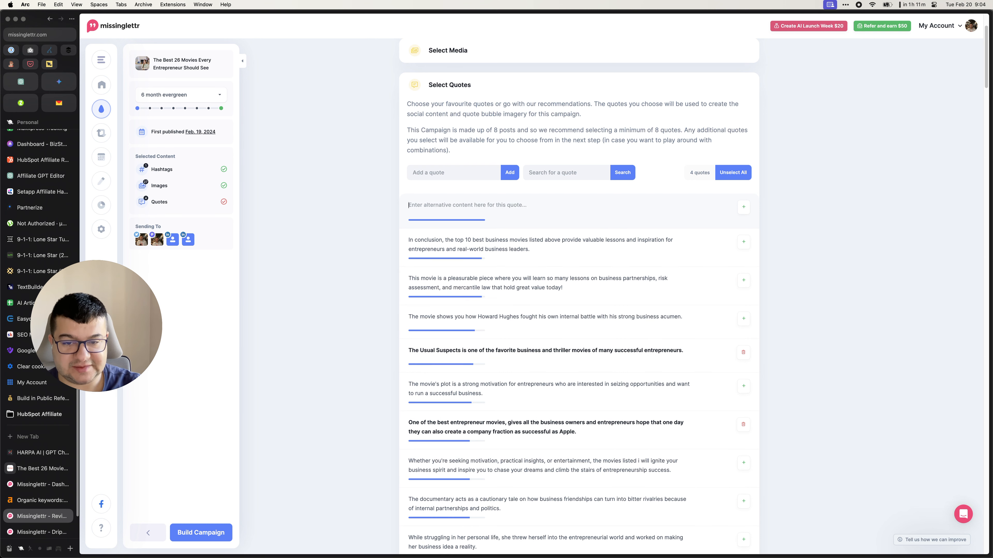
pyautogui.press('super+v')
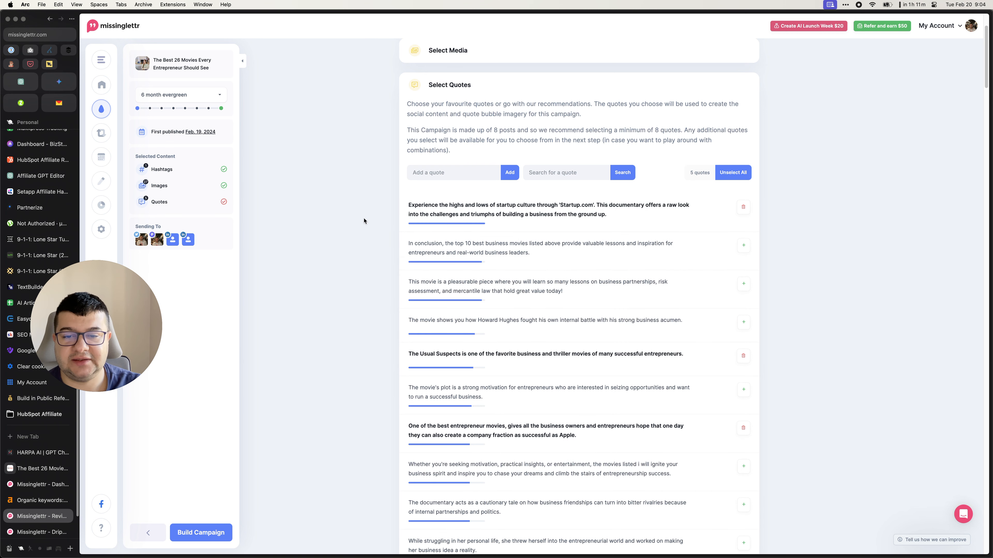
# Copy HARPA's tenth tweet, about 'Wall Street' and 'The Godfather Trilogy', from the article tab and return to the Missinglettr campaign.
pyautogui.press('super+t')
pyautogui.press('Return')
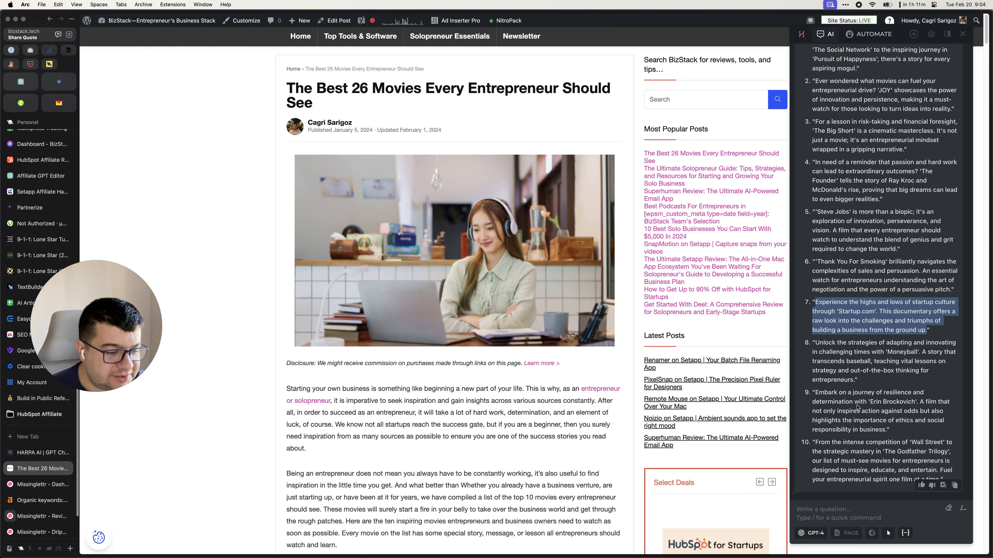
pyautogui.moveTo(818, 442); pyautogui.dragTo(939, 475)
pyautogui.press('super+c')
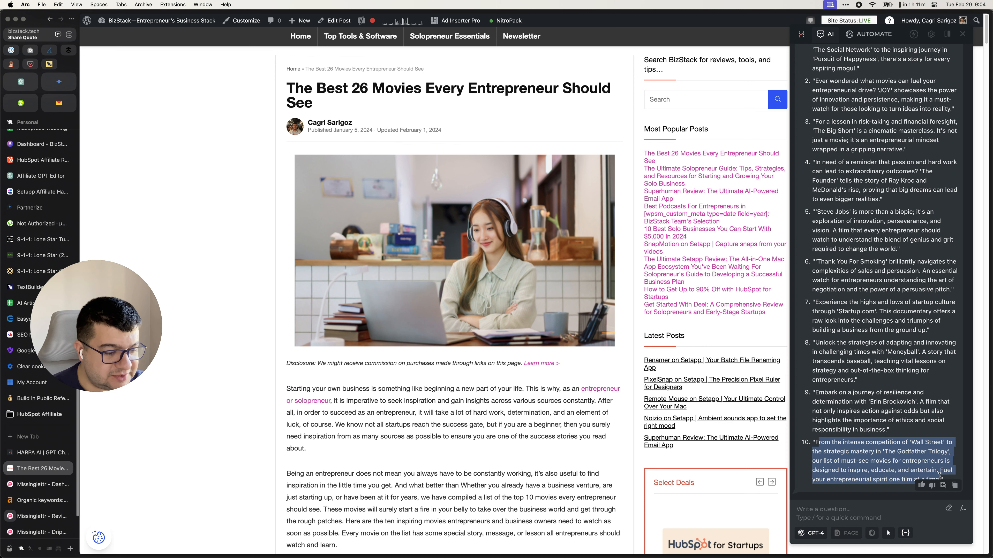
pyautogui.press('super+t')
pyautogui.press('Return')
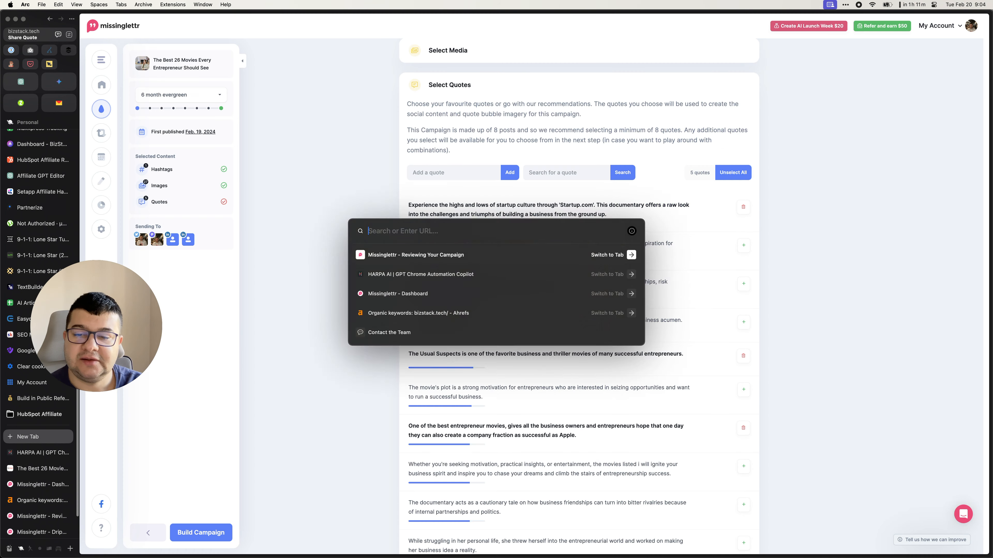
# Replace the second suggested quote, beginning "In conclusion, the top 10 best business movies", with the copied 'Wall Street' tweet.
pyautogui.click(510, 247)
pyautogui.press('super+a')
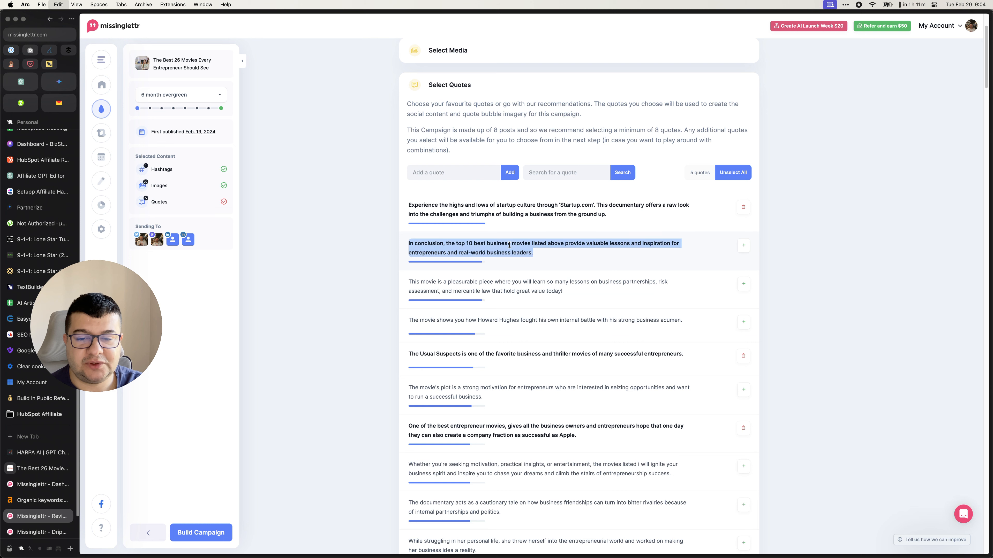
pyautogui.press('super+v')
pyautogui.click(394, 244)
pyautogui.click(500, 257)
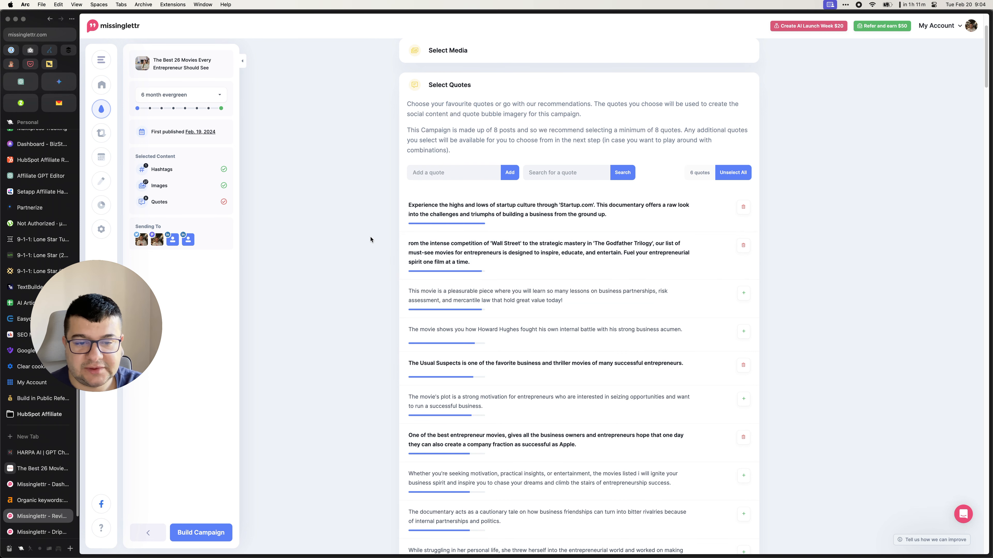
# Copy HARPA's fourth tweet, about 'The Founder' and McDonald's rise, from the article tab and return to the Missinglettr campaign.
pyautogui.press('super+t')
pyautogui.press('Return')
pyautogui.scroll(2, 875, 291)
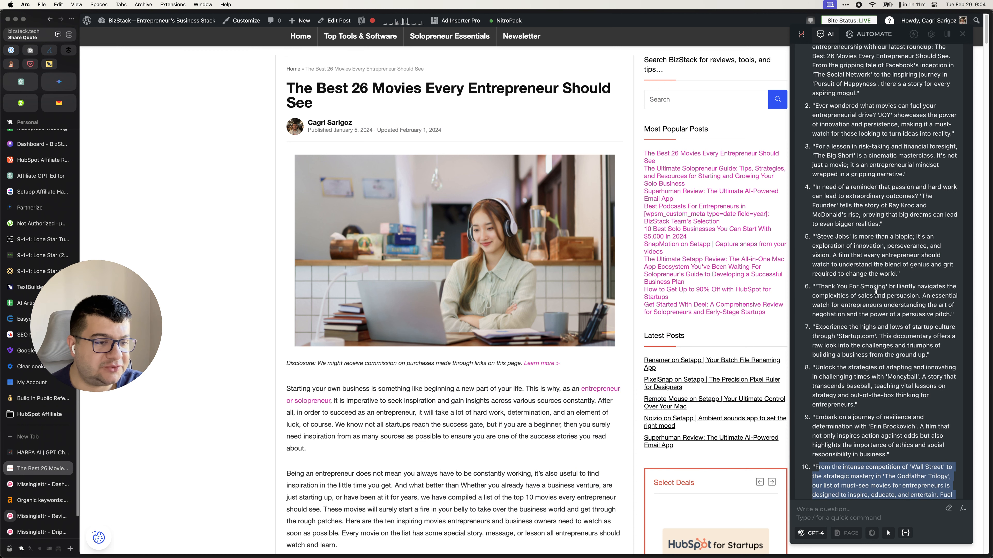
pyautogui.scroll(1, 875, 292)
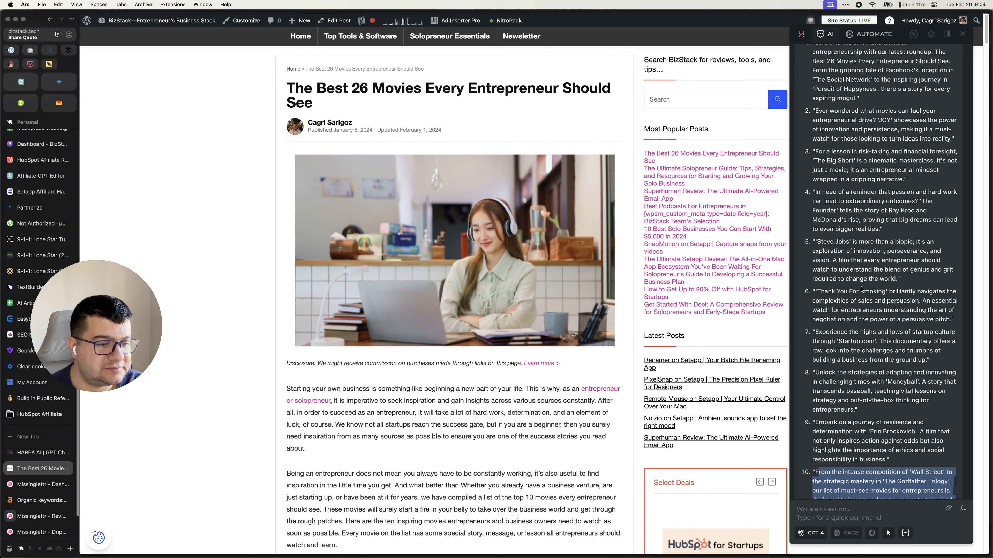
pyautogui.scroll(5, 888, 277)
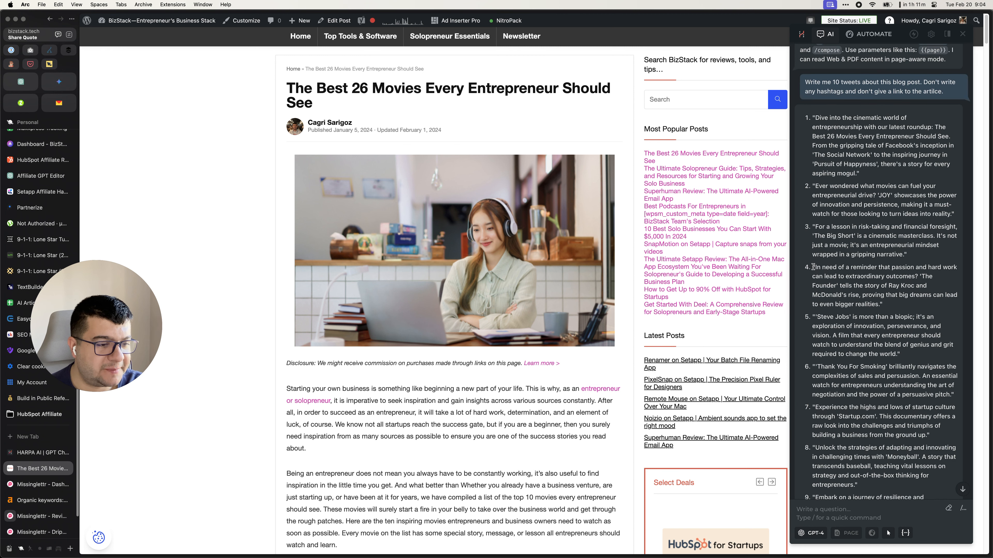
pyautogui.moveTo(812, 269)
pyautogui.mouseDown()
pyautogui.moveTo(934, 287)
pyautogui.moveTo(867, 295)
pyautogui.moveTo(880, 305)
pyautogui.moveTo(815, 270)
pyautogui.mouseUp()
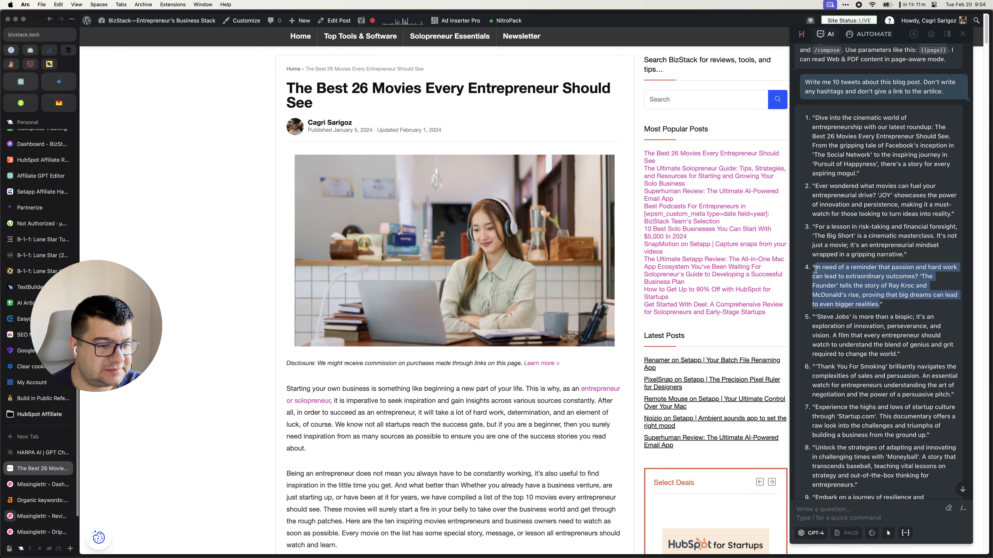
pyautogui.press('cmd+c')
pyautogui.hotkey('ctrl', 'Tab')
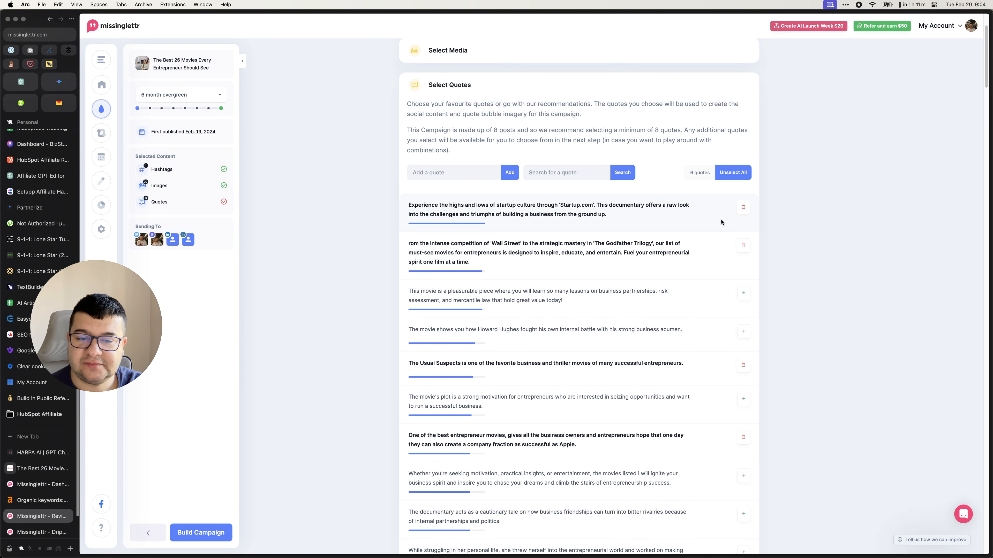
# Replace the third suggested quote, beginning "This movie is a pleasurable piece", with the copied 'The Founder' tweet.
pyautogui.click(537, 299)
pyautogui.press('super+a')
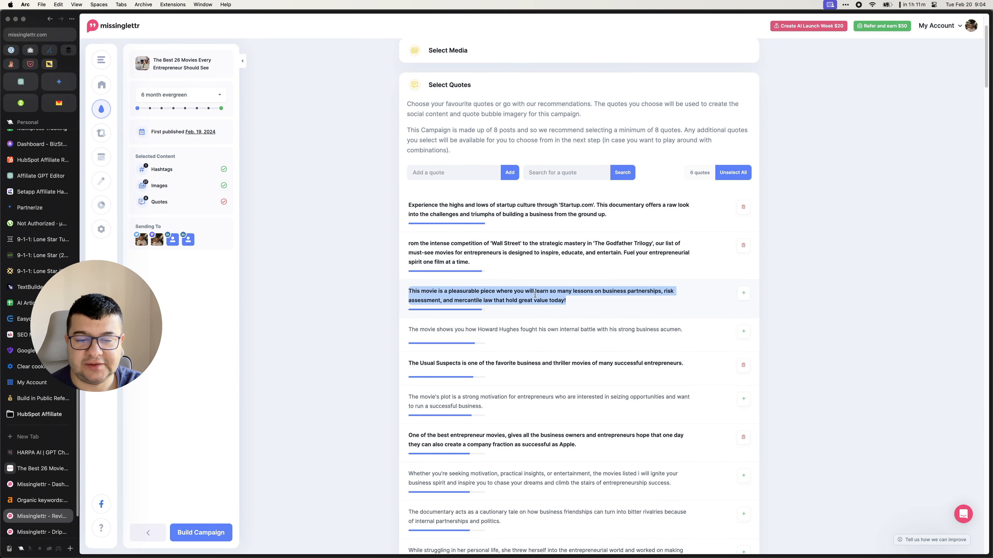
pyautogui.click(367, 296)
pyautogui.press('super+v')
# Copy HARPA's third tweet, about 'The Big Short' and financial foresight, from the article tab and return to the Missinglettr campaign.
pyautogui.hotkey('ctrl', 'Tab')
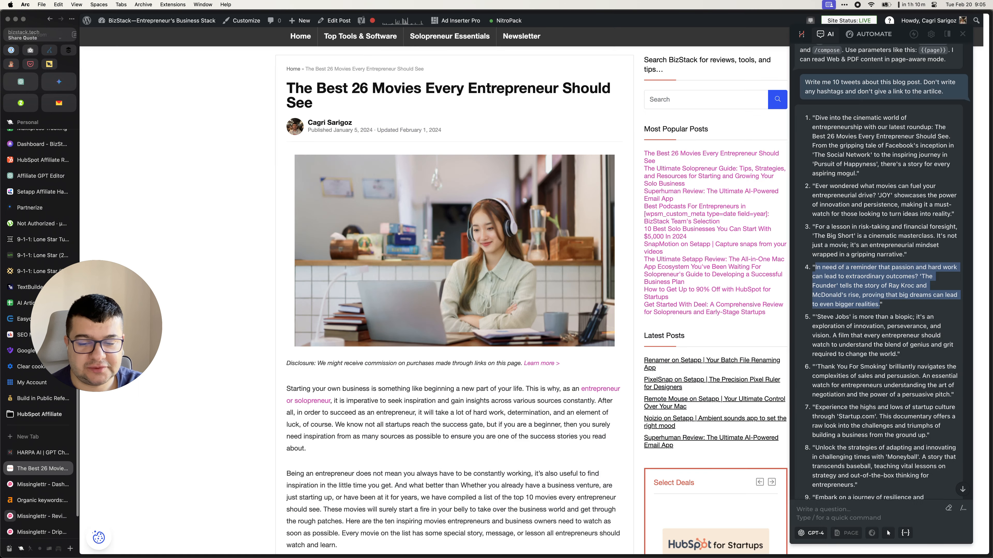
pyautogui.click(826, 226)
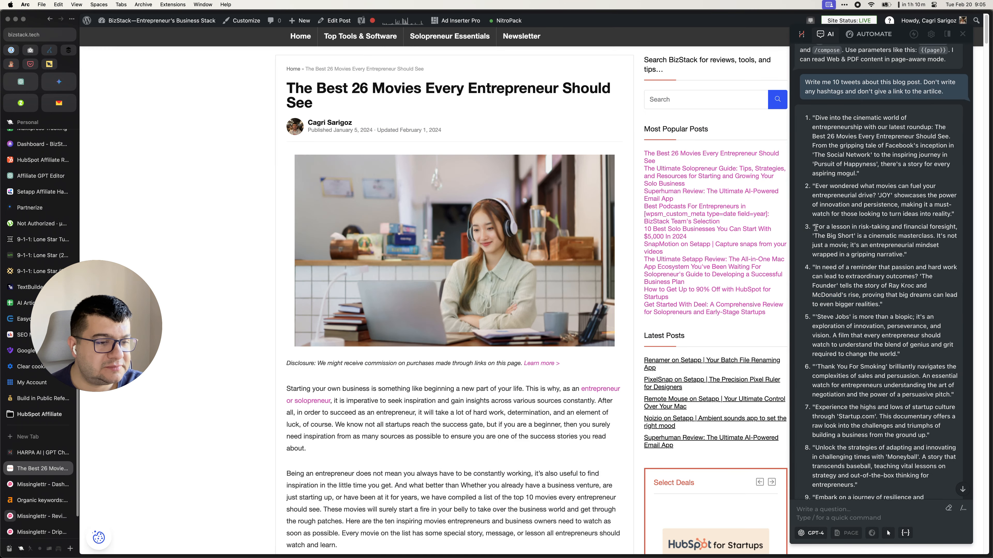
pyautogui.moveTo(815, 228); pyautogui.dragTo(905, 257)
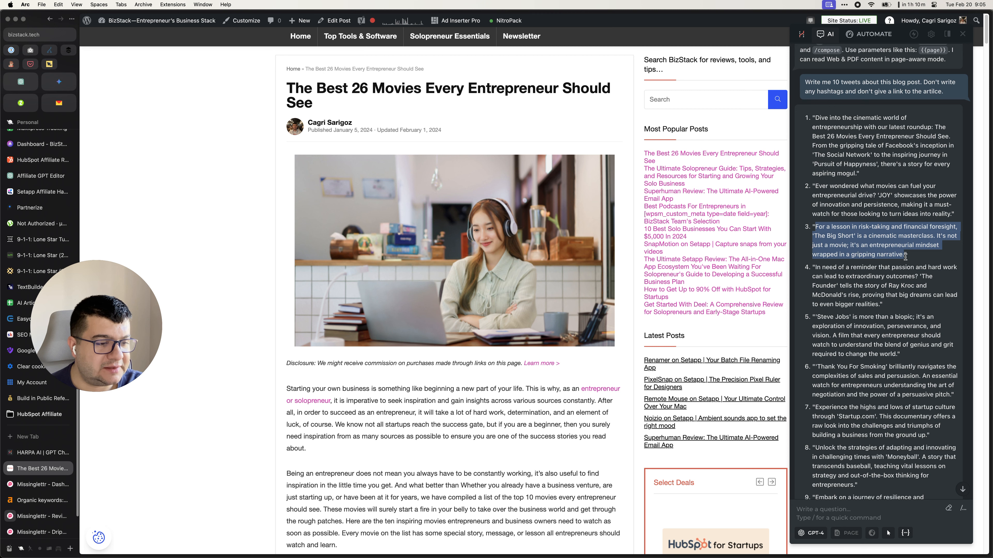
pyautogui.press('super+c')
pyautogui.hotkey('ctrl', 'Tab')
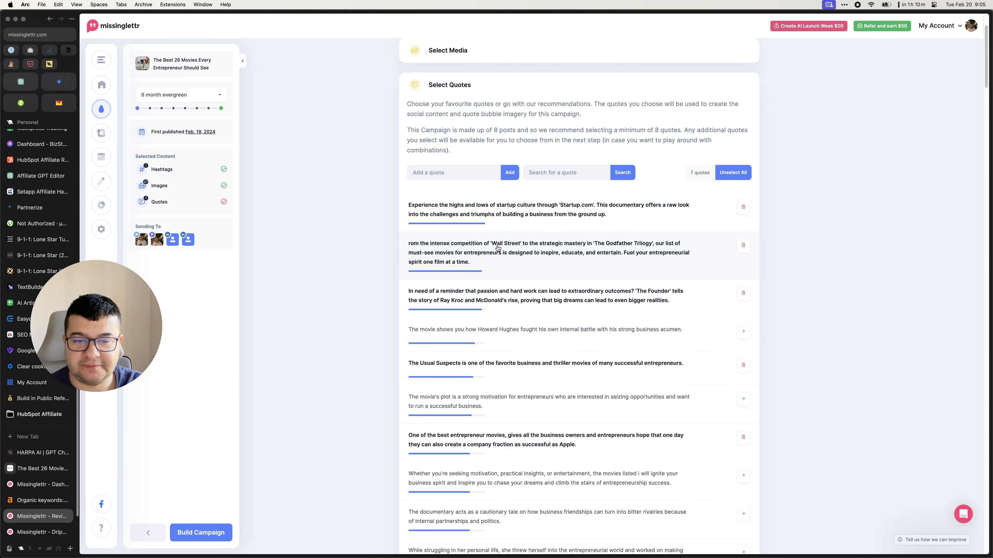
# Replace the fourth suggested quote, about Howard Hughes' internal battle, with the copied 'The Big Short' tweet.
pyautogui.click(501, 331)
pyautogui.tripleClick(507, 330)
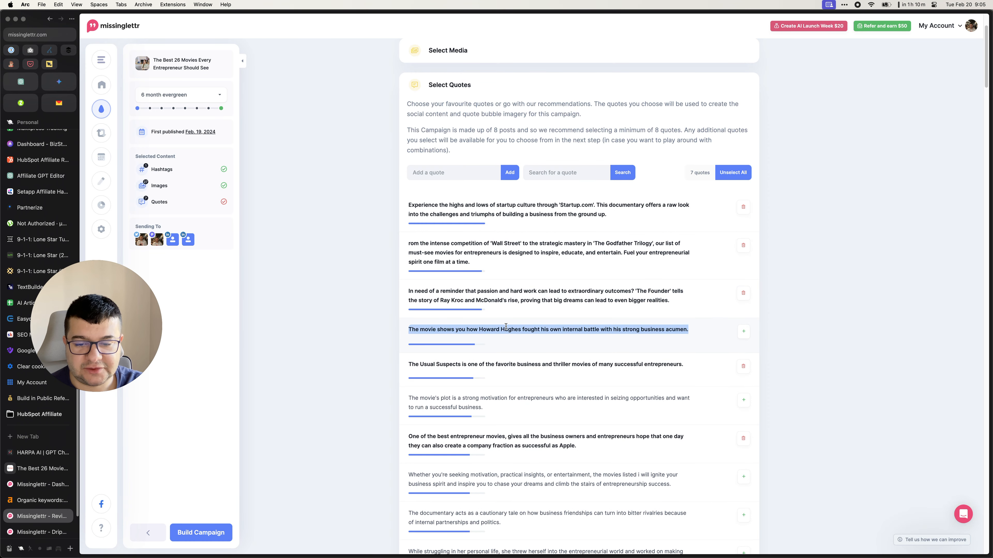
pyautogui.click(346, 297)
pyautogui.press('super+v')
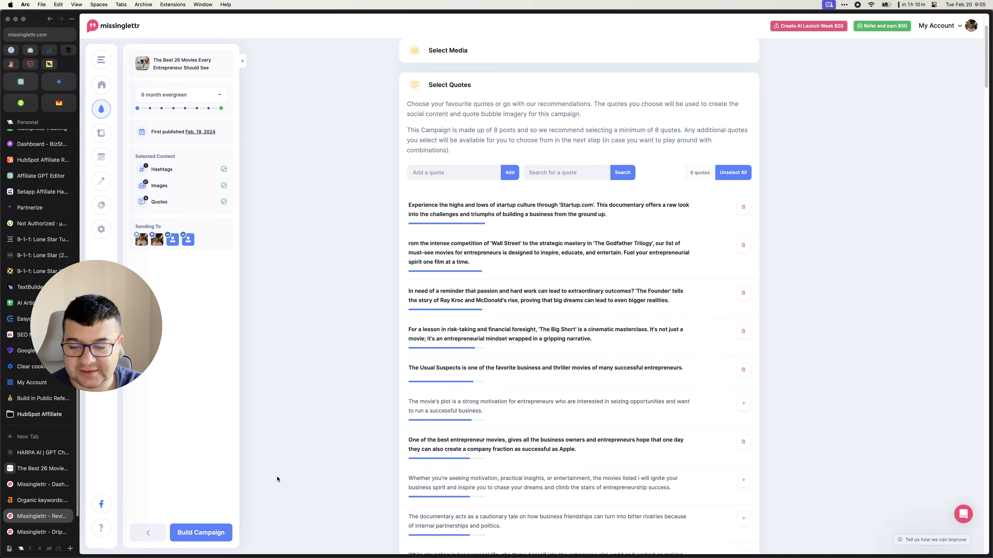
# Build the campaign, review its social posts up to Day 3, and show the editing options of the Day 3 post.
pyautogui.click(203, 533)
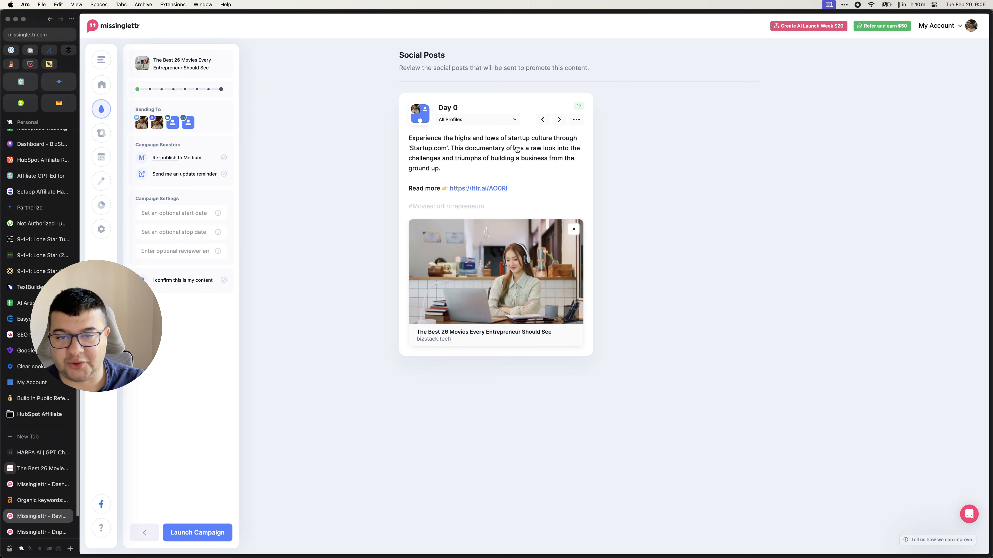
pyautogui.click(559, 120)
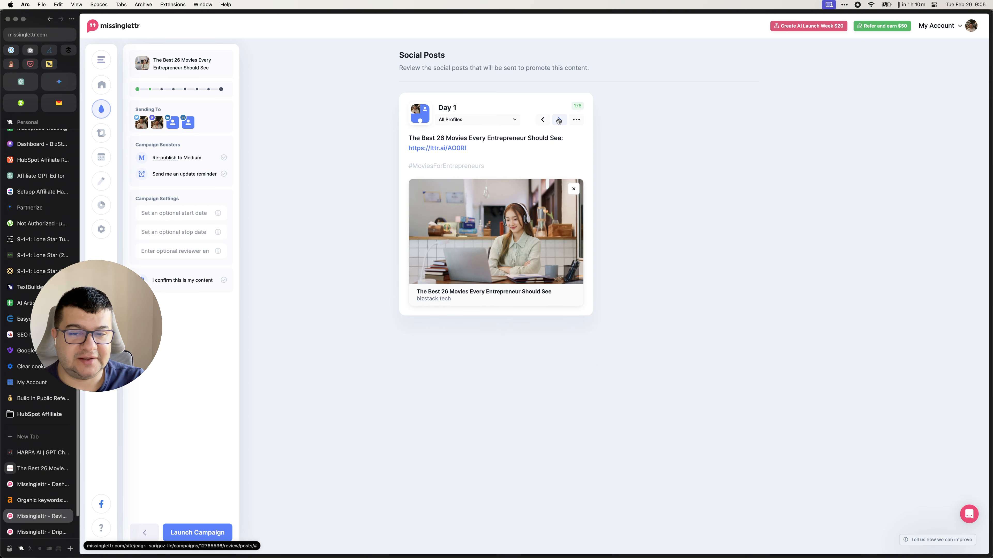
pyautogui.click(561, 123)
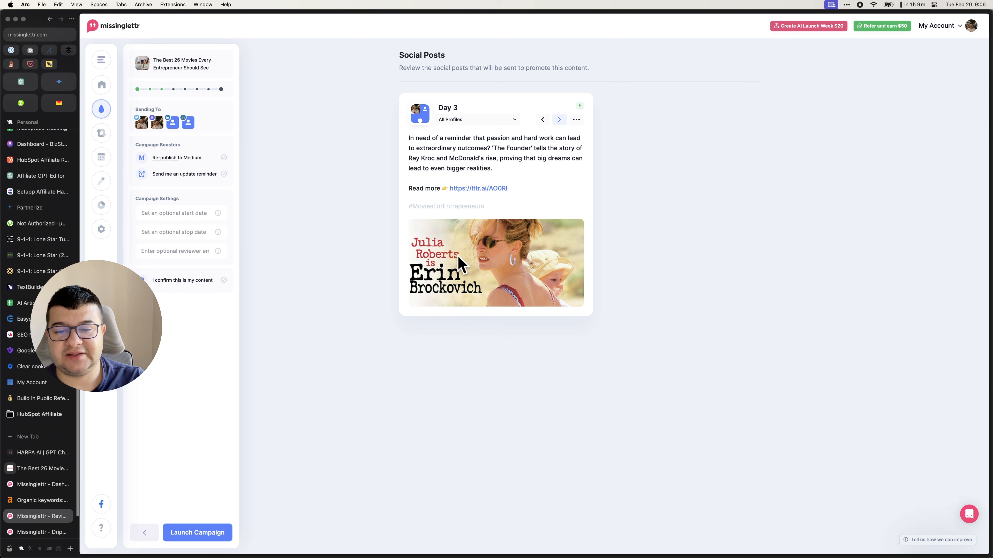
pyautogui.click(529, 171)
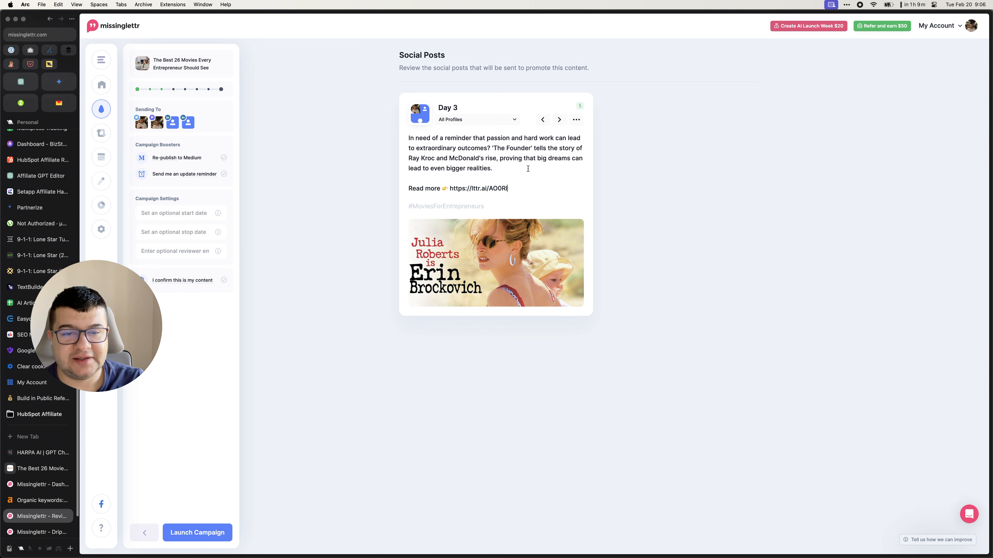
pyautogui.click(577, 120)
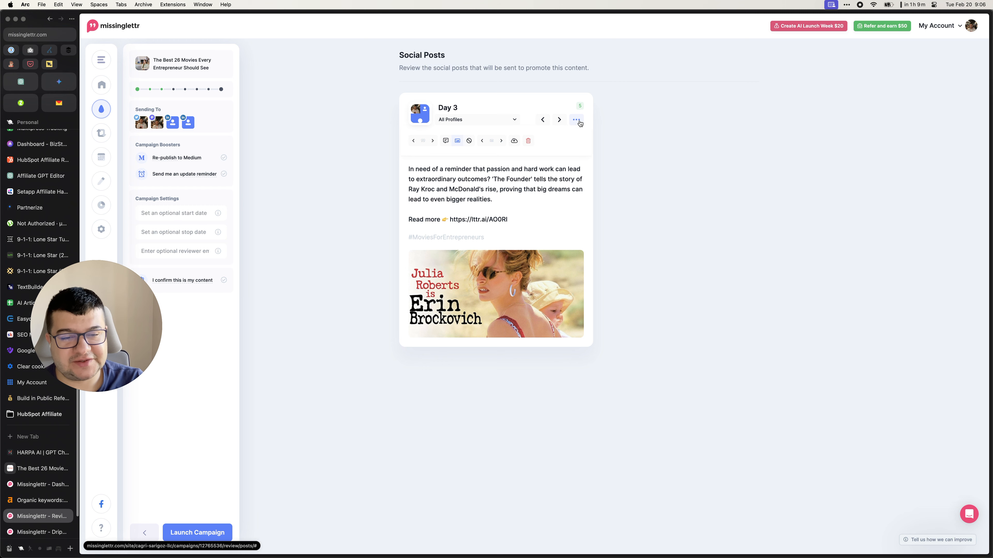
# Try several other custom images on the Day 3 post, and switch it to a quote bubble image.
pyautogui.click(457, 142)
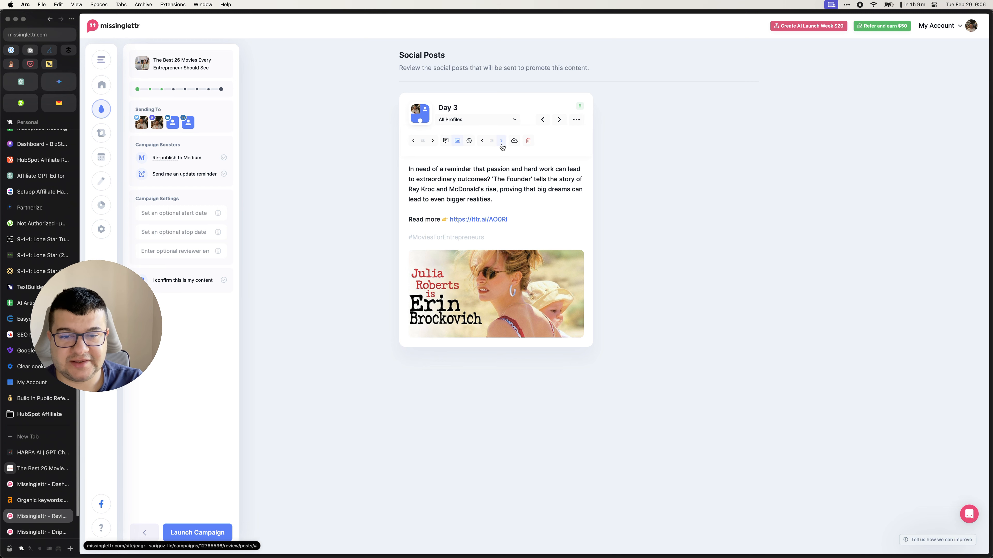
pyautogui.click(502, 145)
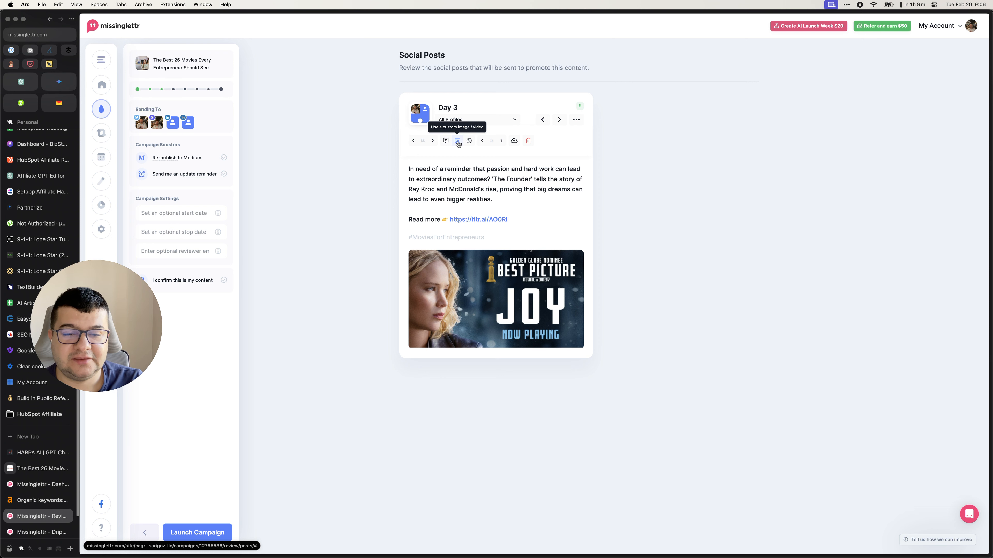
pyautogui.click(458, 144)
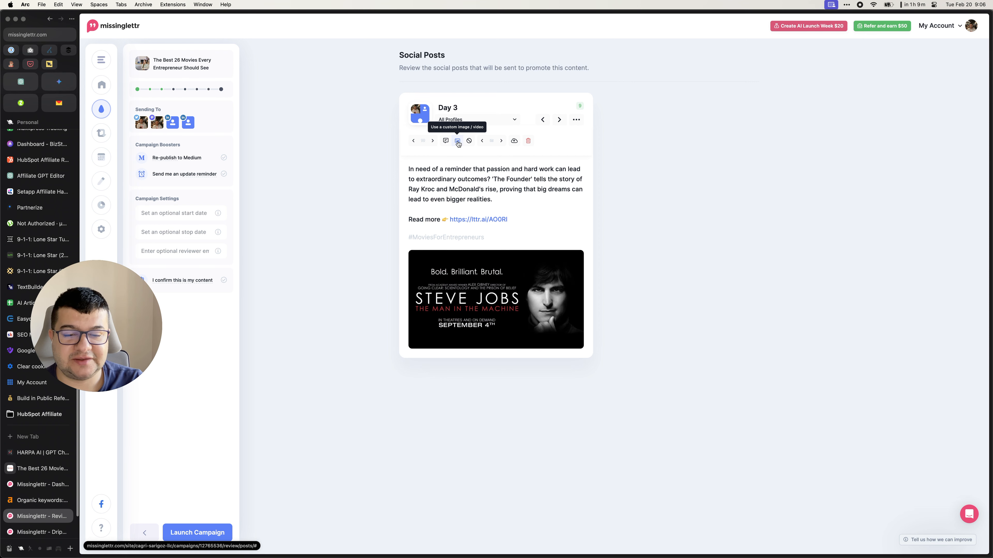
pyautogui.click(459, 144)
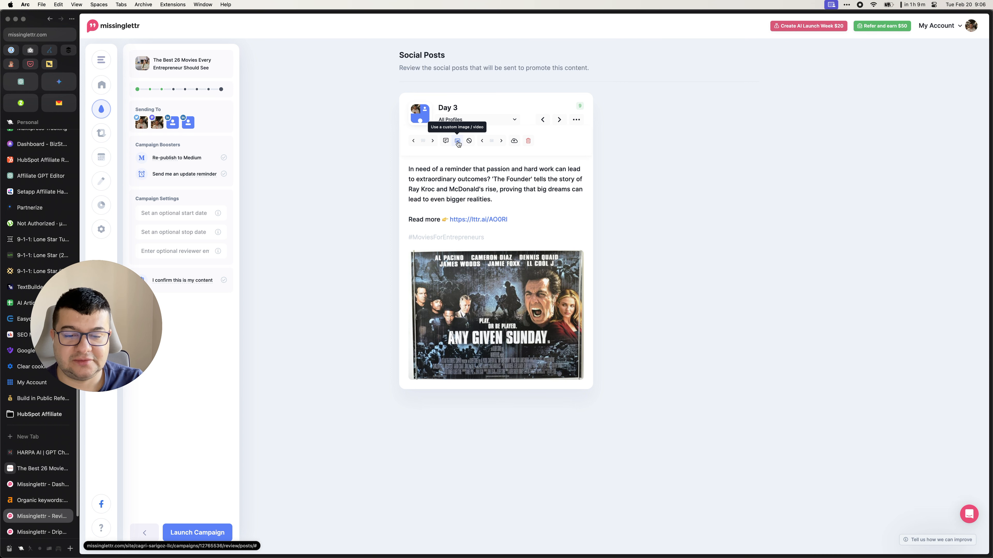
pyautogui.click(458, 144)
pyautogui.click(458, 144)
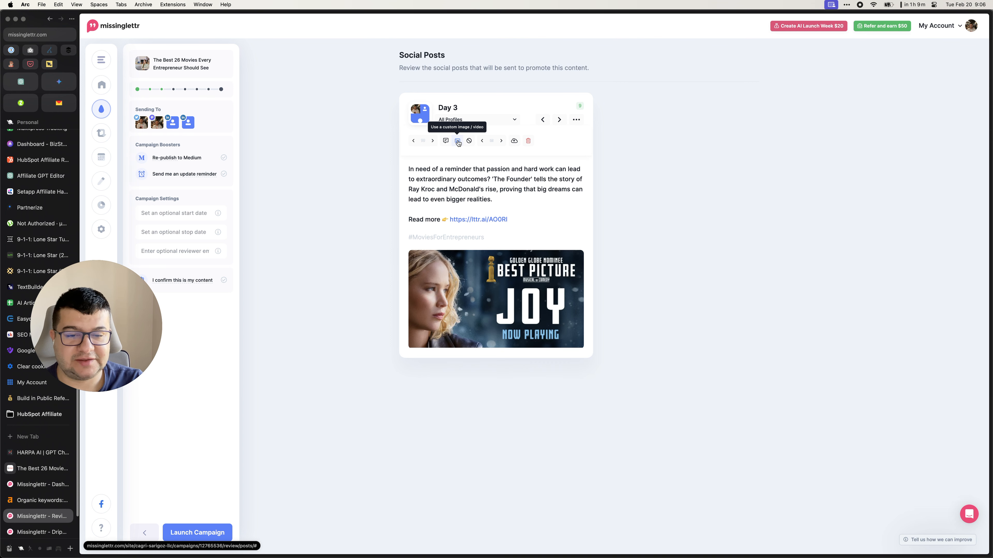
pyautogui.click(459, 144)
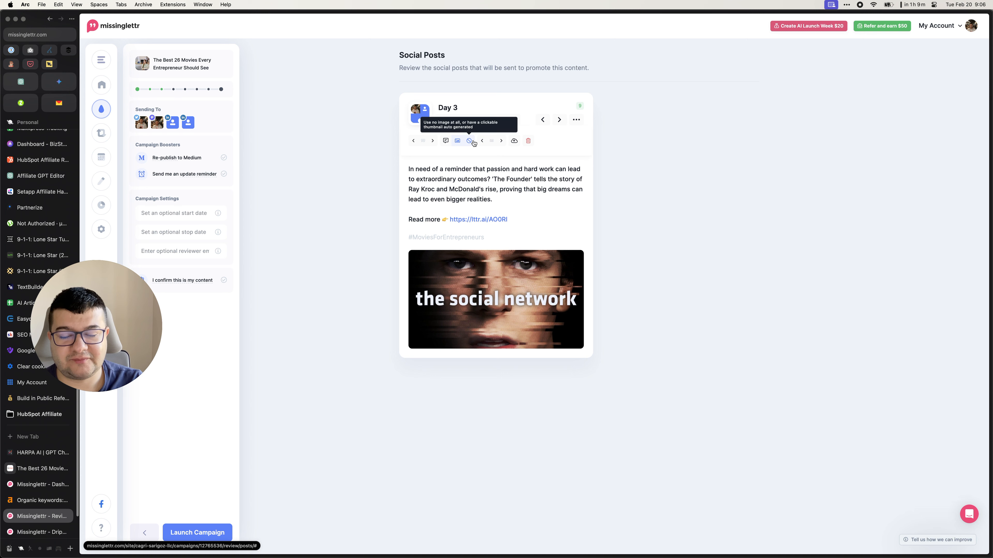
pyautogui.click(446, 141)
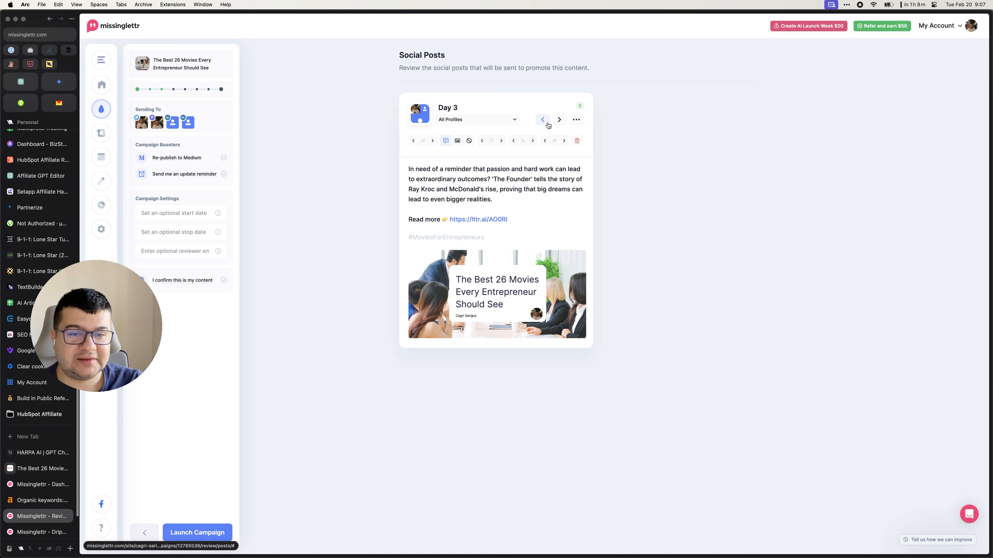
# Go to the Day 10 post and change its custom image to the picture of 'The Founder'.
pyautogui.click(556, 121)
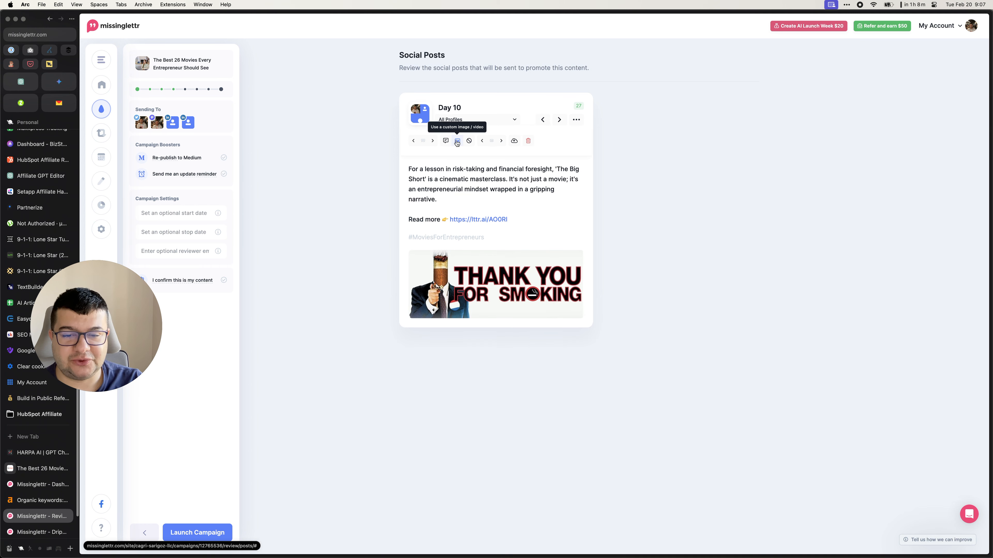
pyautogui.click(457, 143)
pyautogui.click(456, 142)
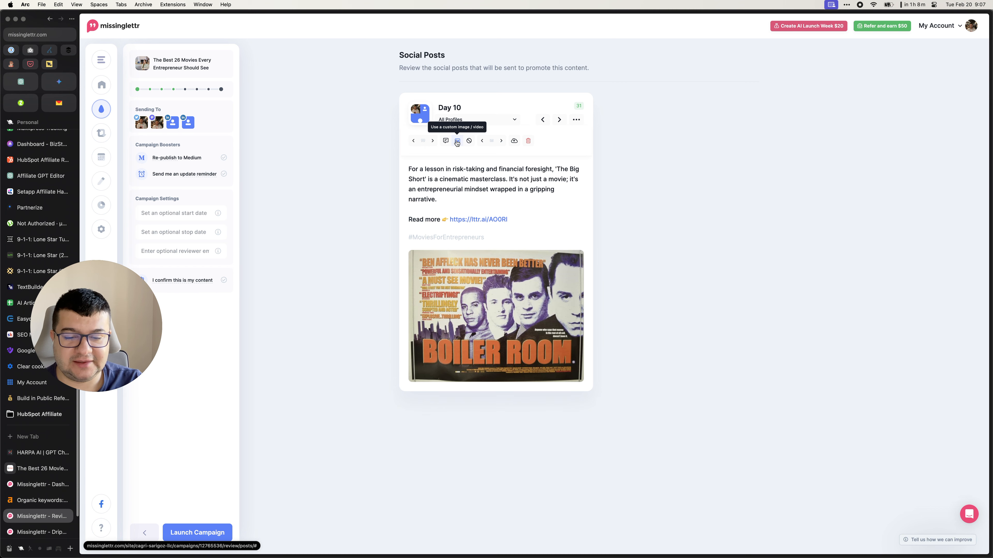
pyautogui.click(457, 143)
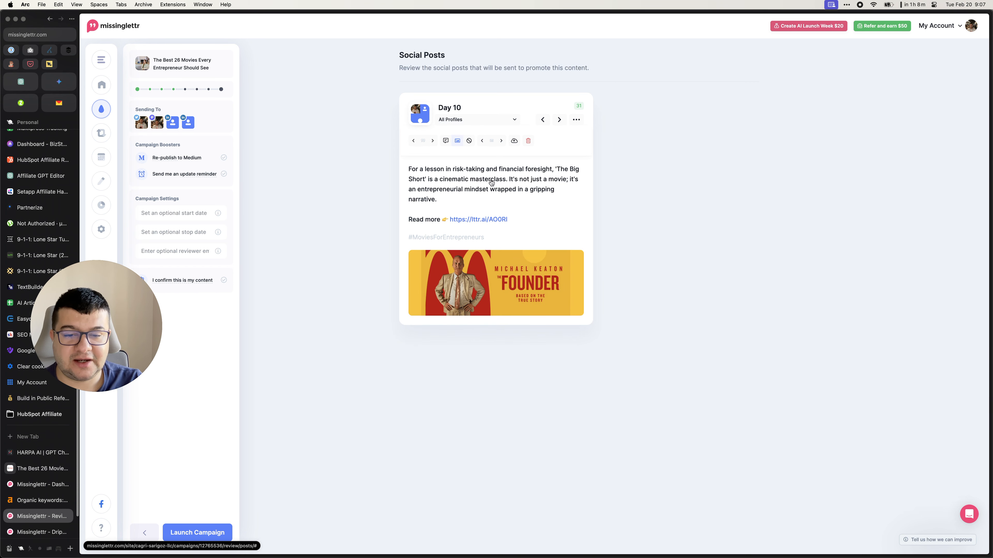
# Return to the Day 3 post, switch it to custom images, and choose the picture of 'The Founder'.
pyautogui.click(543, 119)
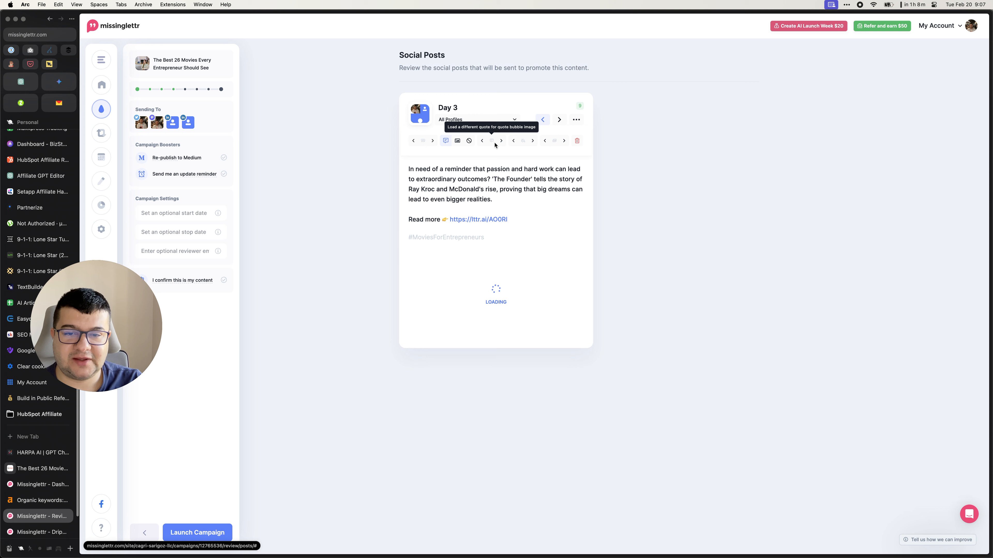
pyautogui.click(457, 143)
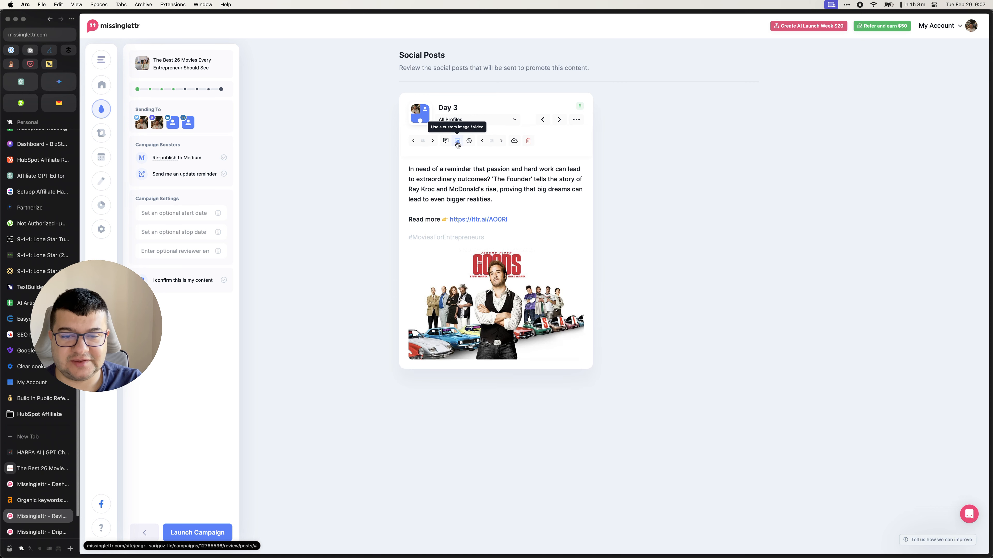
pyautogui.click(501, 142)
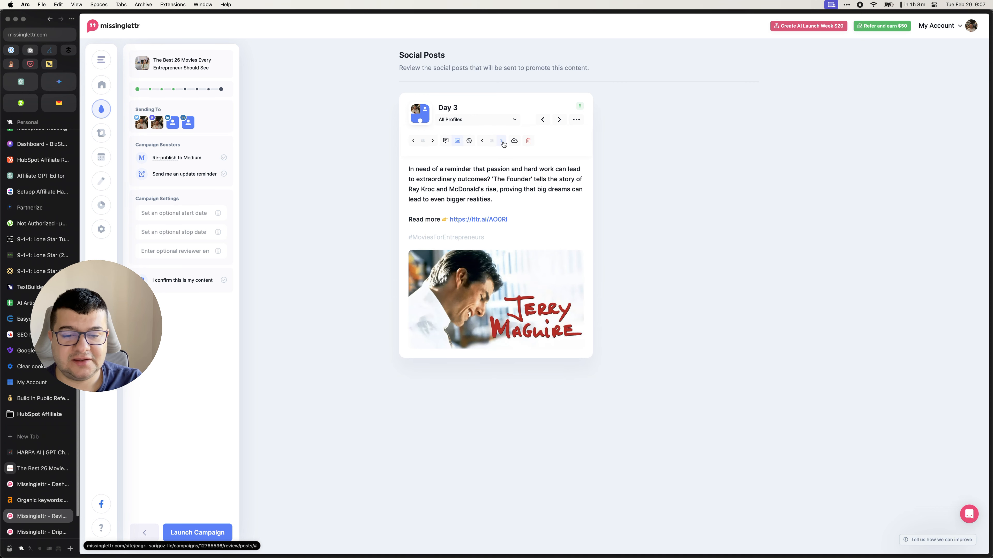
pyautogui.click(502, 142)
pyautogui.click(502, 141)
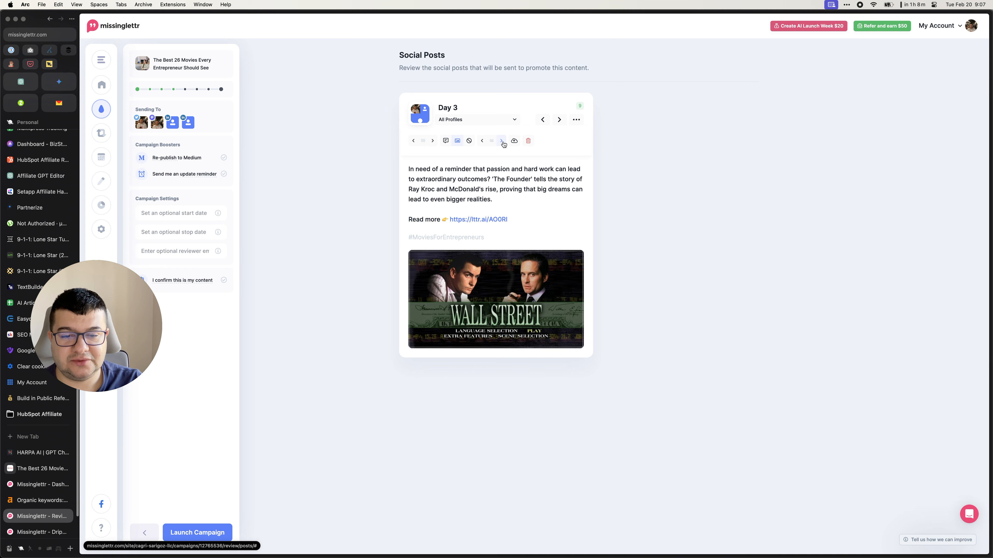
pyautogui.click(502, 142)
pyautogui.click(502, 142)
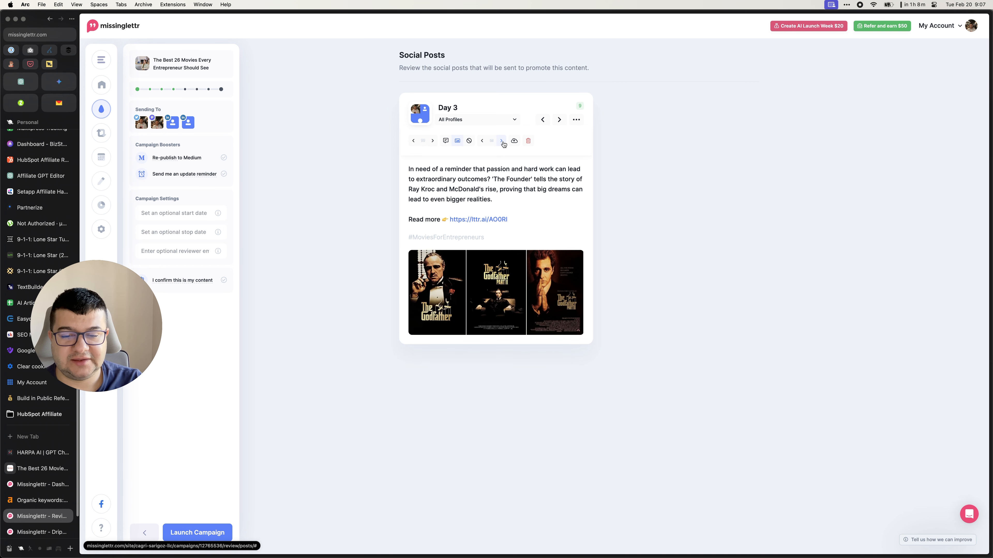
pyautogui.click(502, 142)
pyautogui.click(502, 142)
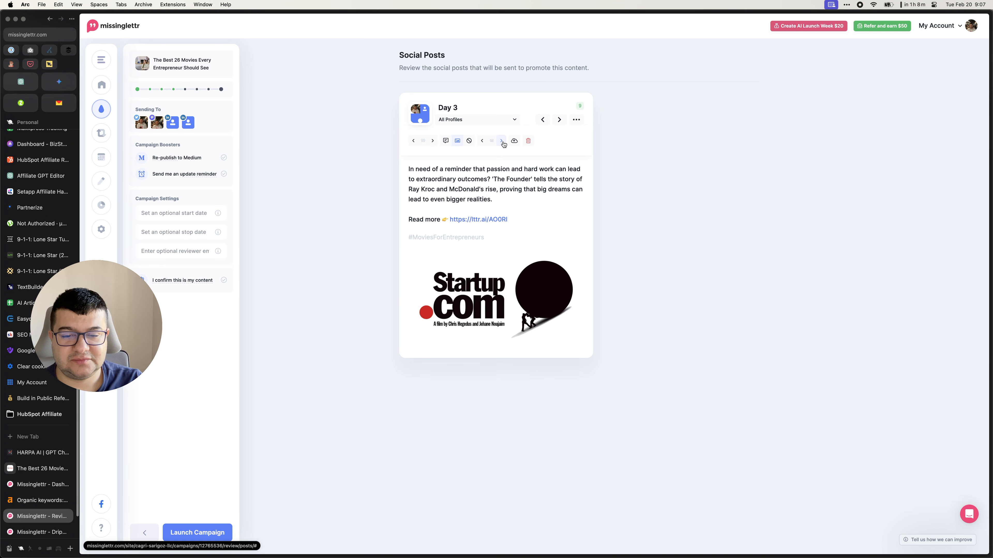
pyautogui.click(502, 142)
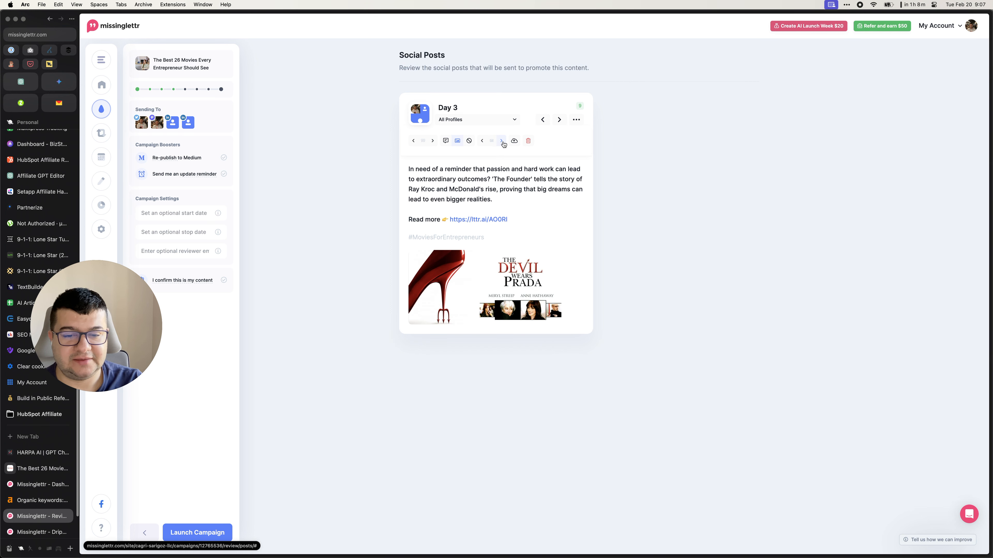
pyautogui.click(502, 142)
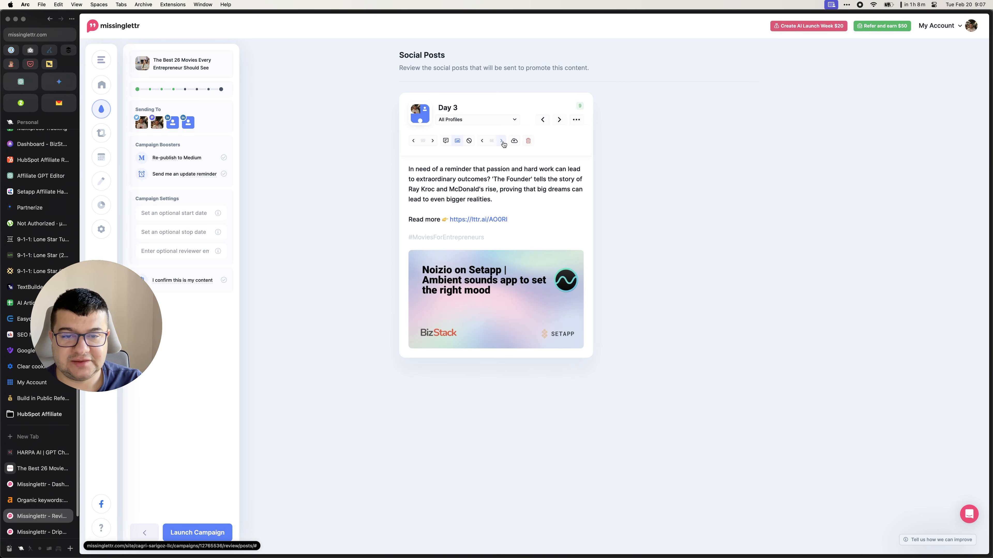
pyautogui.click(502, 141)
pyautogui.click(502, 142)
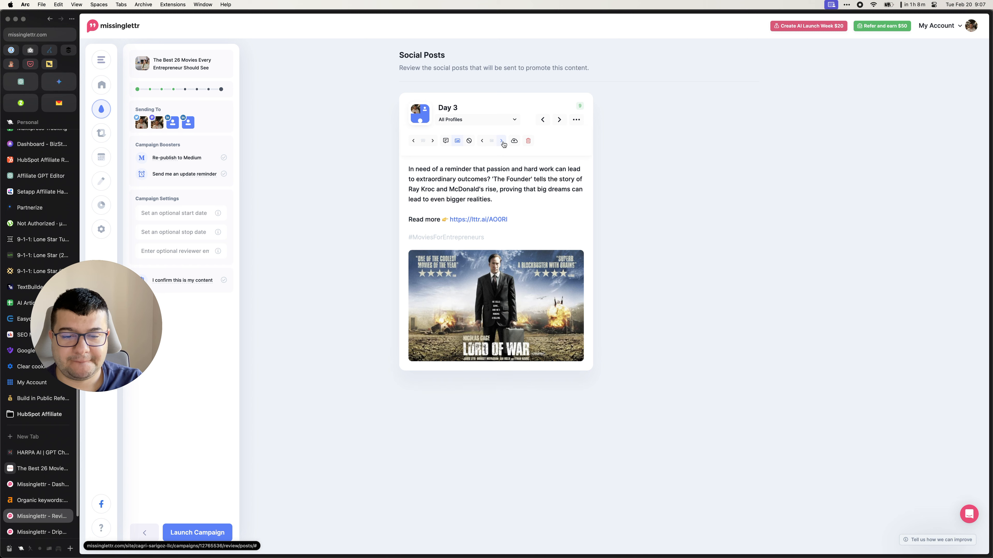
pyautogui.click(502, 142)
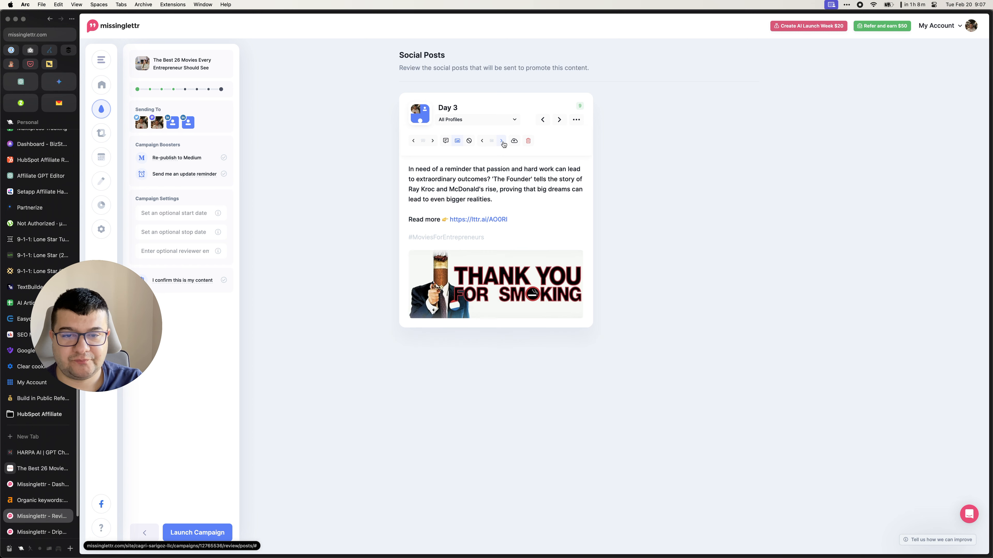
pyautogui.click(502, 142)
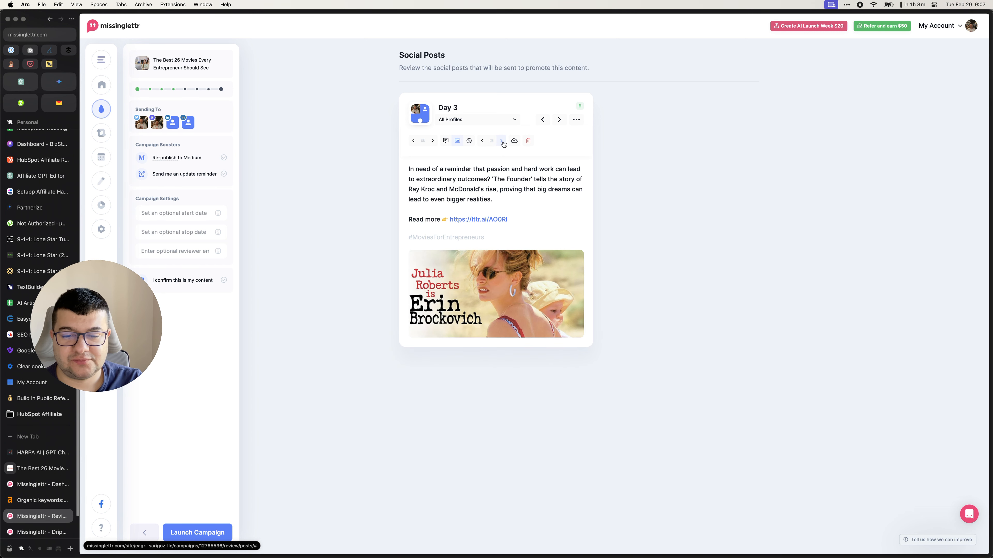
pyautogui.click(502, 142)
pyautogui.click(502, 142)
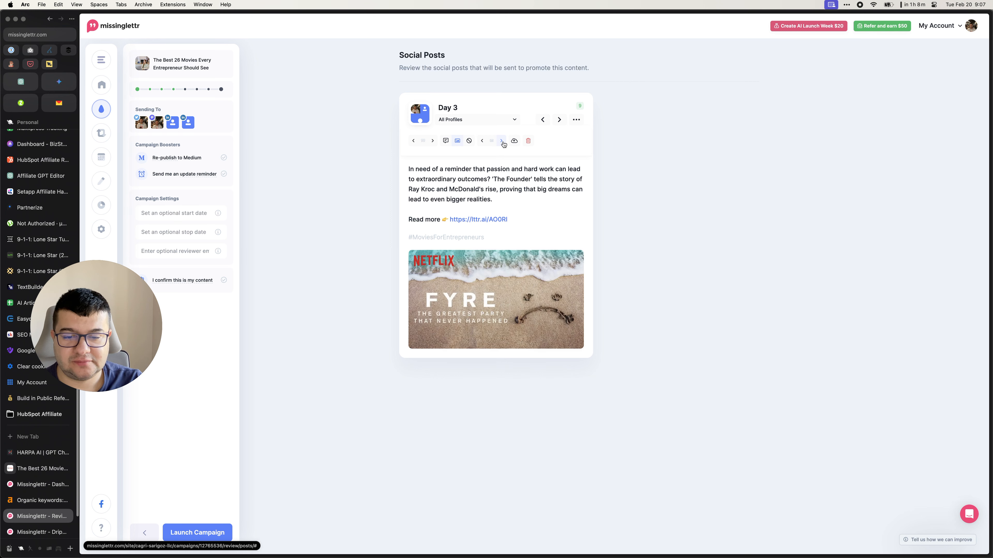
pyautogui.click(502, 142)
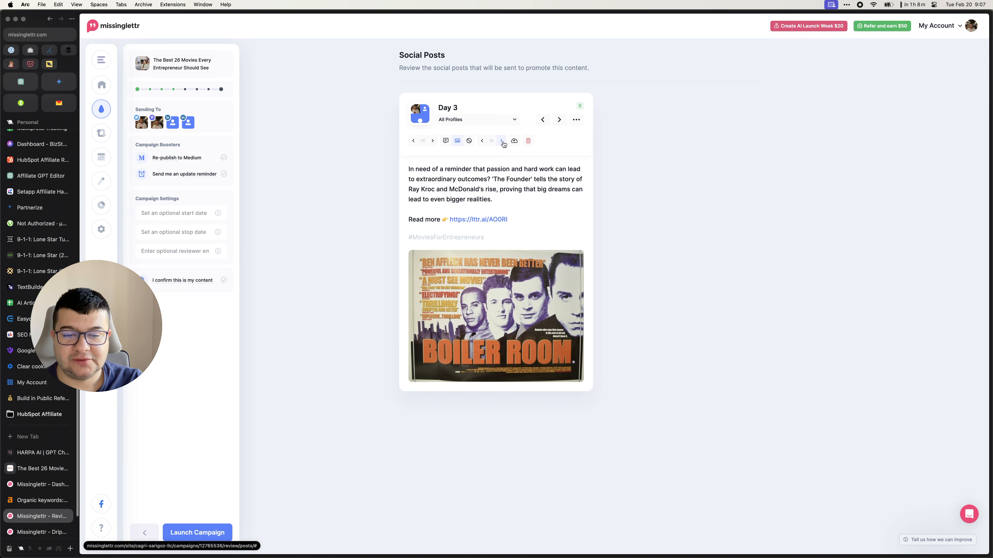
pyautogui.click(502, 142)
pyautogui.click(502, 142)
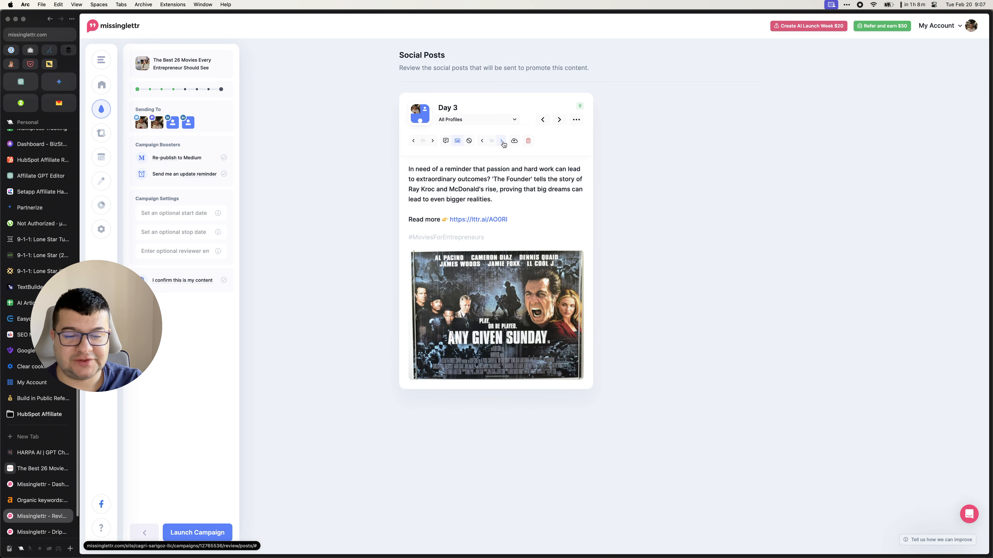
pyautogui.click(502, 142)
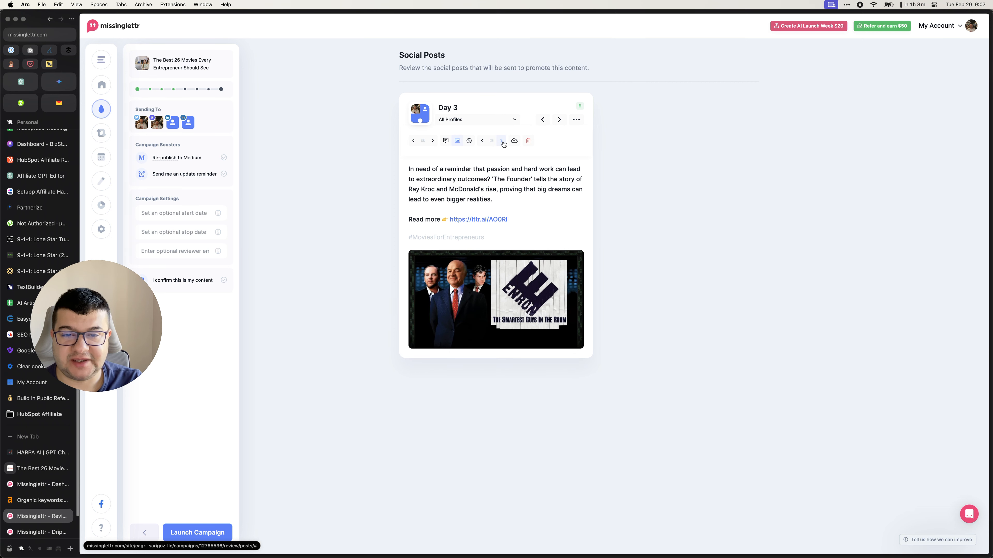
pyautogui.click(502, 141)
pyautogui.click(502, 141)
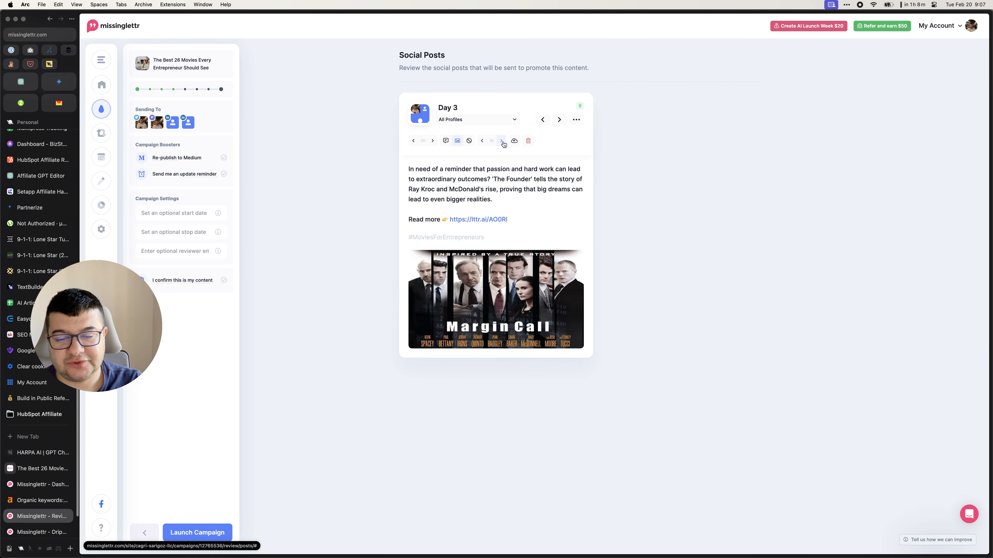
pyautogui.click(502, 142)
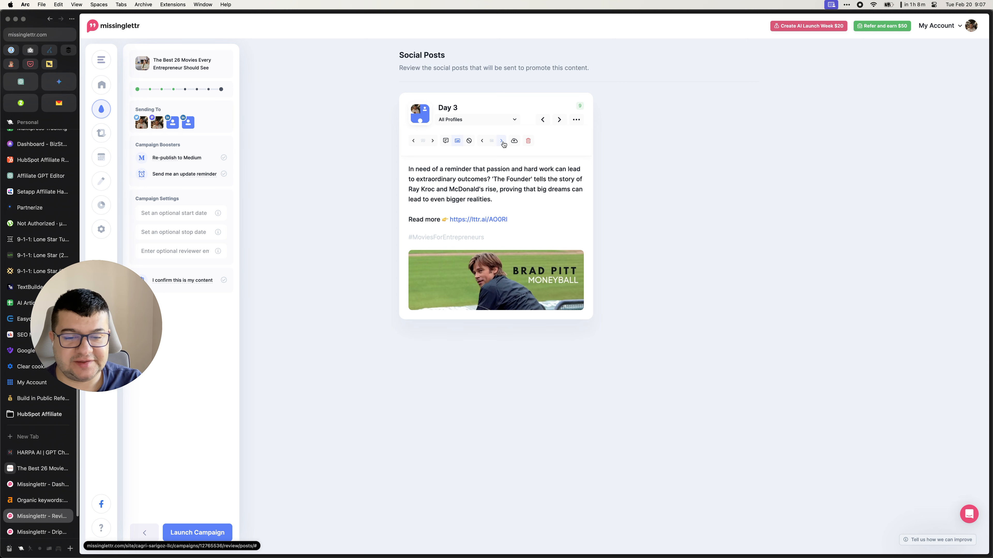
pyautogui.click(502, 142)
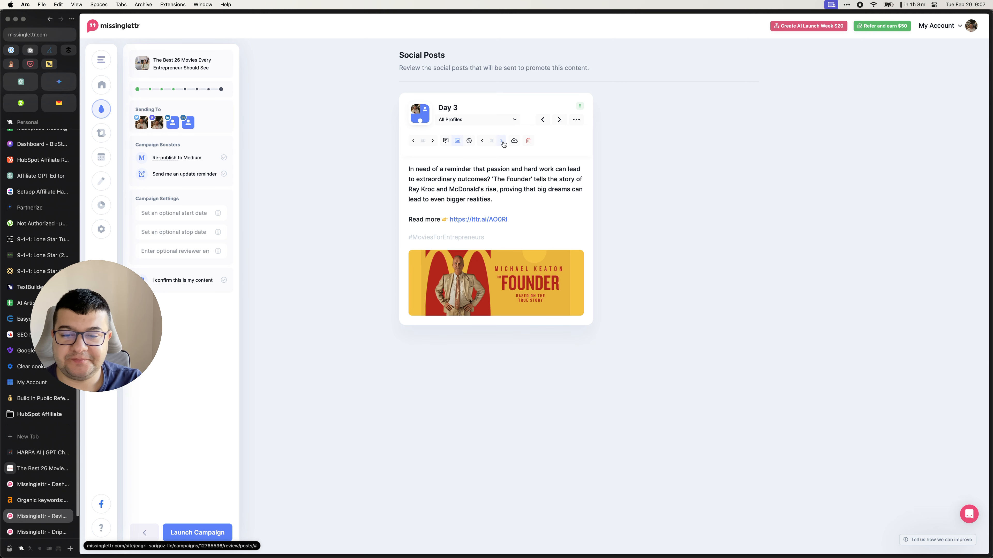
# Go to the Day 10 post and change its custom image to the picture of 'The Big Short'.
pyautogui.click(559, 120)
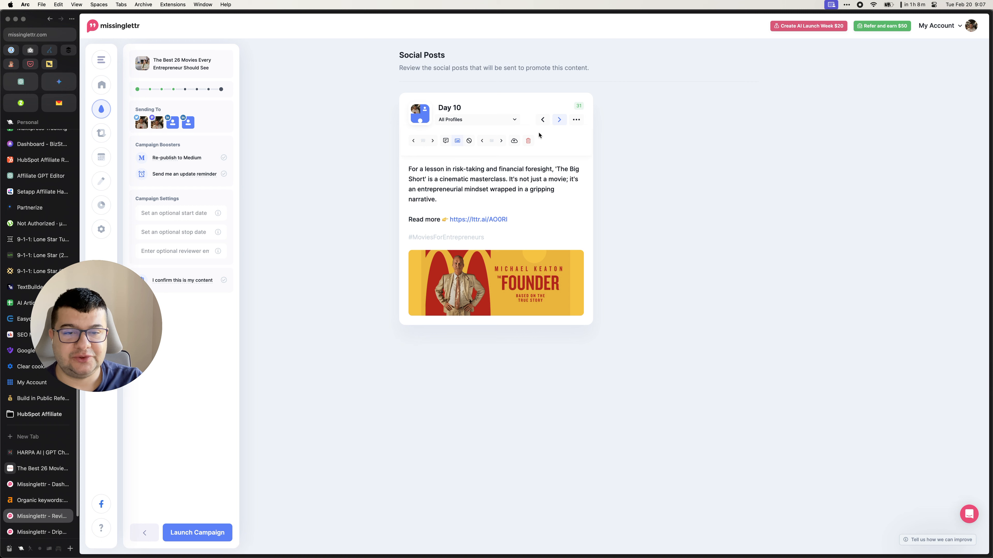
pyautogui.click(504, 143)
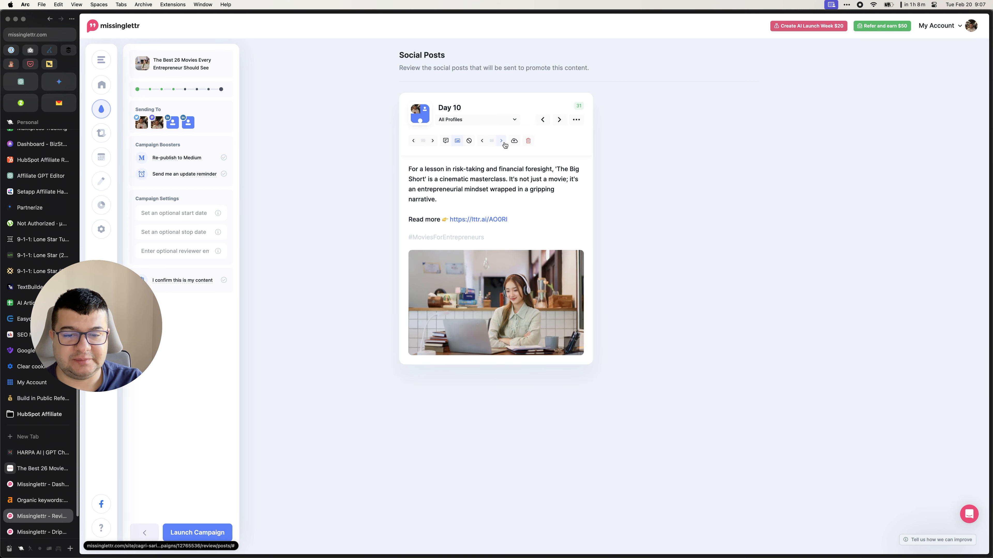
pyautogui.click(504, 144)
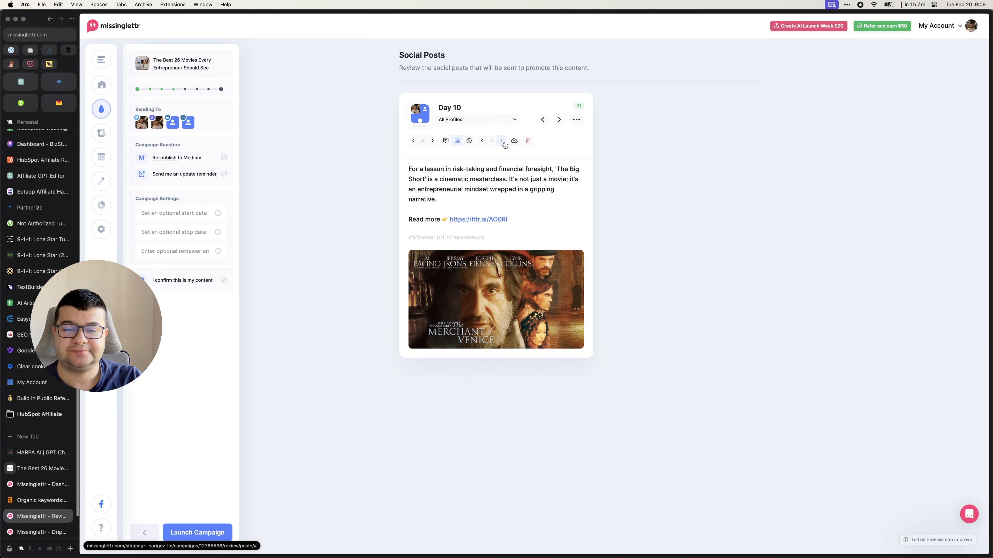
pyautogui.click(504, 144)
pyautogui.click(505, 144)
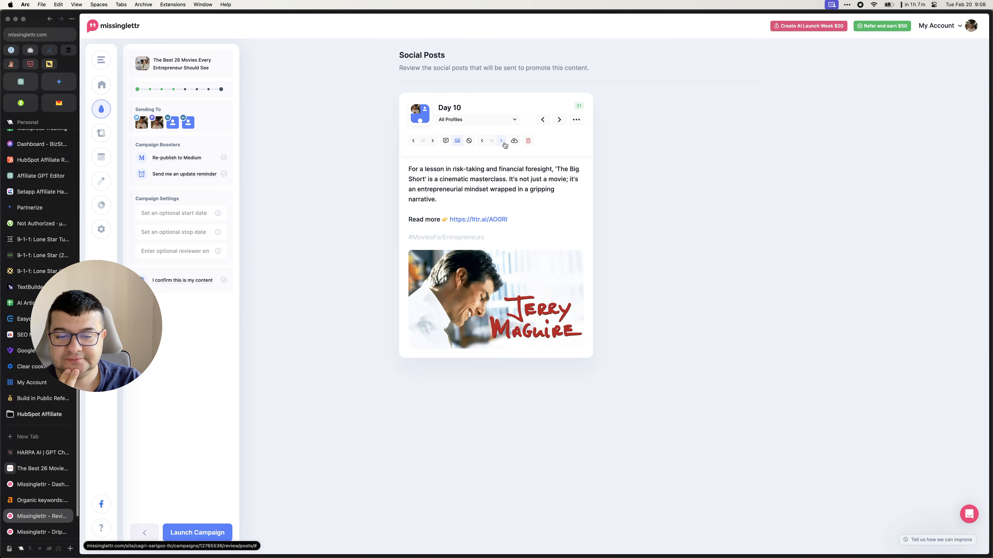
pyautogui.click(505, 144)
pyautogui.click(504, 144)
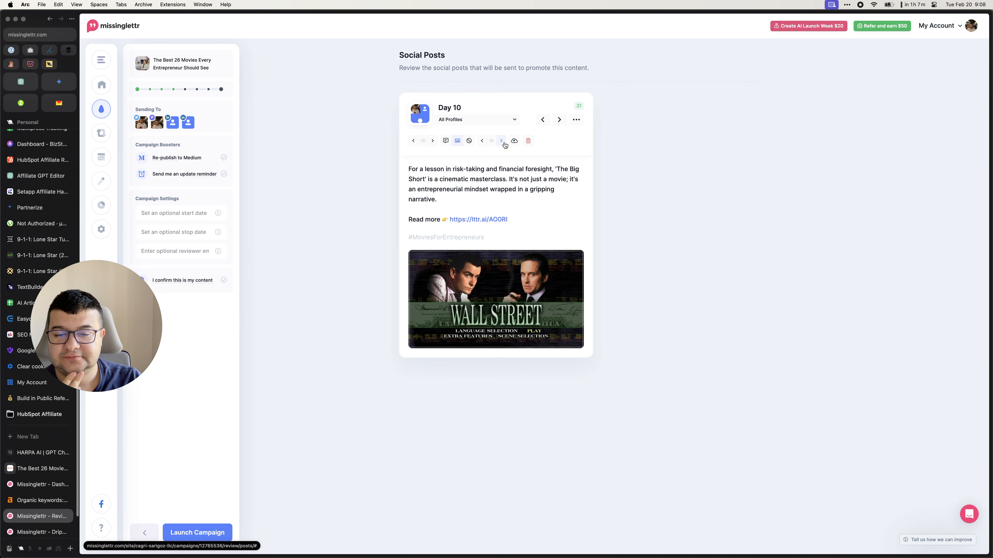
pyautogui.click(504, 144)
pyautogui.click(504, 144)
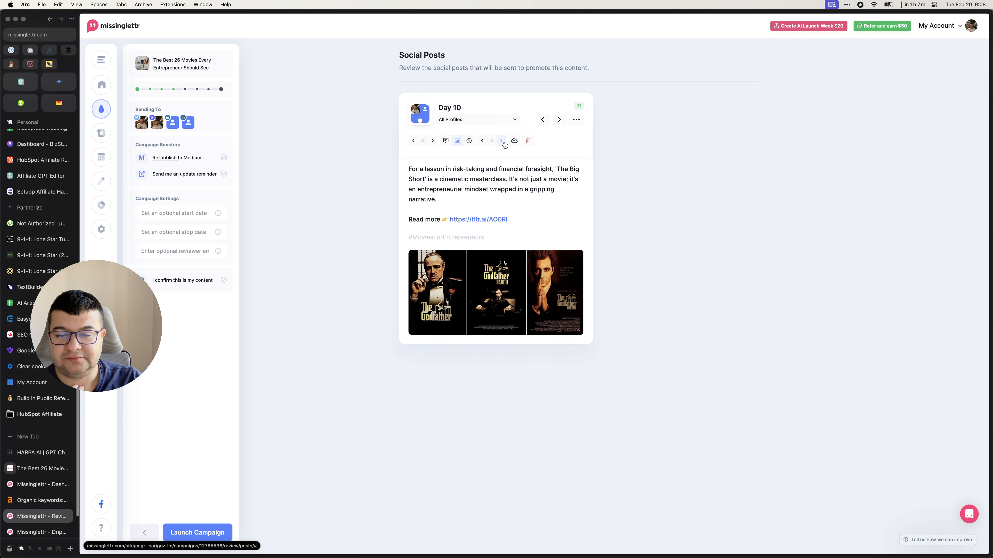
pyautogui.click(504, 144)
pyautogui.click(504, 144)
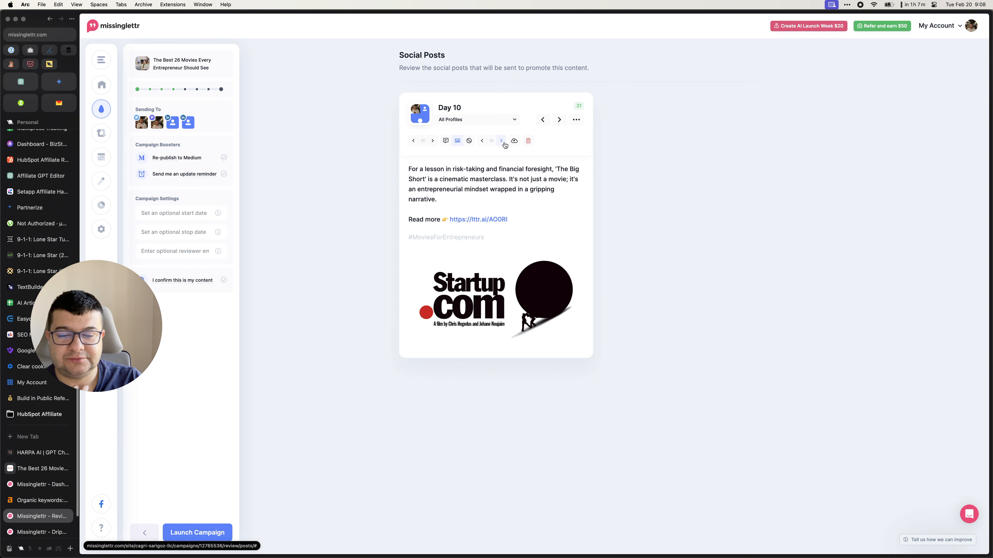
pyautogui.click(504, 144)
pyautogui.click(504, 144)
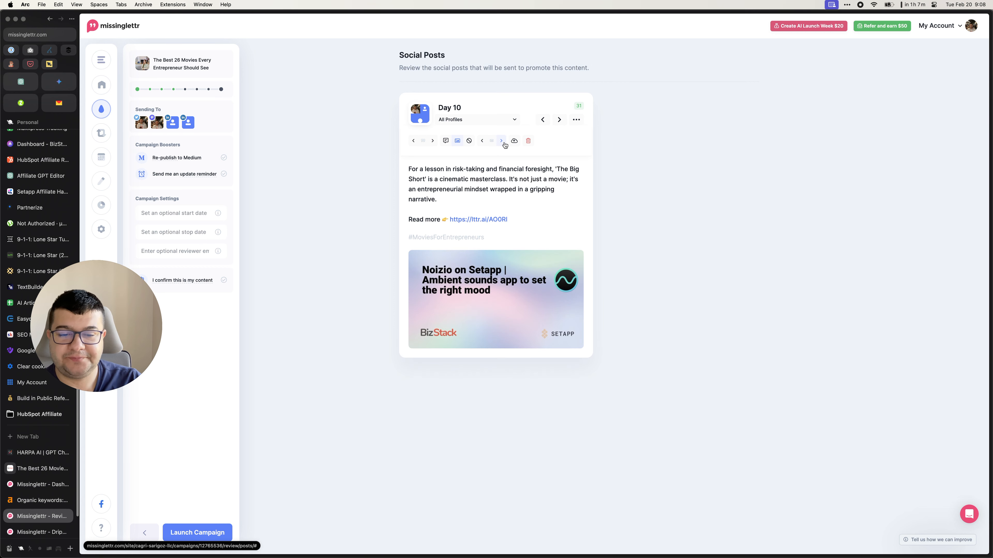
pyautogui.click(504, 144)
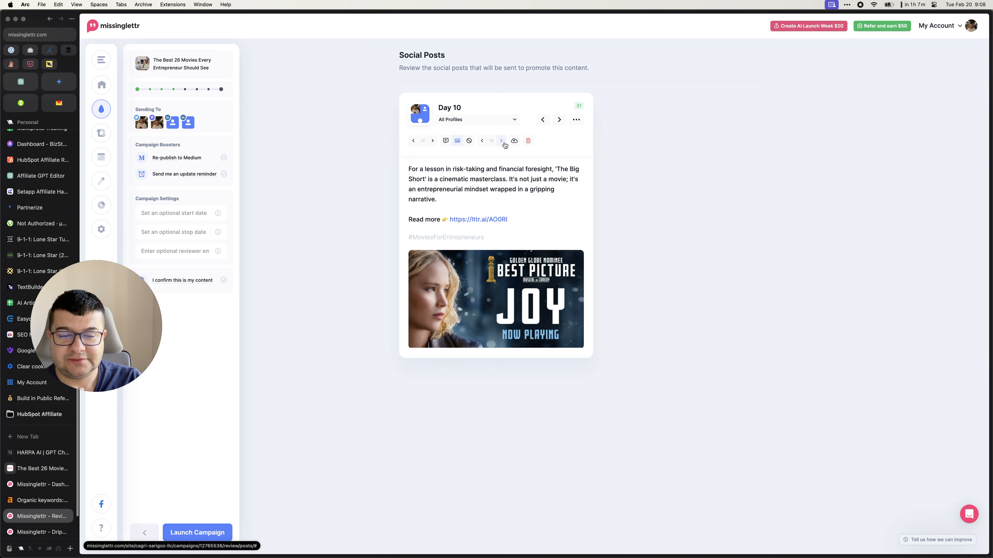
pyautogui.click(504, 144)
pyautogui.click(504, 144)
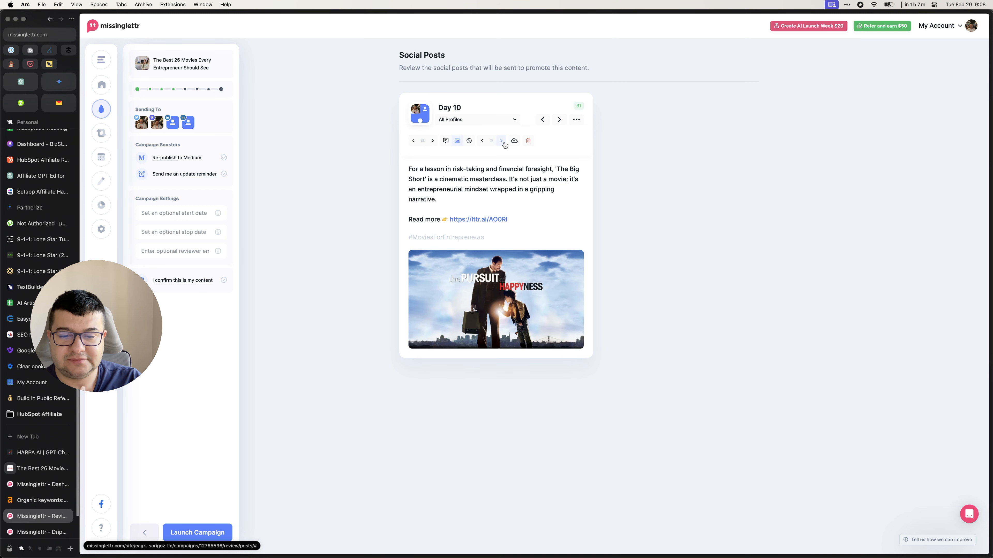
pyautogui.click(504, 144)
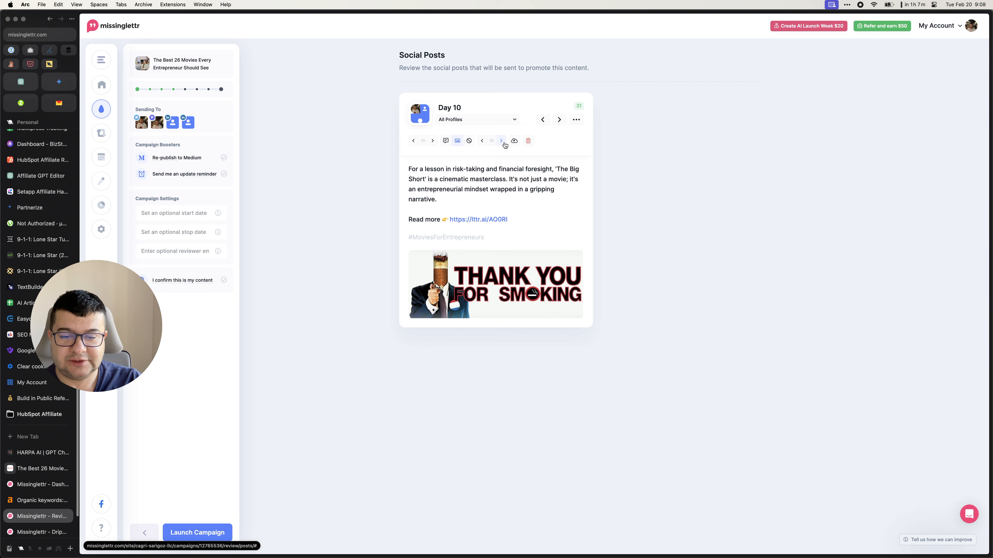
pyautogui.click(504, 144)
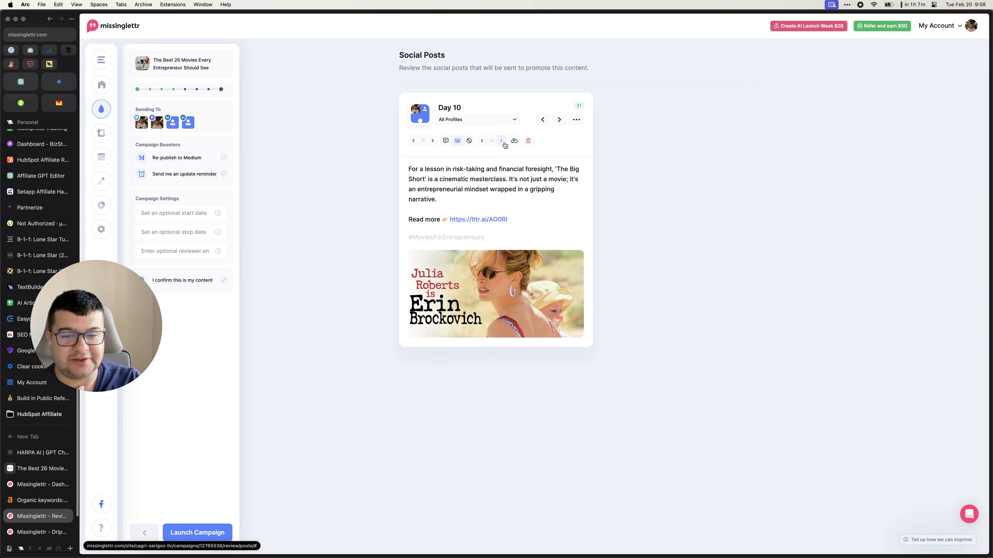
pyautogui.click(504, 144)
pyautogui.click(504, 144)
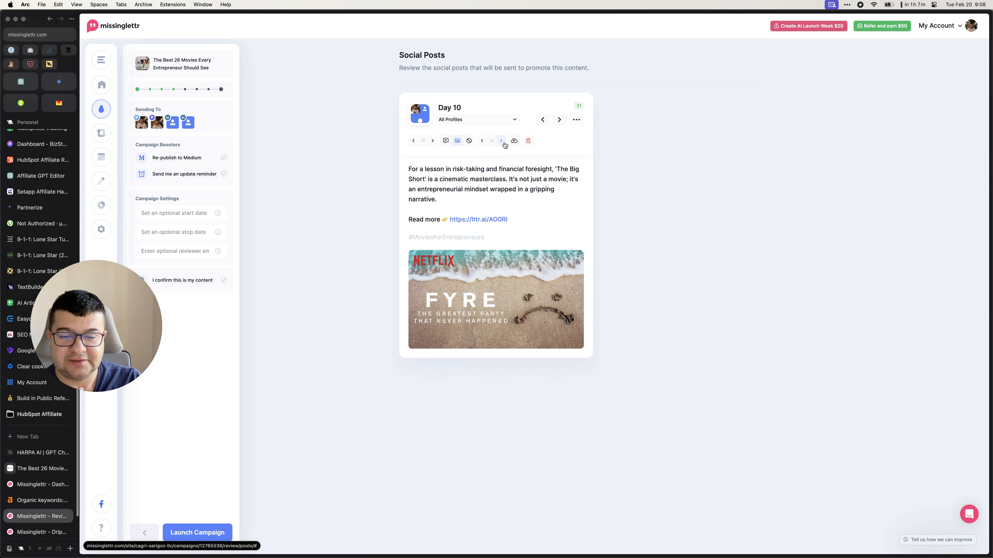
pyautogui.click(505, 144)
pyautogui.click(505, 144)
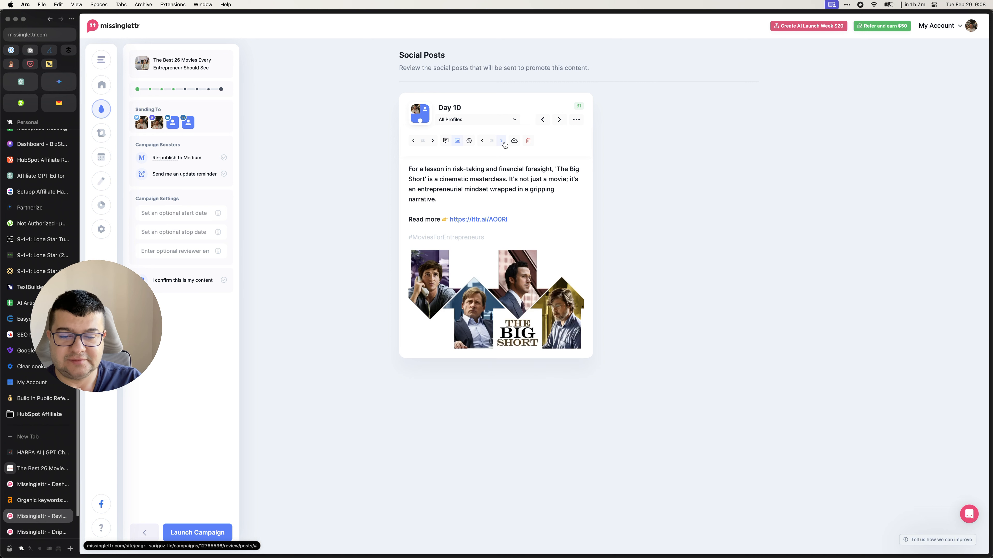
# Go to the Day 32 post, switch it to custom images, and choose the picture of 'The Usual Suspects'.
pyautogui.click(559, 119)
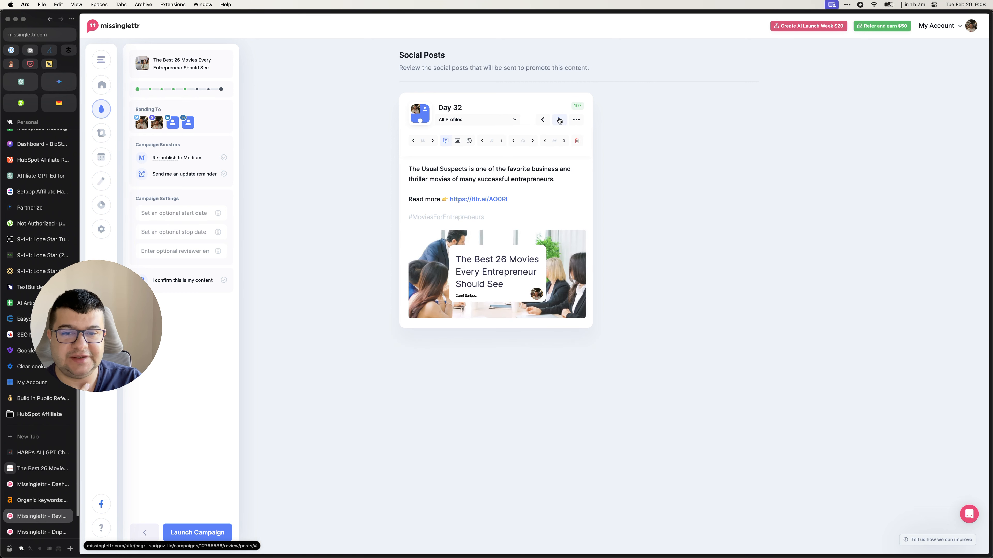
pyautogui.click(501, 142)
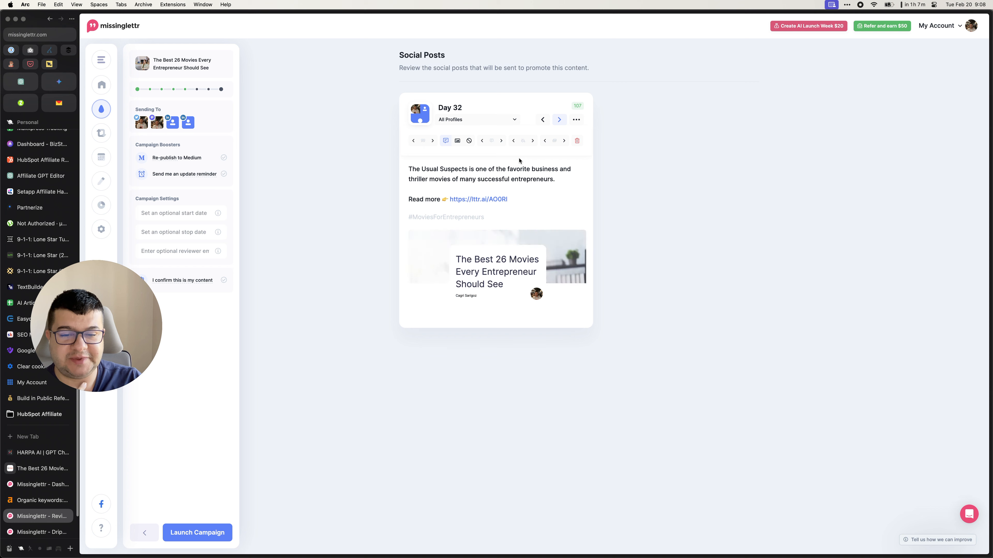
pyautogui.click(457, 141)
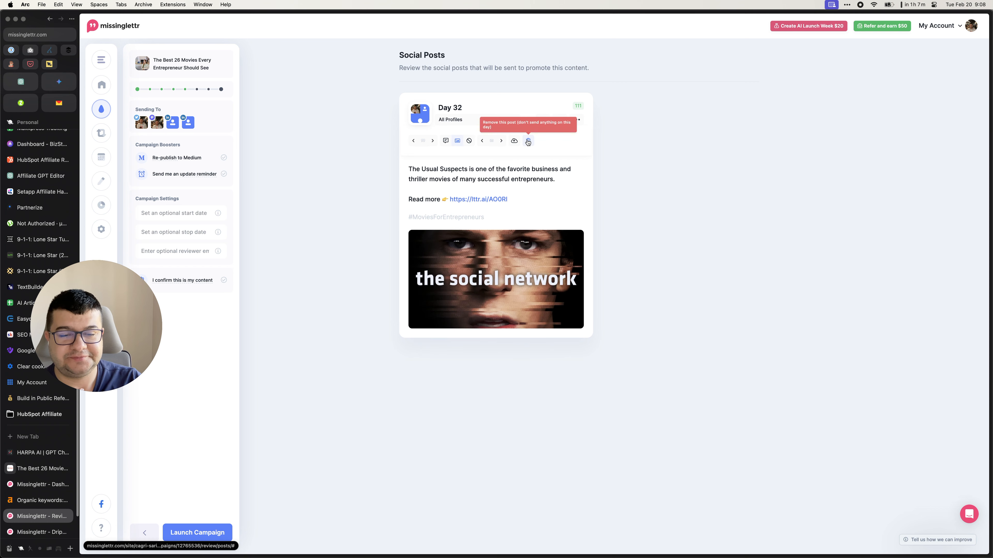
pyautogui.click(503, 142)
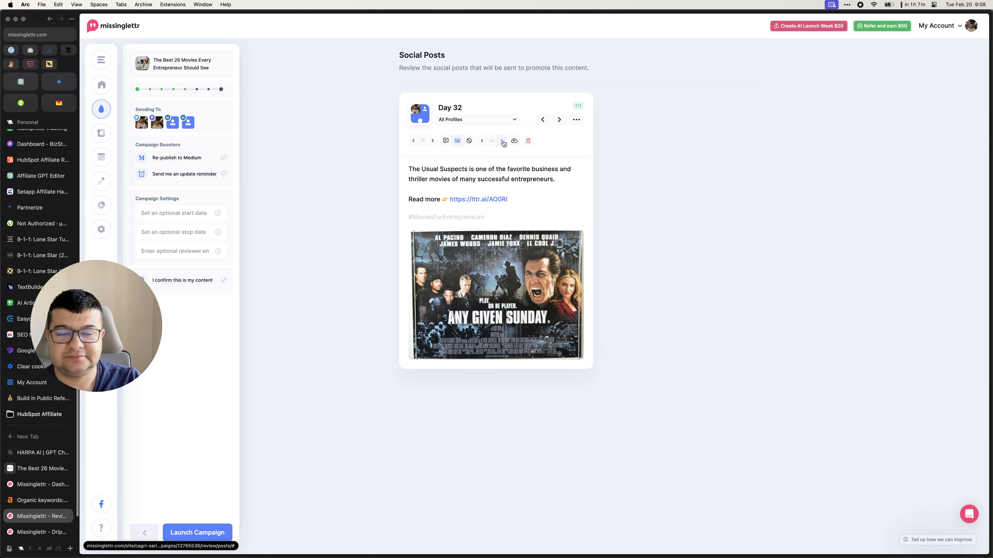
pyautogui.click(502, 142)
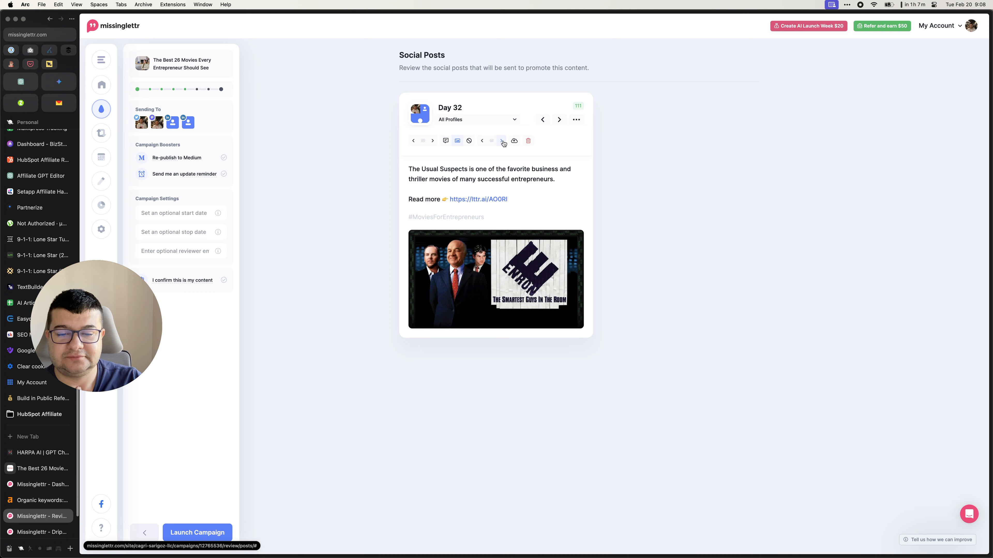
pyautogui.click(502, 142)
pyautogui.click(502, 142)
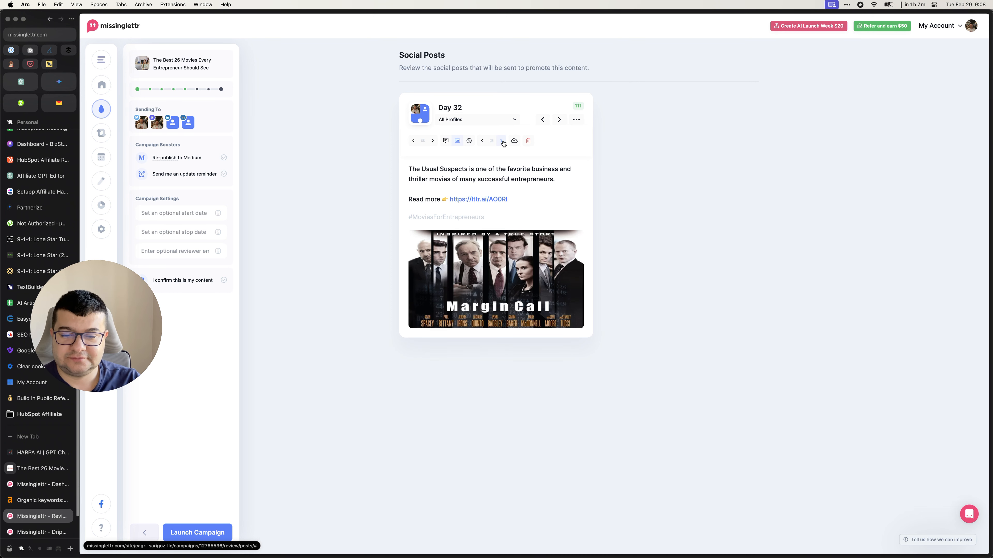
pyautogui.click(503, 142)
pyautogui.click(502, 142)
pyautogui.click(503, 142)
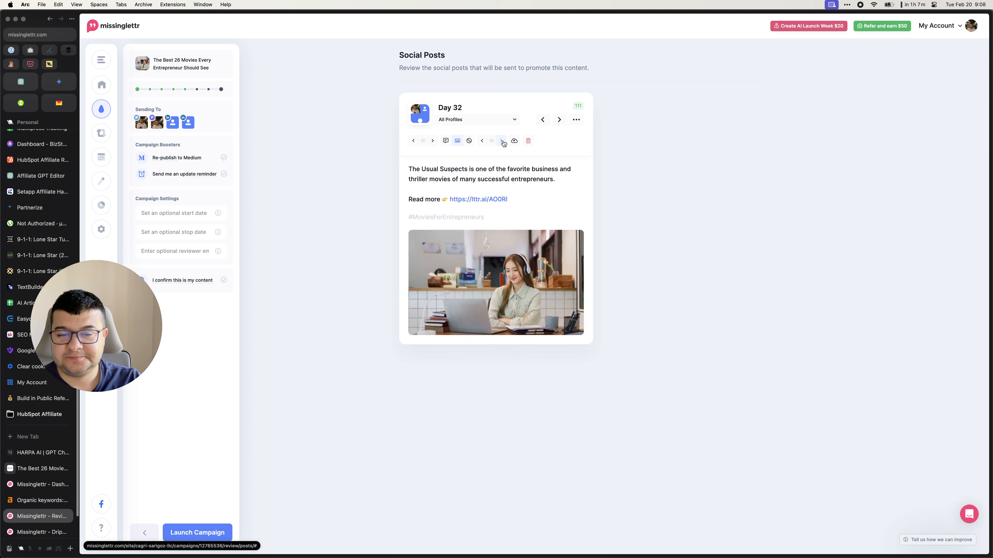
pyautogui.click(503, 142)
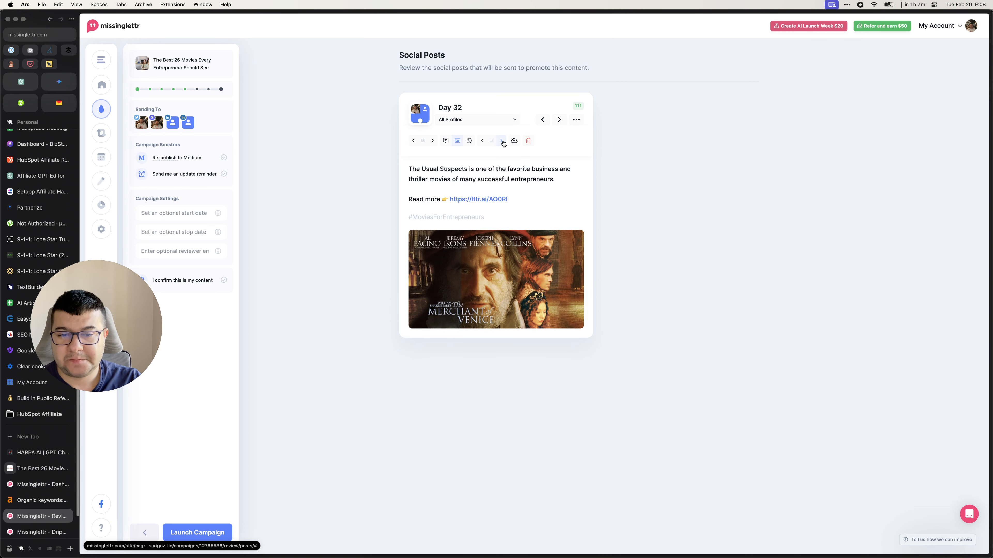
pyautogui.click(503, 142)
pyautogui.click(503, 142)
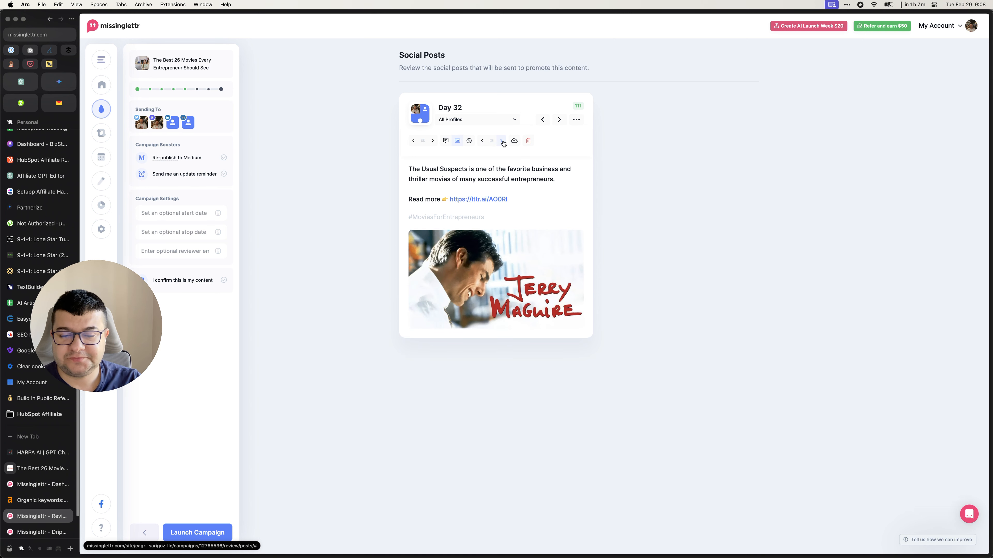
pyautogui.click(503, 142)
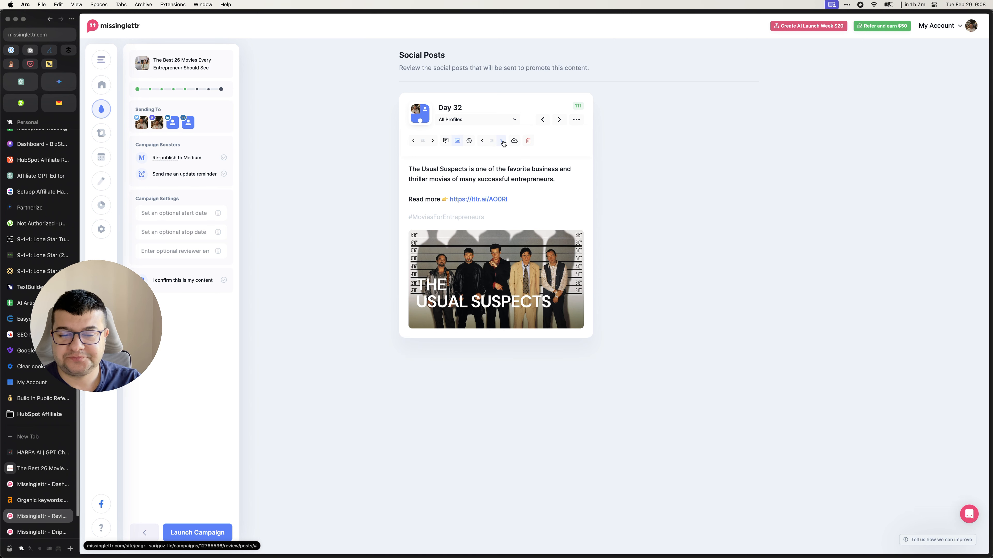
# Switch the Day 73 and Day 124 posts to custom images.
pyautogui.click(559, 119)
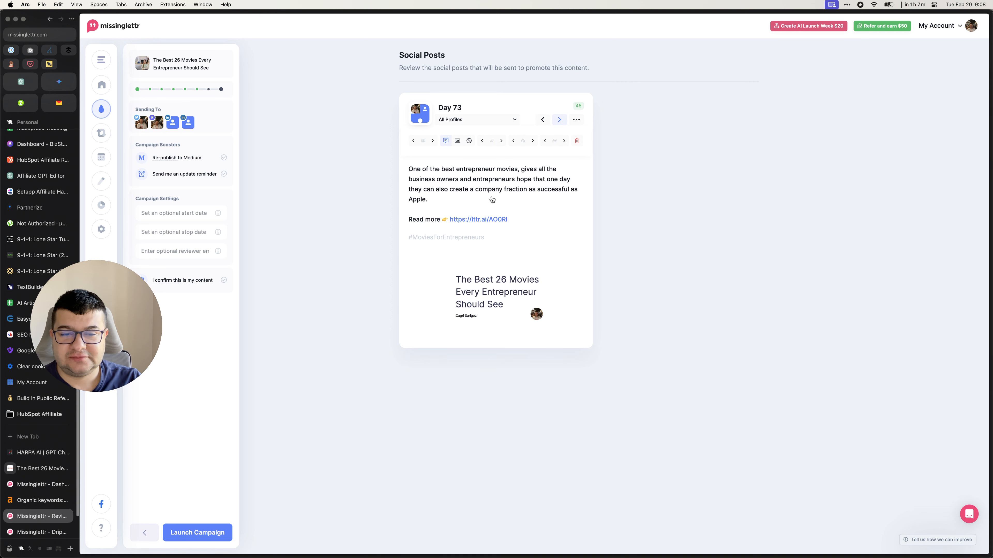
pyautogui.click(534, 142)
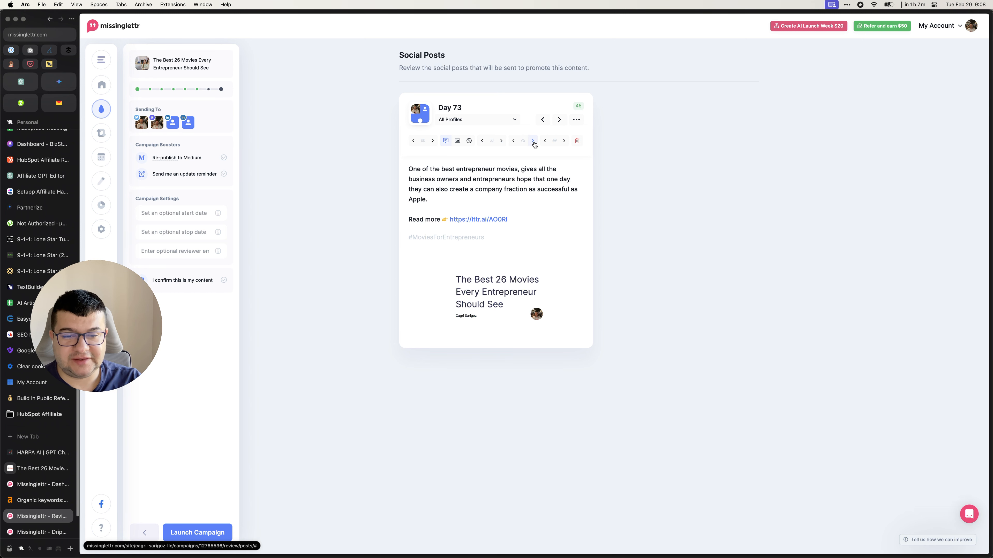
pyautogui.click(458, 141)
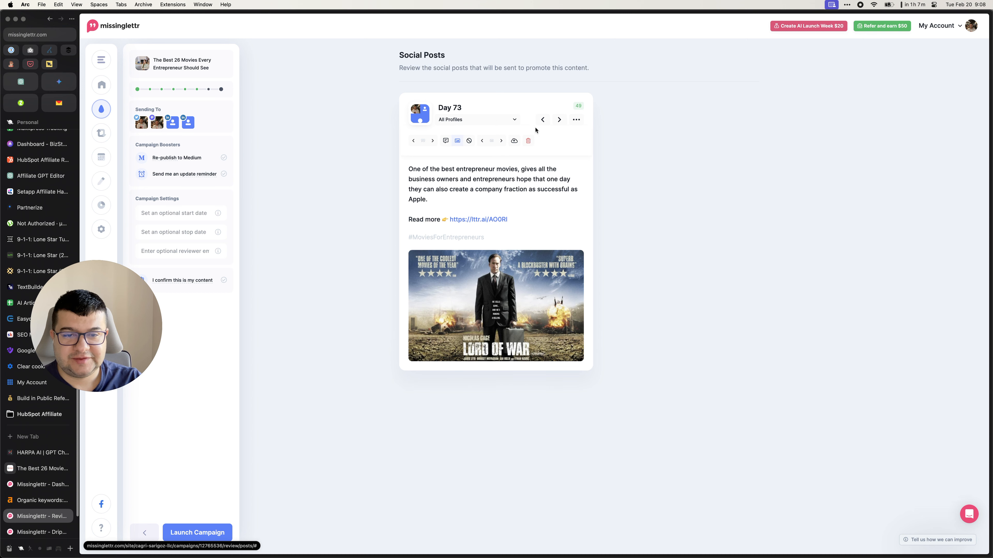
pyautogui.click(559, 120)
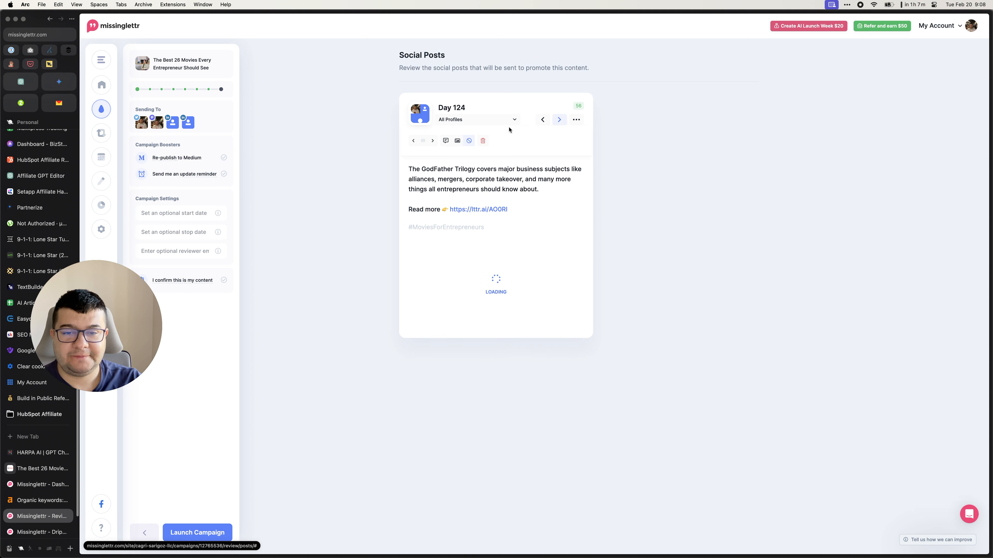
pyautogui.click(458, 141)
# Return to the Day 73 post and change its custom image to the 'Steve Jobs: The Man in the Machine' picture.
pyautogui.click(542, 119)
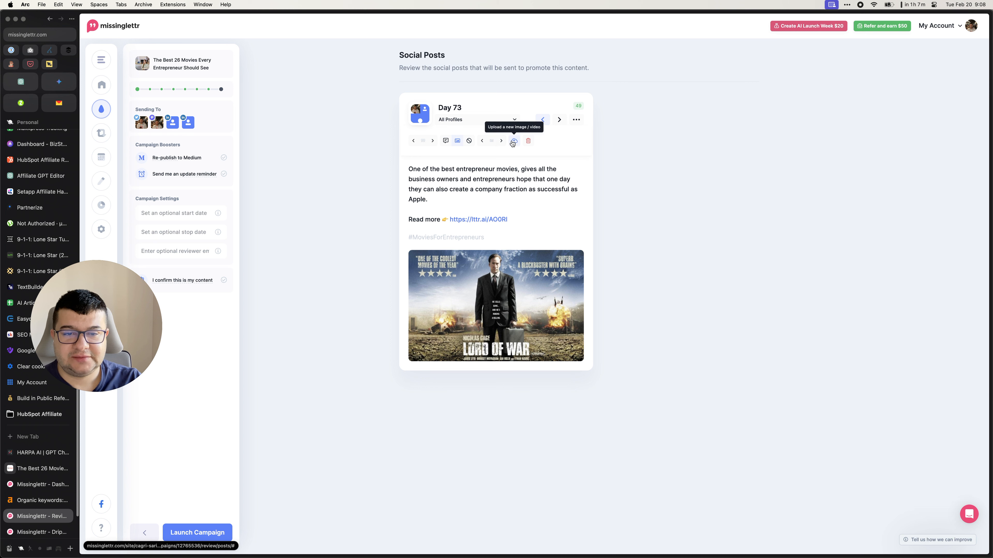
pyautogui.click(501, 141)
pyautogui.click(502, 142)
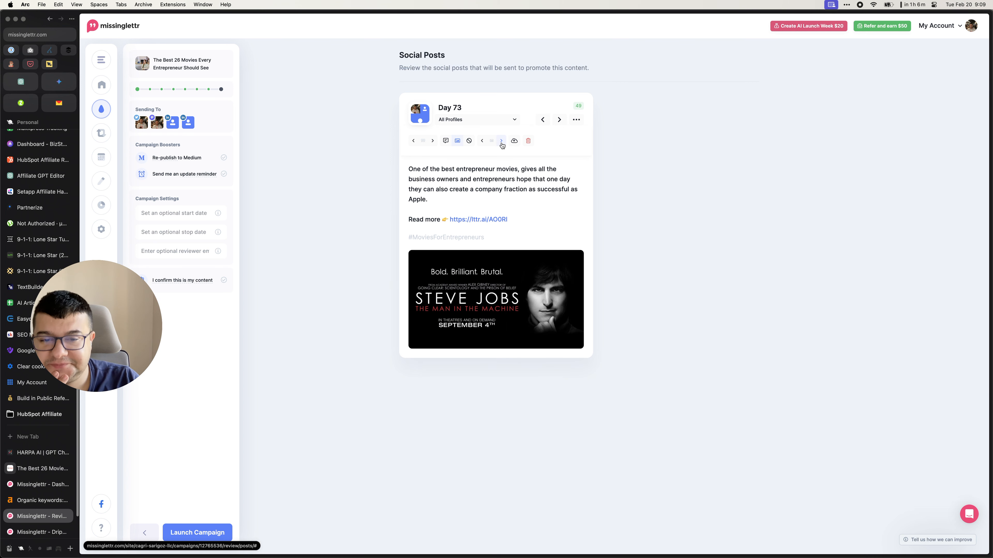
# Go to the Day 124 post, change its custom image to the Godfather trilogy posters, and page on through the Day 180 post.
pyautogui.click(560, 119)
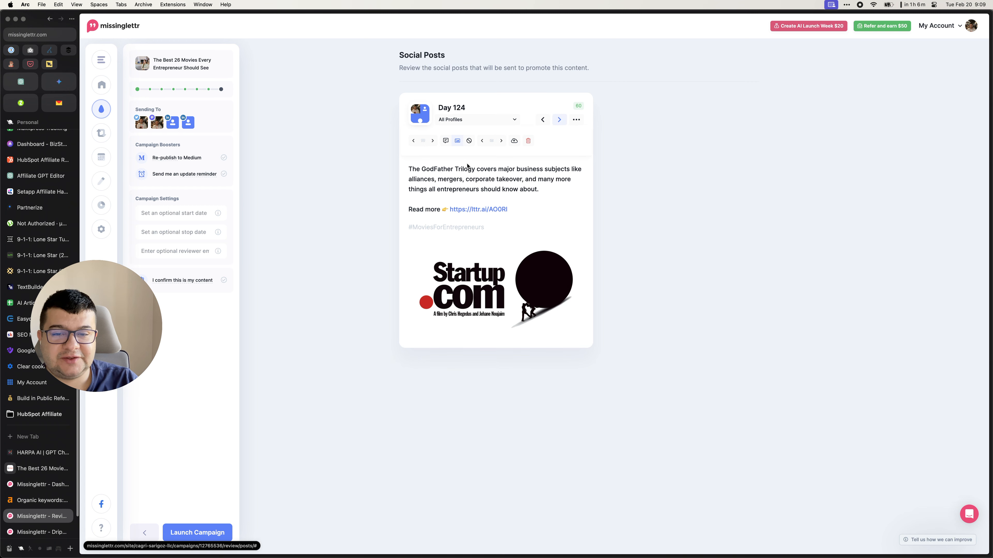
pyautogui.click(502, 141)
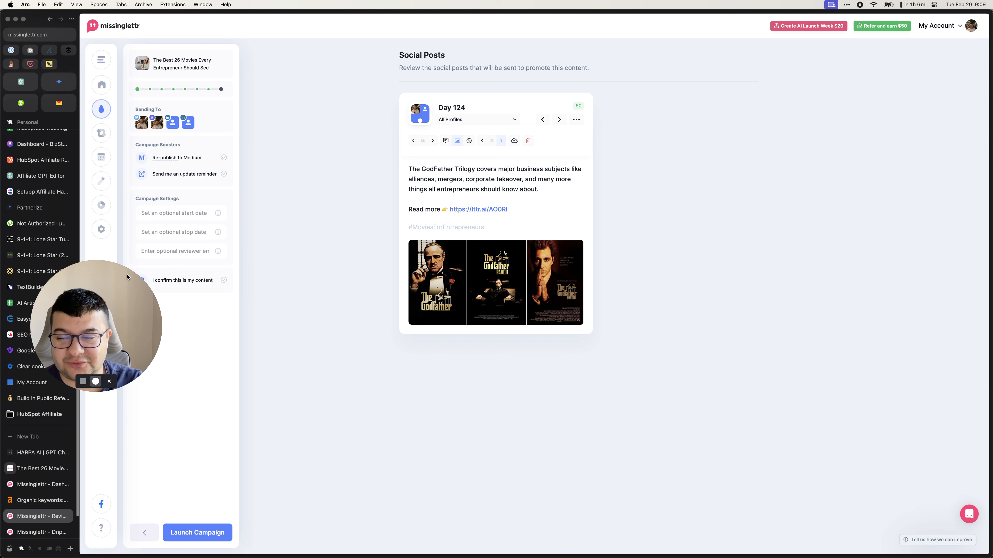
pyautogui.moveTo(126, 280); pyautogui.dragTo(850, 213)
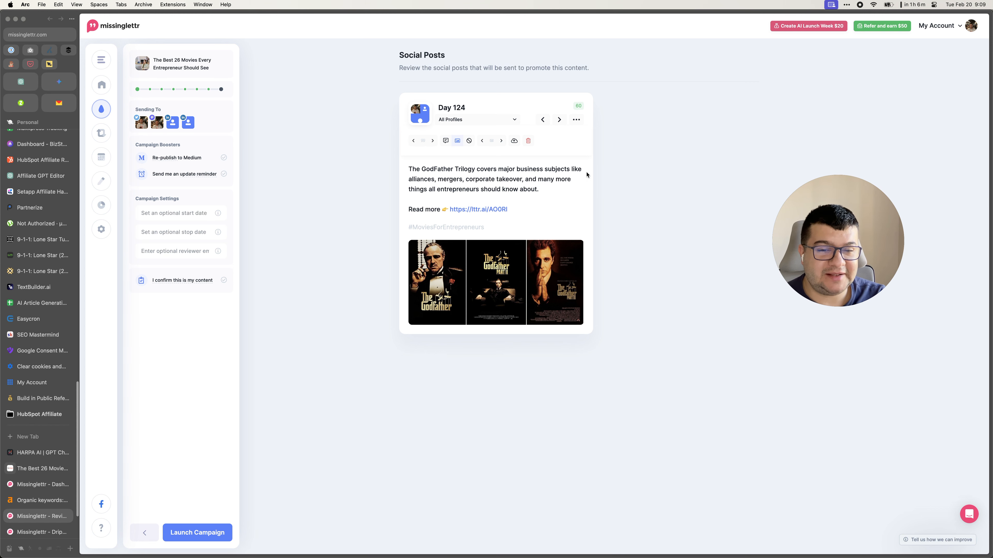
pyautogui.click(559, 121)
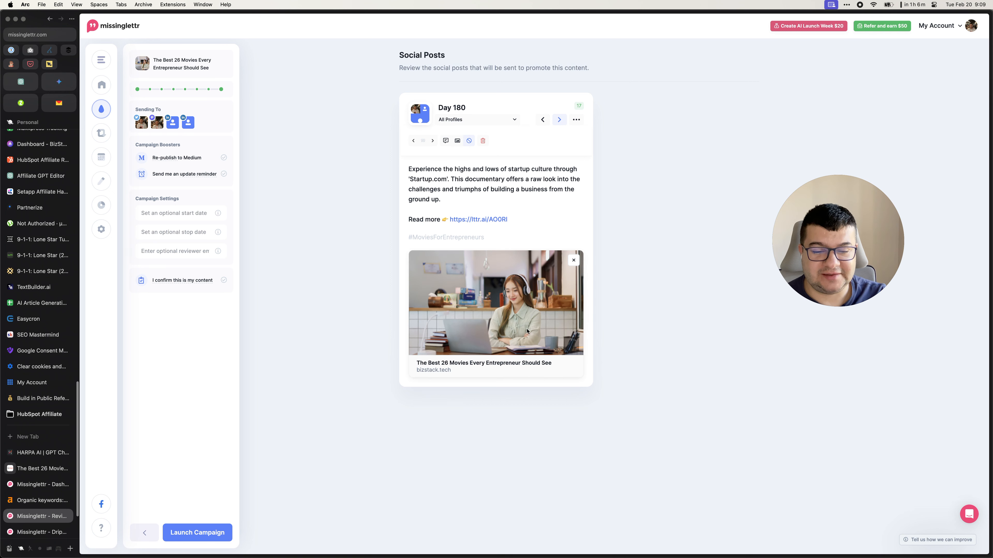
pyautogui.click(557, 120)
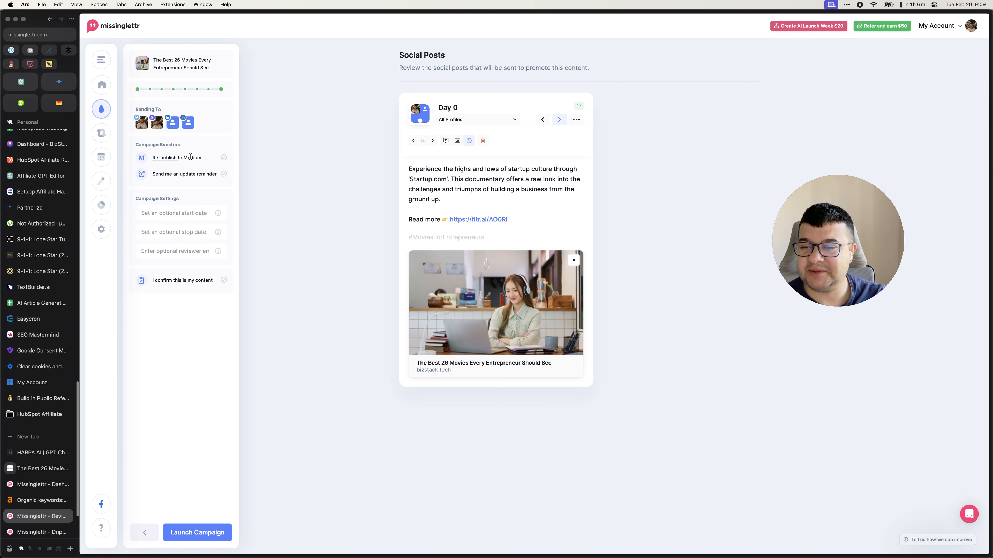
# Read the explanation of update reminders, close it, and turn on the campaign's update reminder.
pyautogui.click(206, 174)
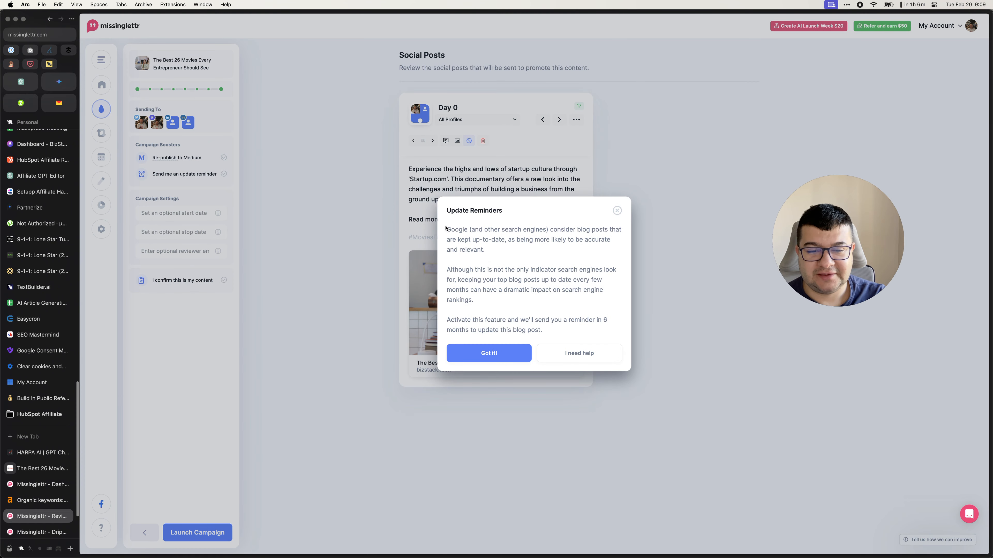
pyautogui.moveTo(446, 229)
pyautogui.mouseDown()
pyautogui.moveTo(606, 291)
pyautogui.moveTo(578, 330)
pyautogui.moveTo(450, 307)
pyautogui.moveTo(455, 231)
pyautogui.moveTo(446, 229)
pyautogui.mouseUp()
pyautogui.click(591, 332)
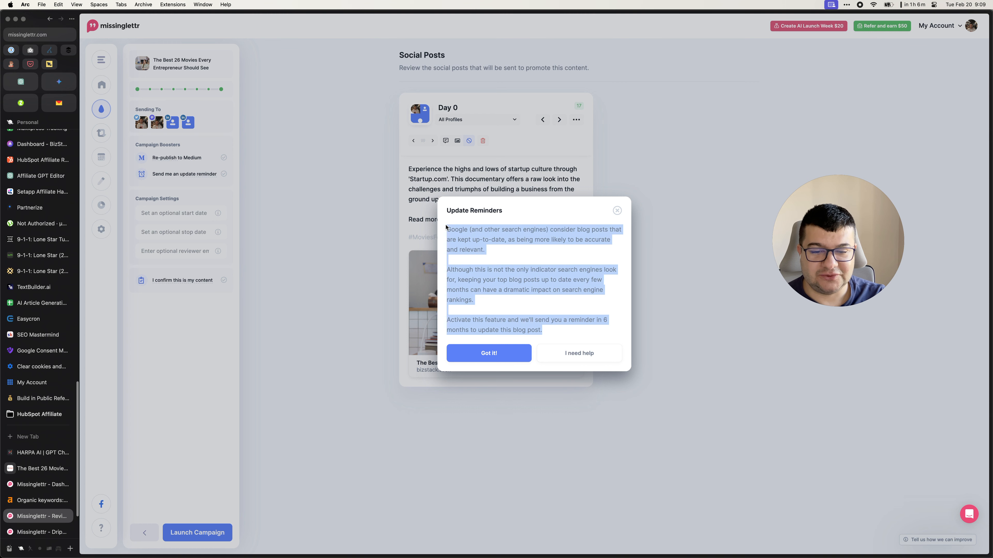
pyautogui.click(533, 240)
pyautogui.tripleClick(490, 289)
pyautogui.click(563, 237)
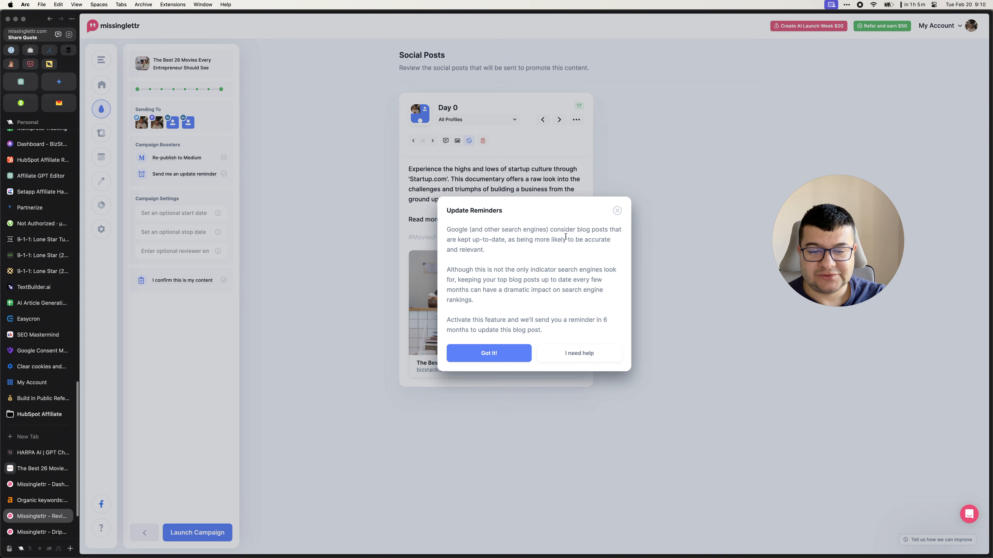
pyautogui.click(617, 211)
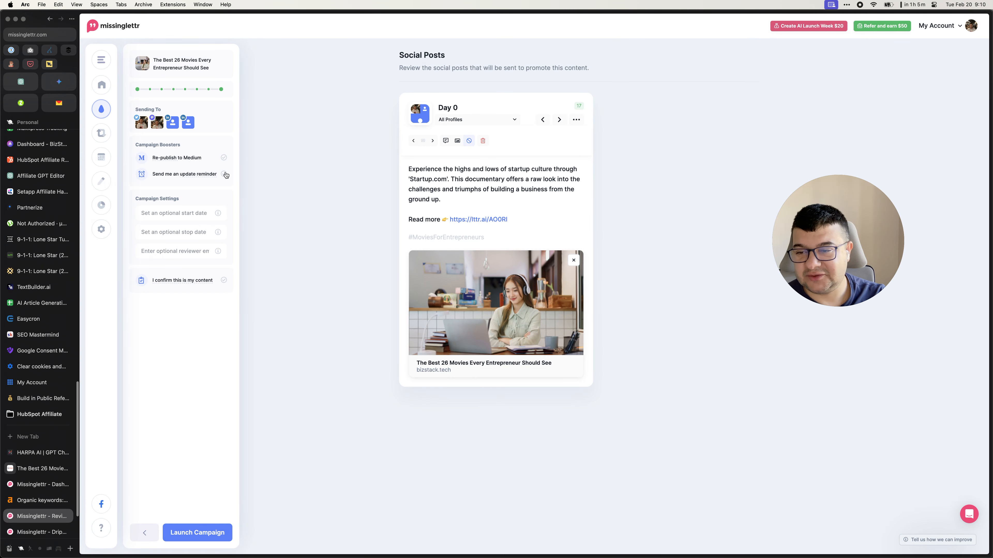
pyautogui.click(224, 174)
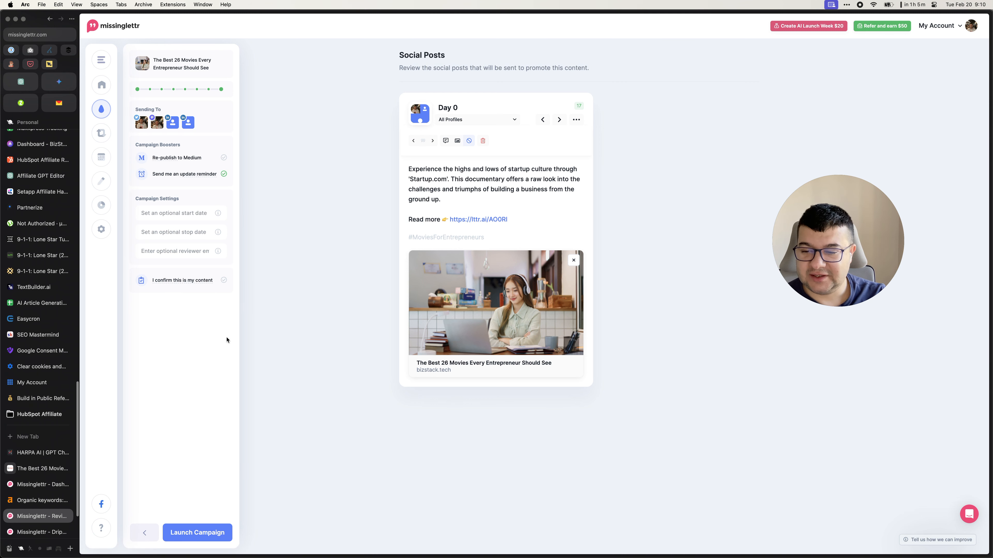
# Confirm that the content is your own and launch the campaign.
pyautogui.click(223, 280)
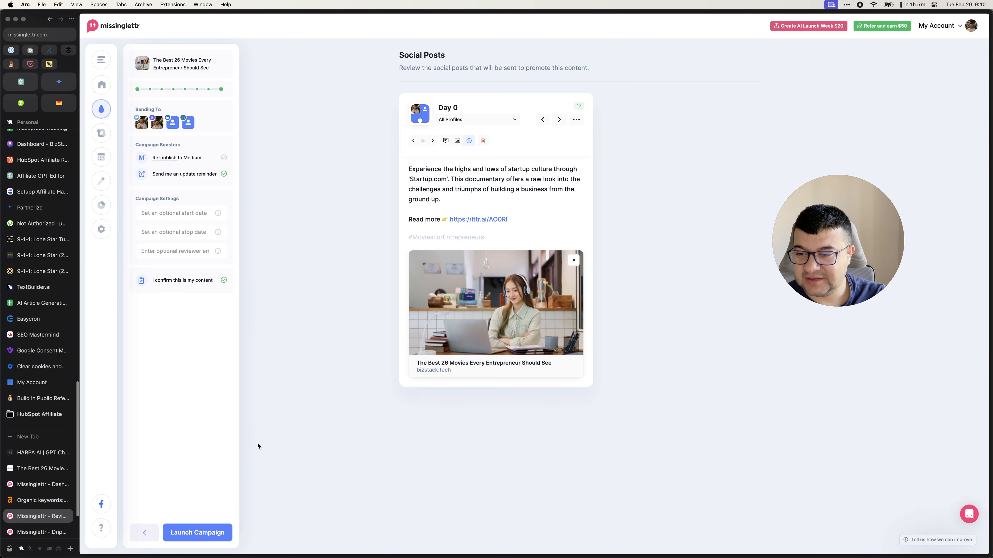
pyautogui.click(218, 530)
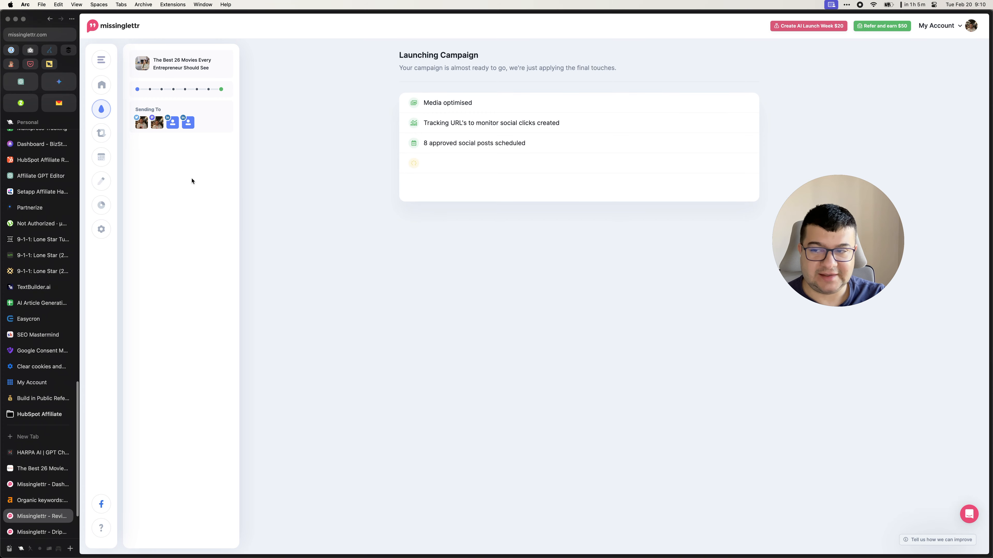
# Return to the drip campaigns overview, and open the curated content's Discover list to look over the suggested articles.
pyautogui.moveTo(104, 133)
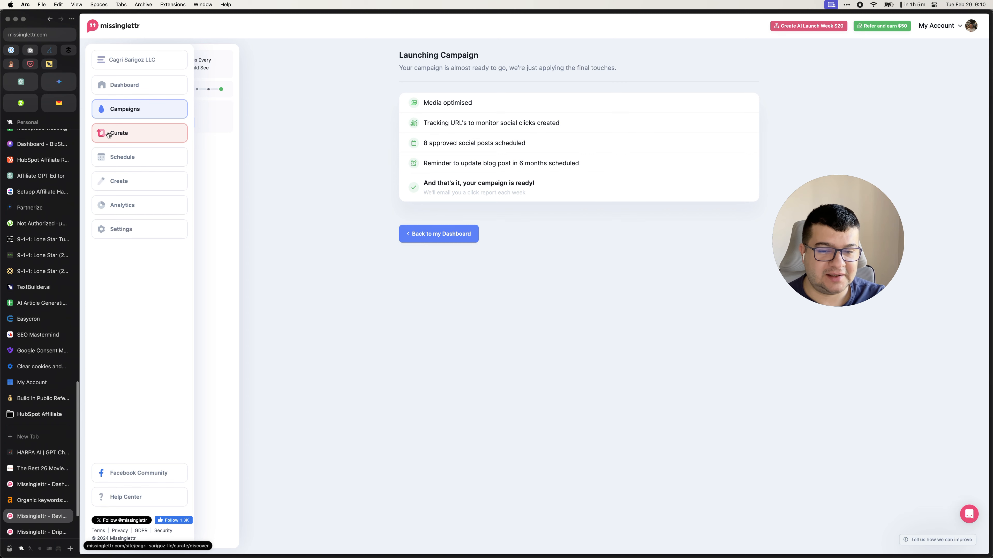
pyautogui.click(415, 233)
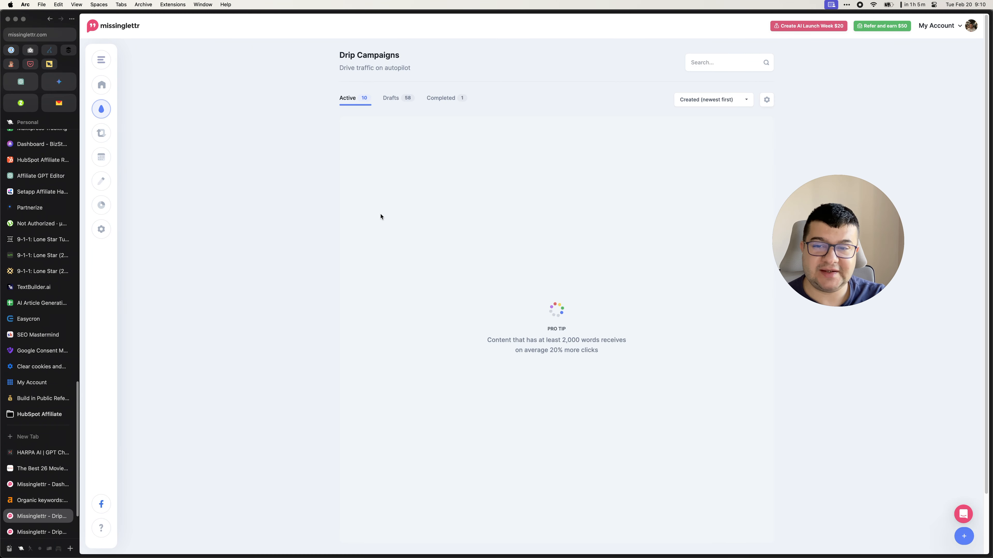
pyautogui.click(104, 137)
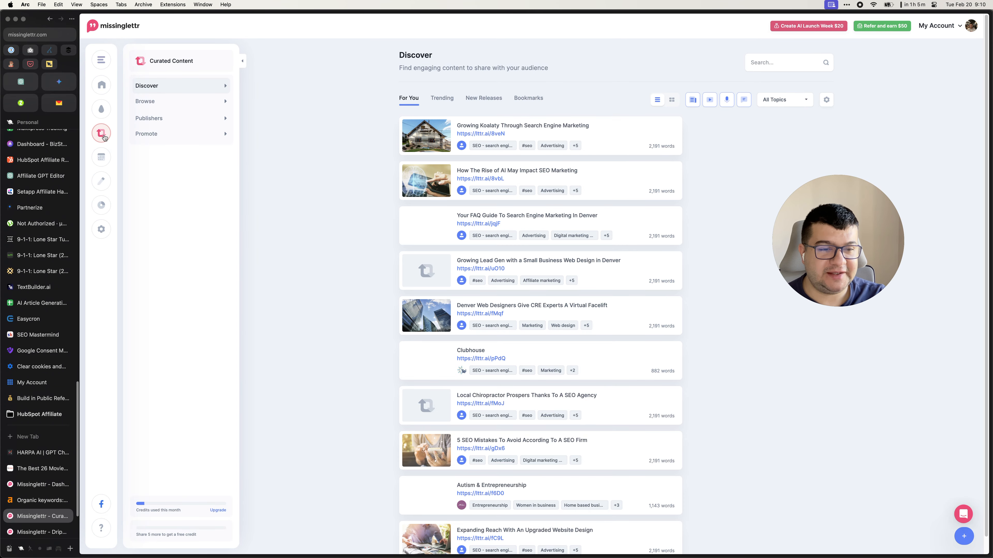
pyautogui.moveTo(815, 204); pyautogui.dragTo(137, 227)
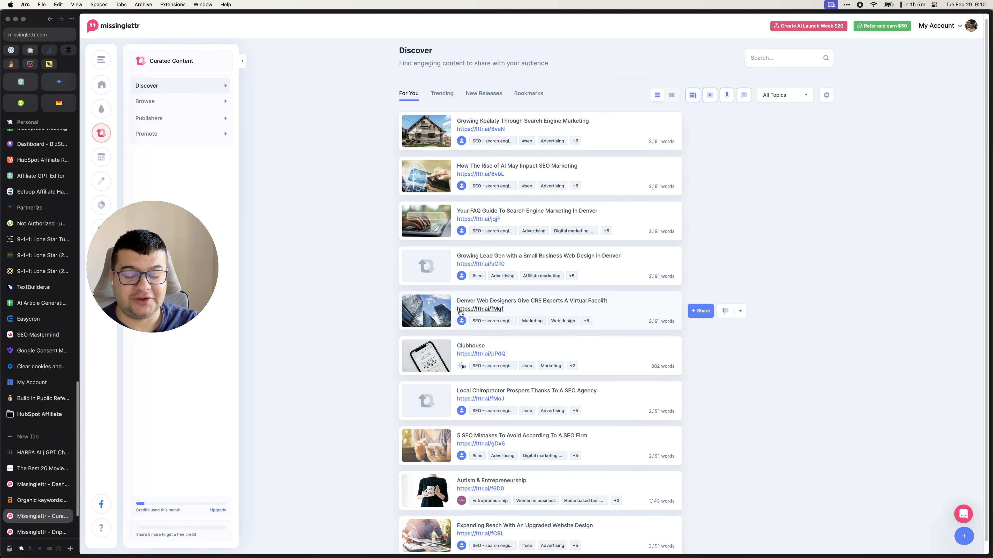
pyautogui.scroll(-1, 510, 297)
pyautogui.scroll(1, 685, 387)
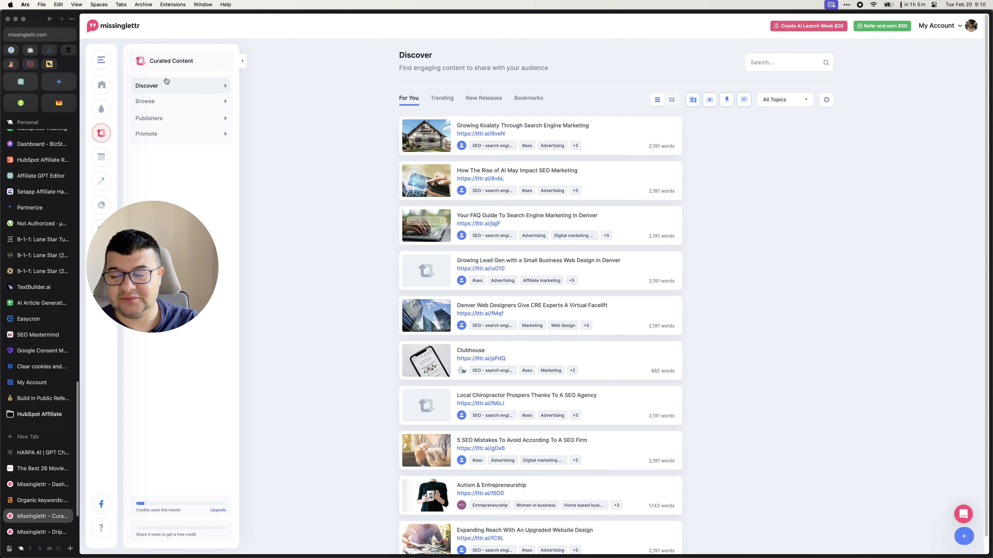
# Open the Promote section of the curated content and look through the active promoted posts.
pyautogui.click(158, 133)
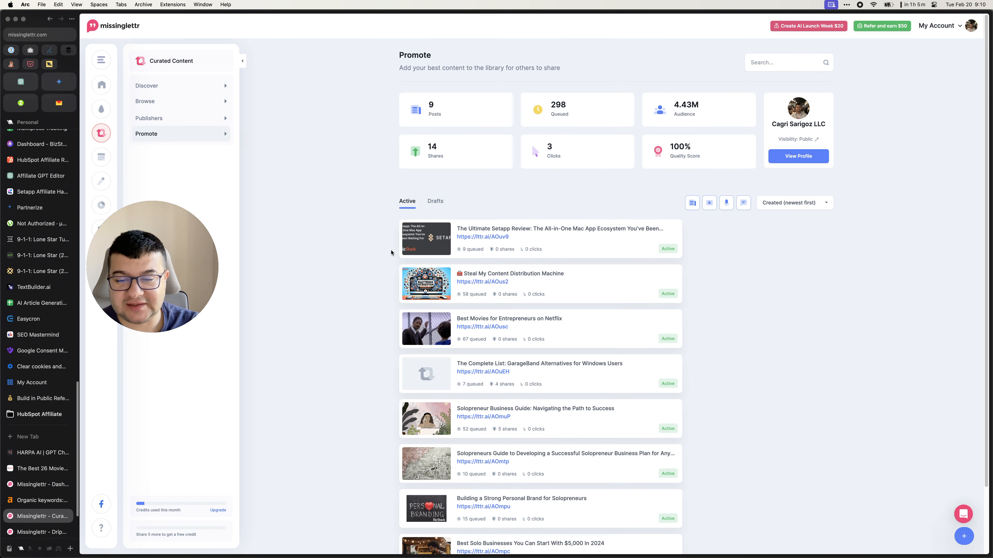
pyautogui.scroll(-3, 370, 312)
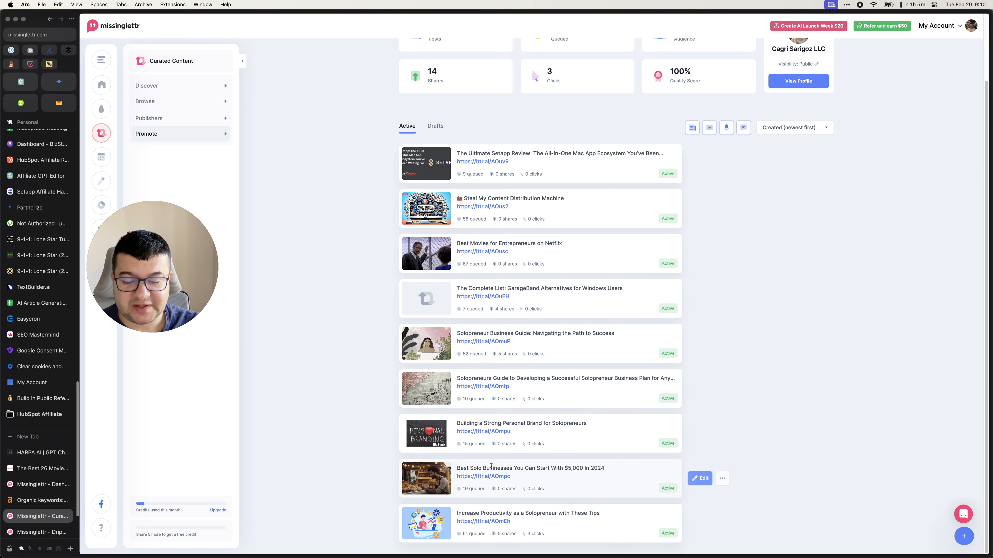
# Start a new promoted post from a previous campaign, choosing the article The Best 26 Movies Every Entrepreneur Should See.
pyautogui.scroll(3, 592, 504)
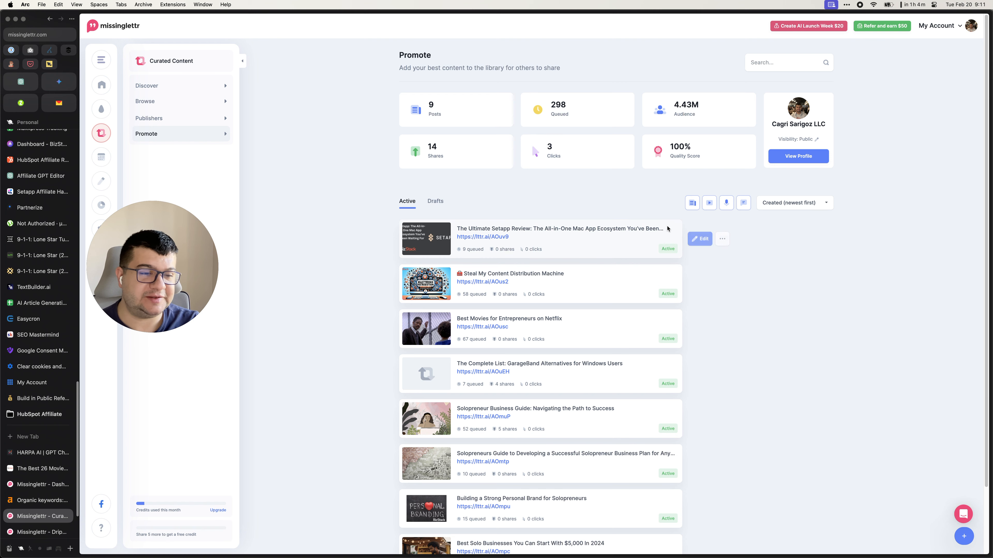
pyautogui.click(964, 536)
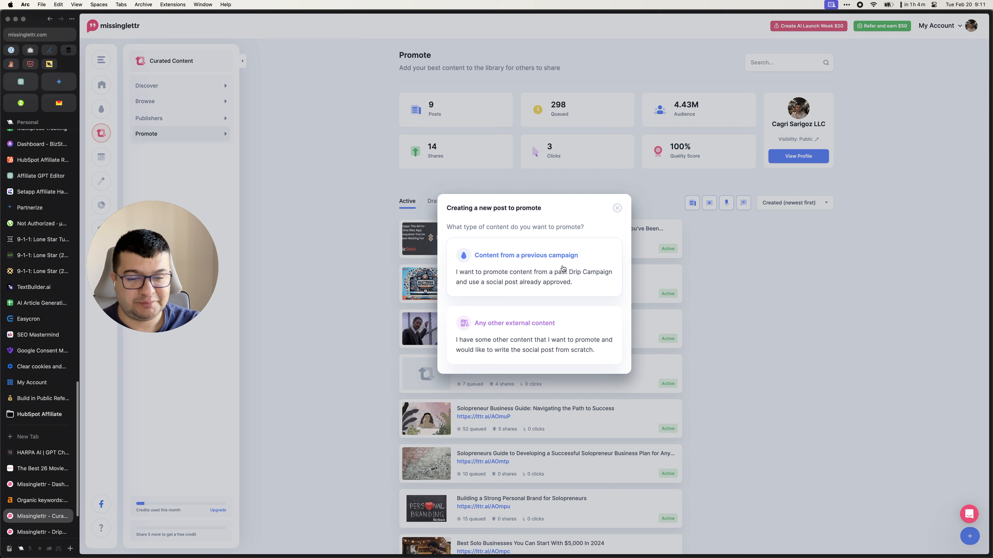
pyautogui.click(514, 272)
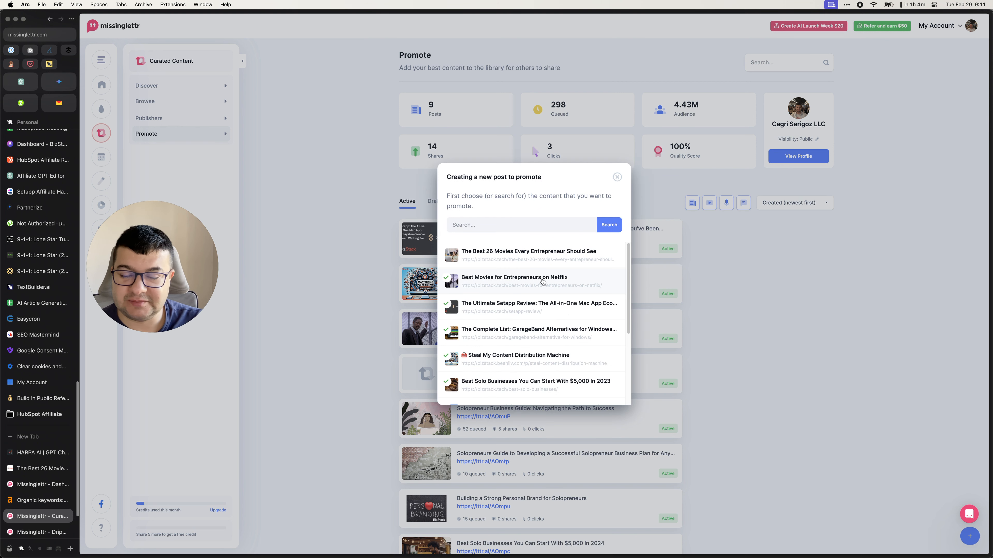
pyautogui.click(542, 263)
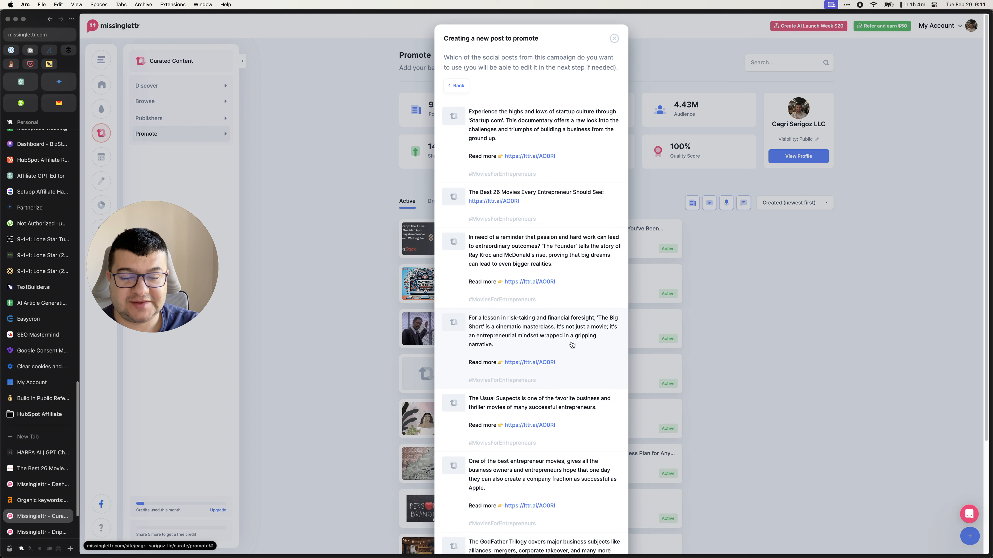
# Review the campaign's social posts and choose the one reading "The Best 26 Movies Every Entrepreneur Should See:" for promotion.
pyautogui.scroll(-2, 569, 330)
pyautogui.scroll(-1, 568, 330)
pyautogui.scroll(-1, 568, 331)
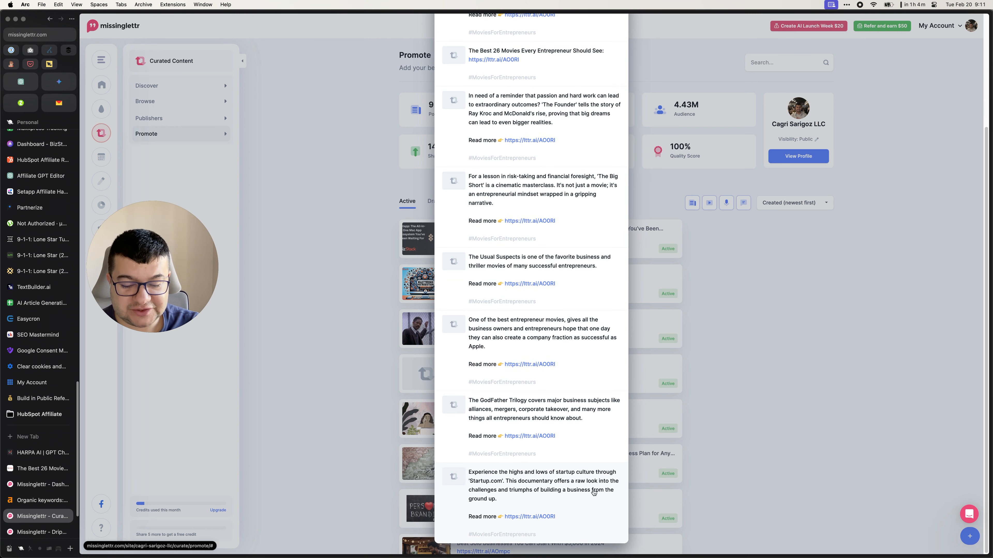
pyautogui.scroll(4, 516, 493)
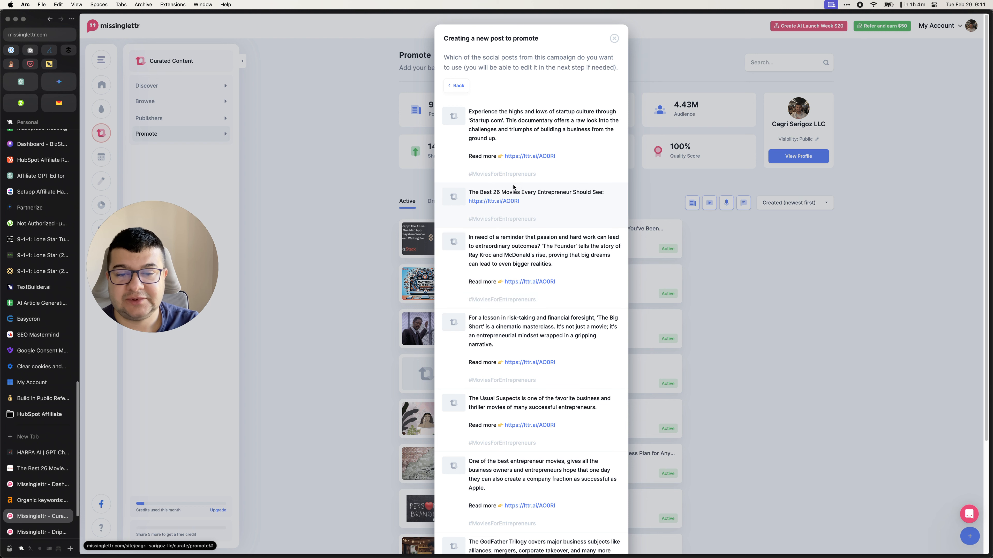
pyautogui.scroll(-4, 524, 332)
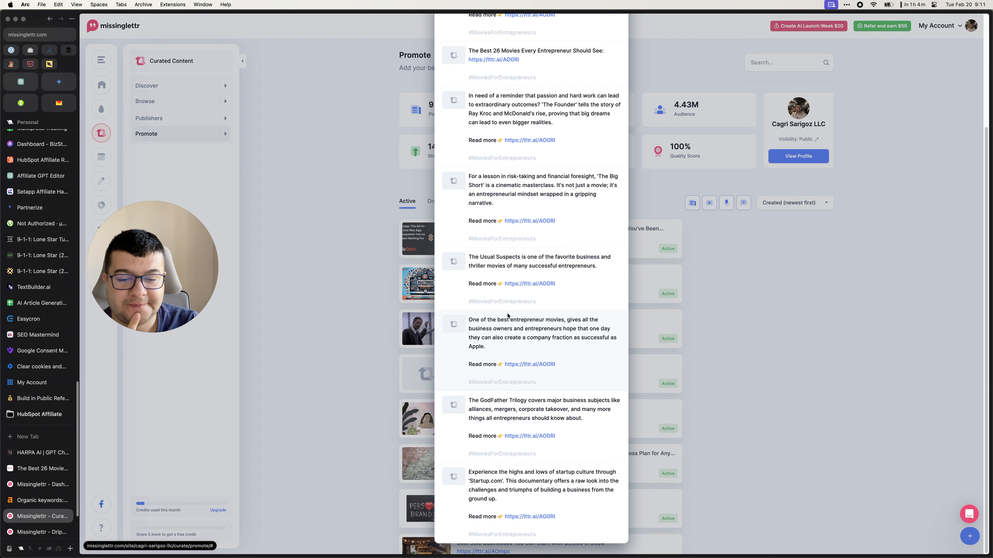
pyautogui.scroll(1, 517, 294)
pyautogui.scroll(5, 516, 274)
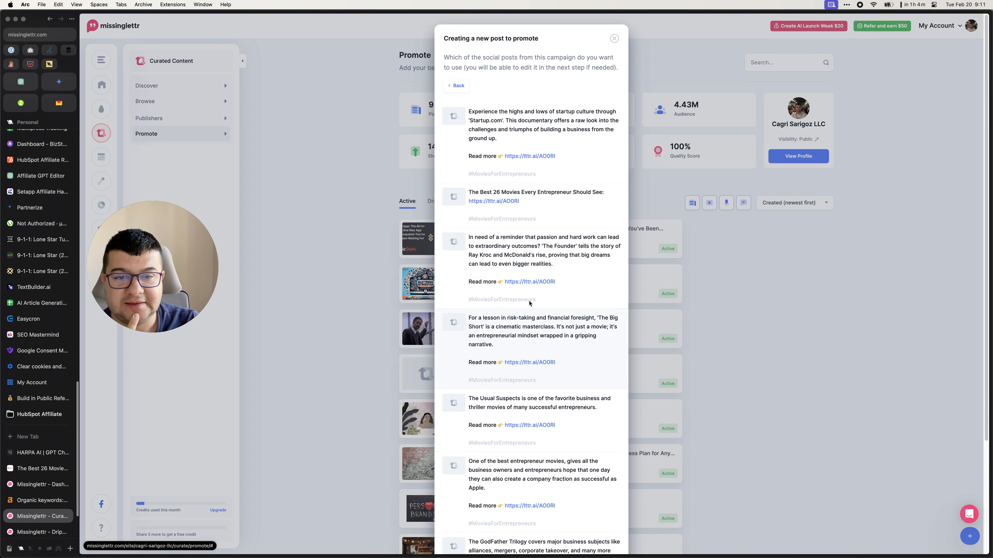
pyautogui.click(550, 200)
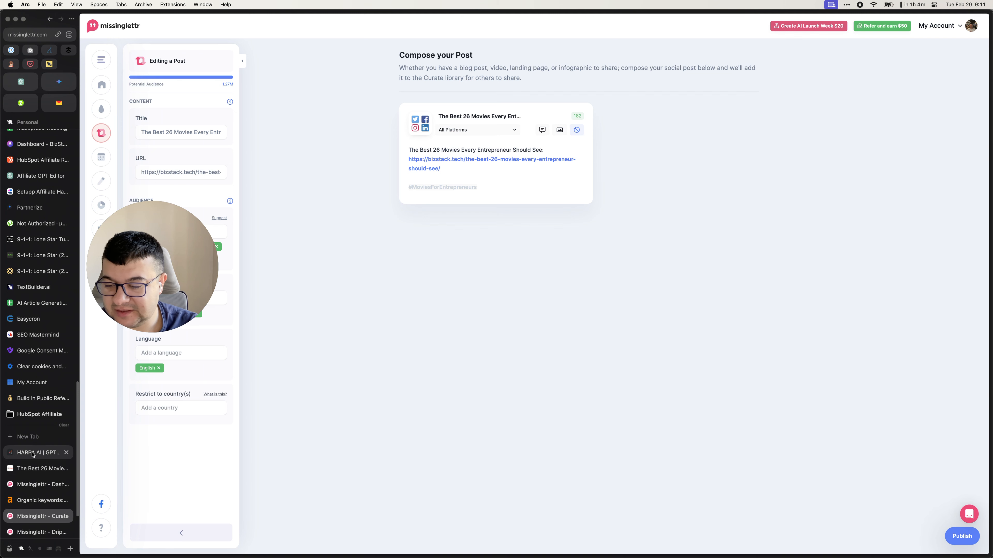
# In the article's HARPA AI chat, copy the first generated tweet, starting "Dive into the cinematic world of entrepreneurship".
pyautogui.click(27, 471)
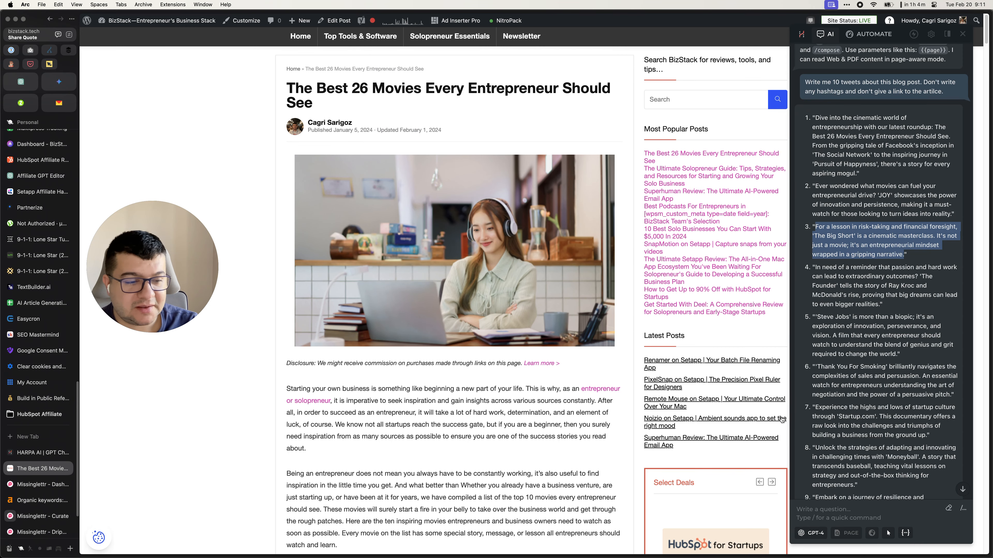
pyautogui.scroll(2, 845, 296)
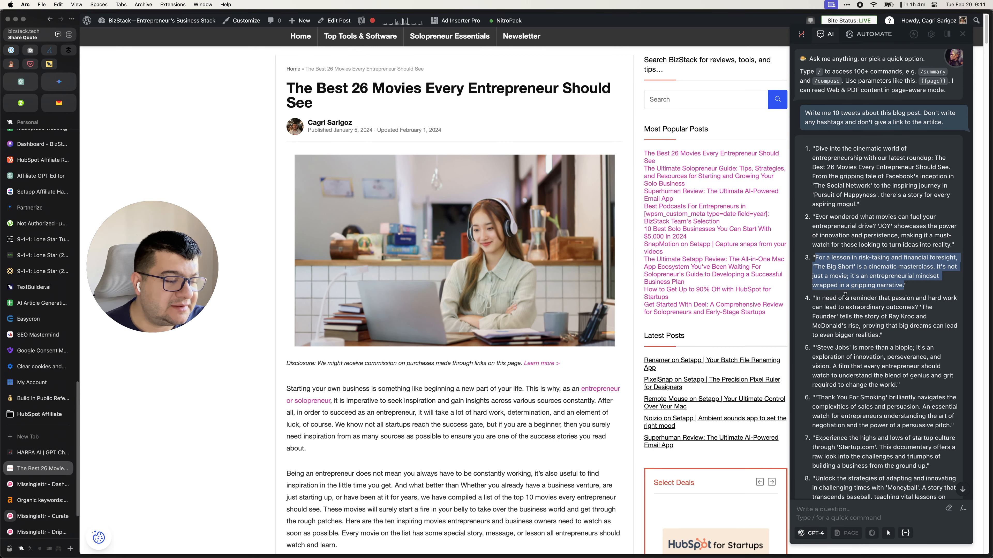
pyautogui.click(836, 173)
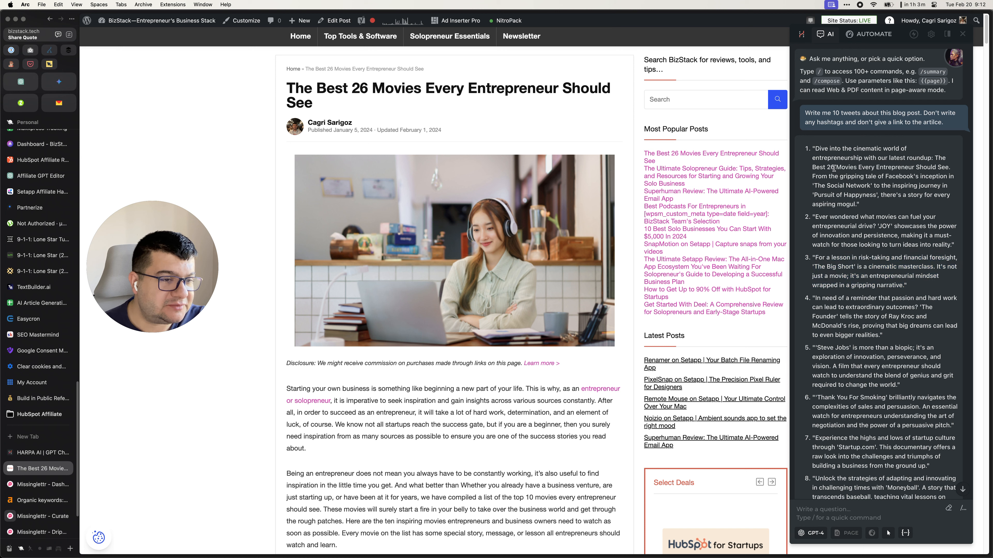
pyautogui.rightClick(815, 150)
pyautogui.click(936, 152)
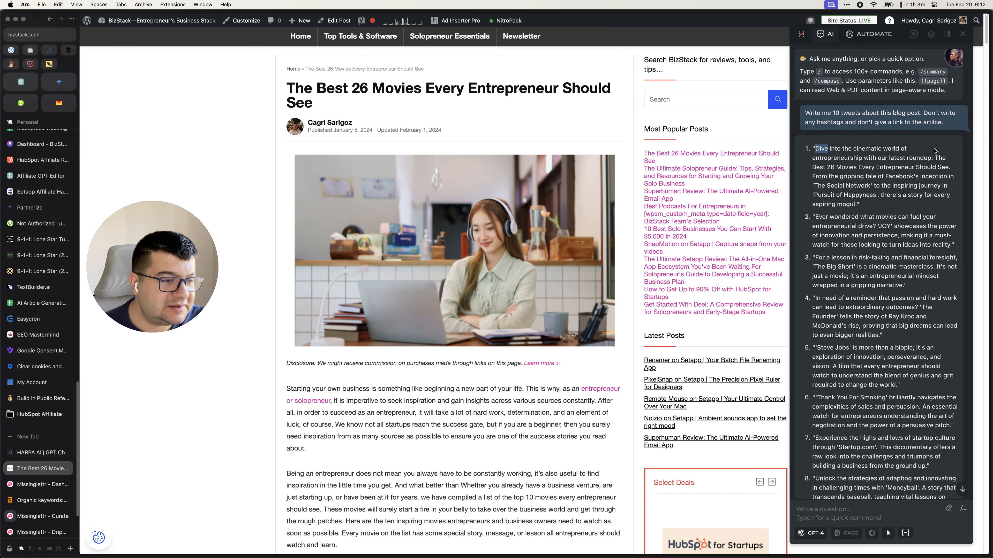
pyautogui.click(817, 149)
pyautogui.moveTo(816, 149); pyautogui.dragTo(857, 203)
pyautogui.press('super+c')
# Return to the Curate post, replace its text with the copied tweet, and put the article link on its own line.
pyautogui.press('super+t')
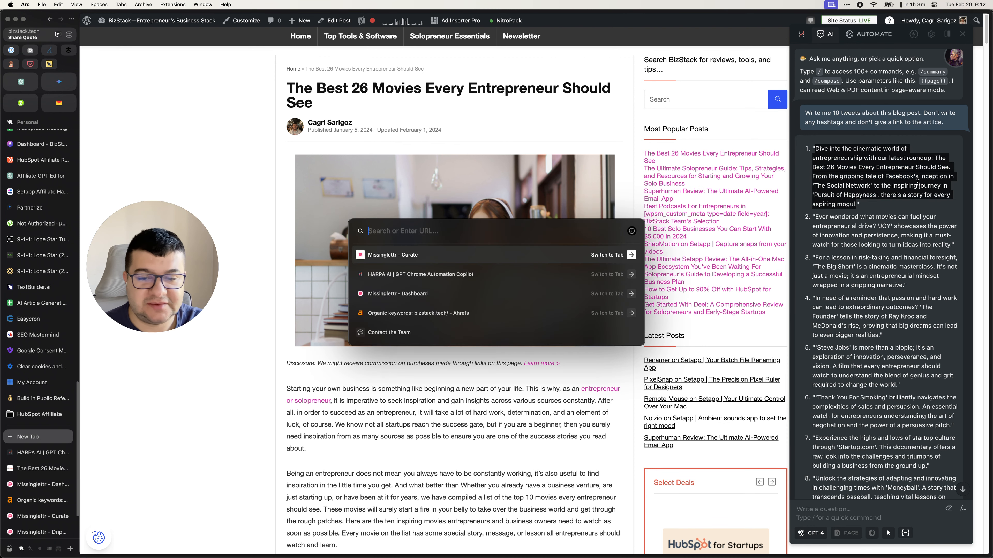
pyautogui.press('Return')
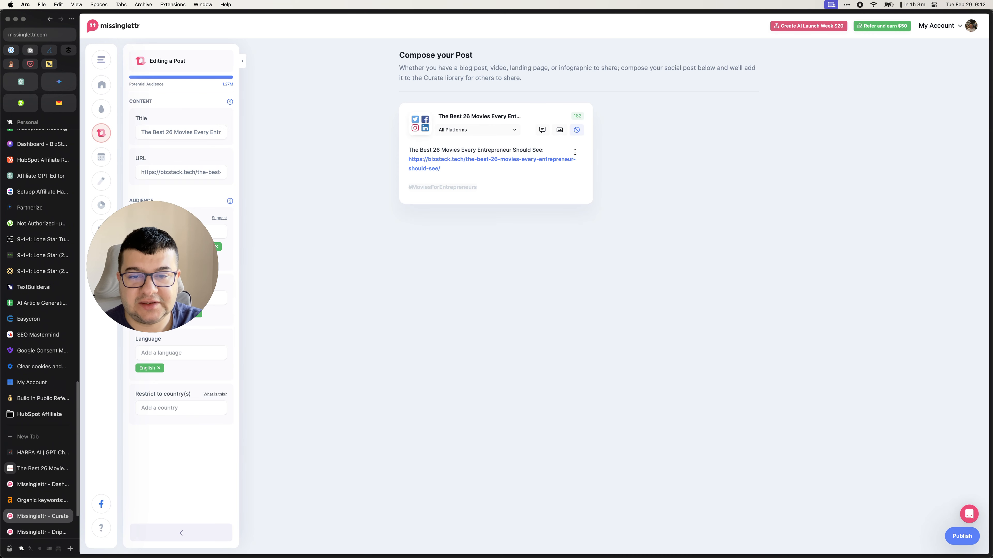
pyautogui.press('super+a')
pyautogui.press('super+v')
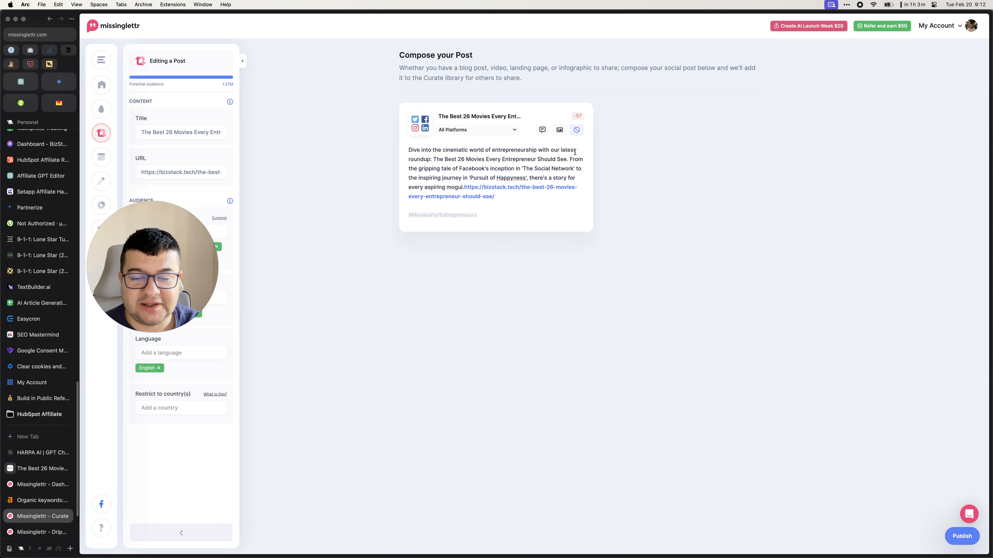
pyautogui.press('Return')
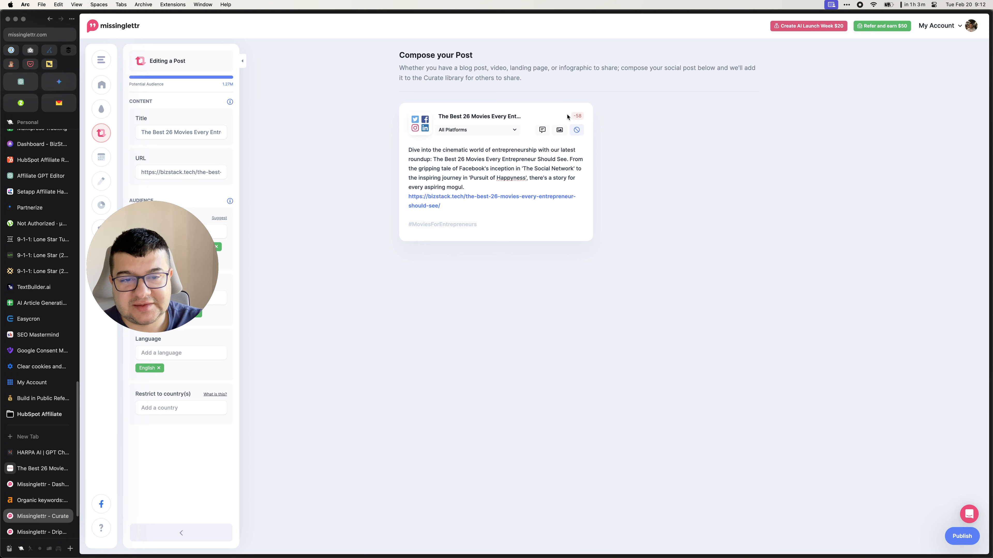
pyautogui.moveTo(579, 115)
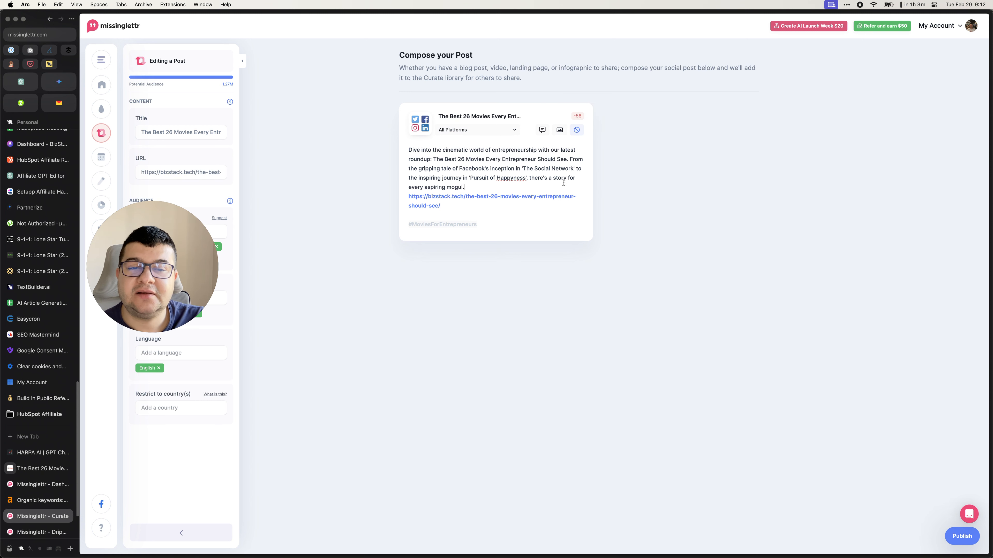
# Shorten the post by cutting the 'The Social Network' and 'Pursuit of Happyness' references, so its last sentence reads "There's a story for every aspiring mogul.".
pyautogui.moveTo(563, 184); pyautogui.dragTo(571, 160)
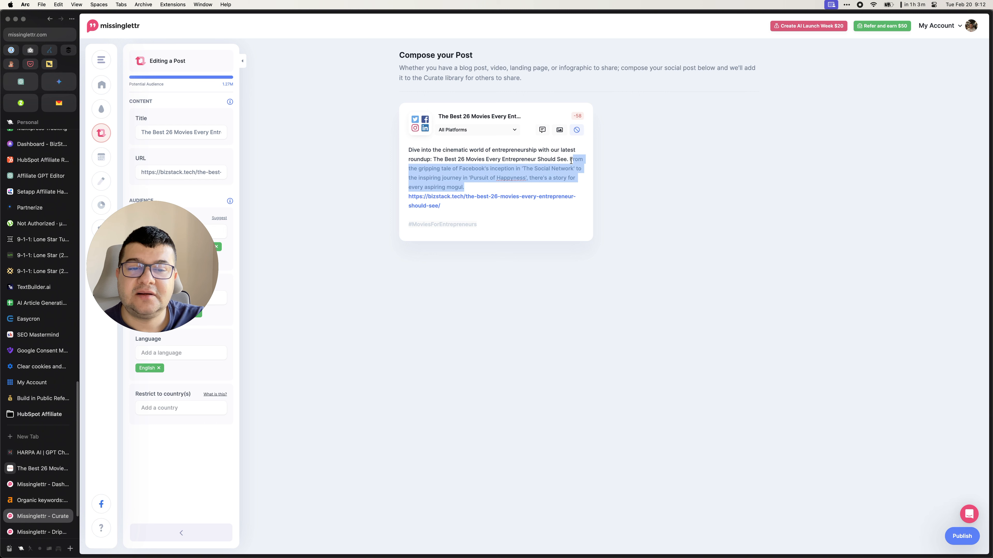
pyautogui.click(564, 172)
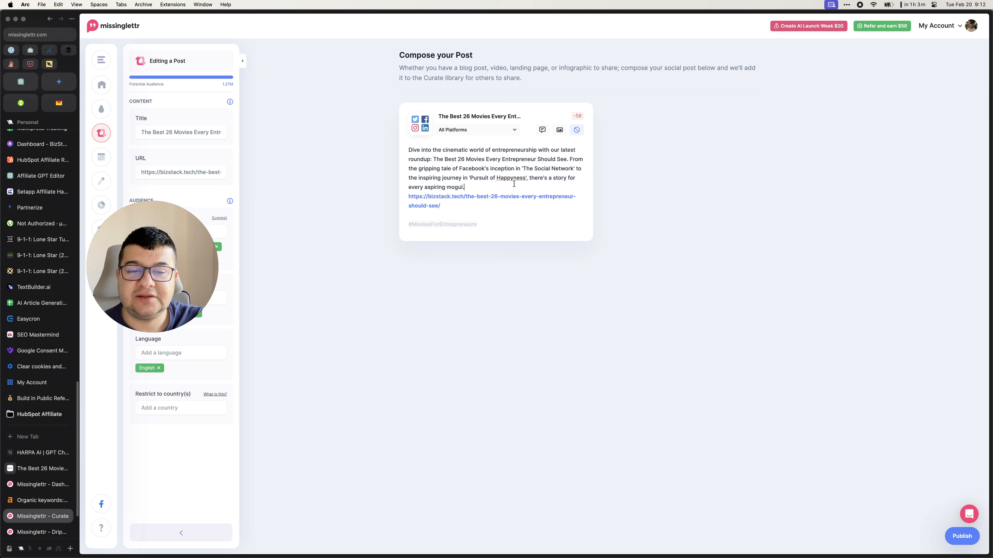
pyautogui.moveTo(546, 186); pyautogui.dragTo(571, 161)
pyautogui.click(540, 181)
pyautogui.write('T')
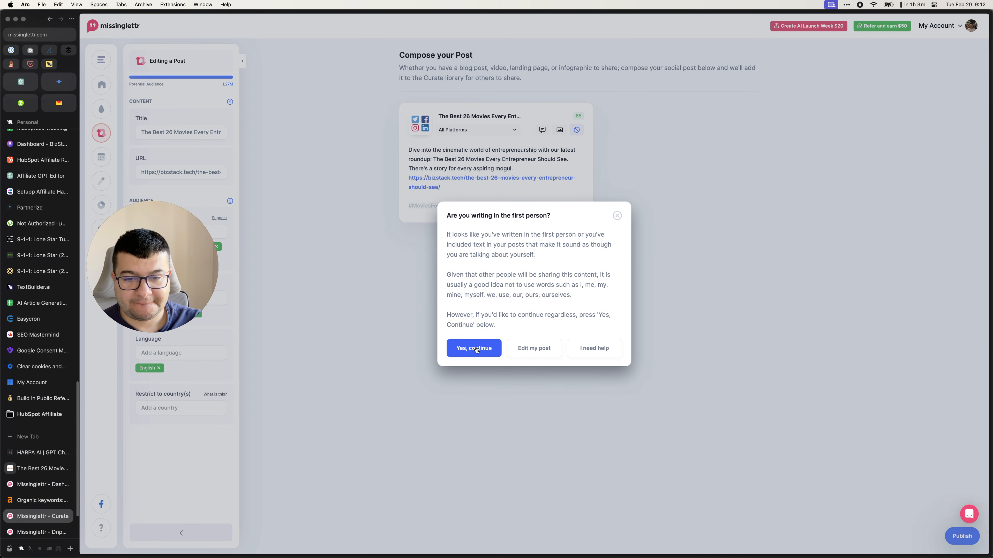
# Publish the post with its first-person wording kept, and return to the Curate dashboard.
pyautogui.click(476, 349)
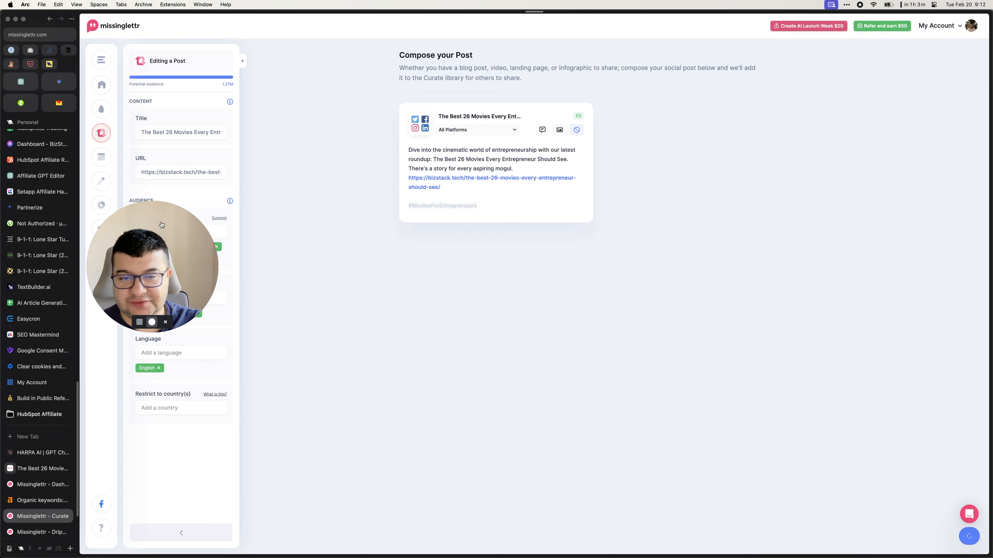
pyautogui.moveTo(161, 225); pyautogui.dragTo(889, 157)
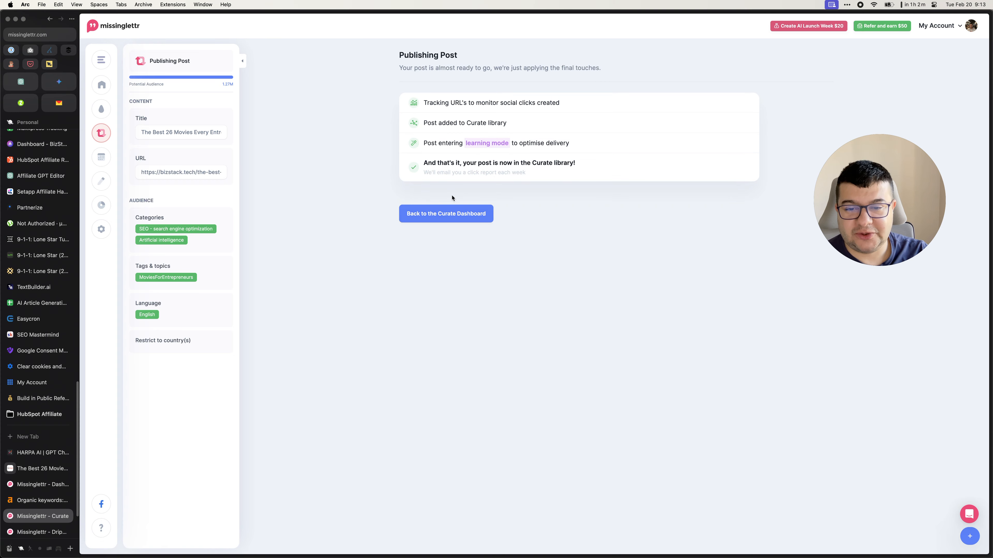
pyautogui.click(450, 221)
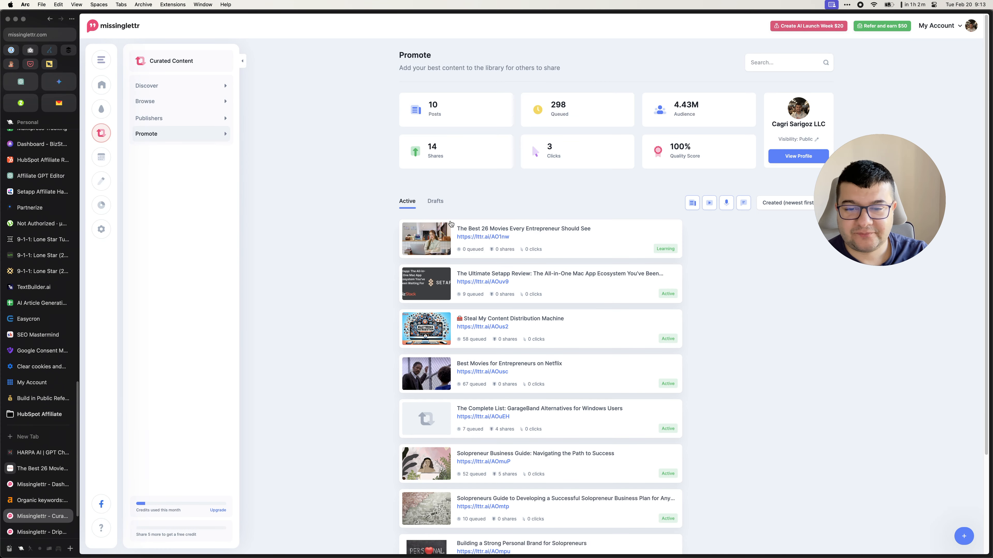
# Reopen the 26 movies post for editing and remove its Artificial intelligence and SEO - search engine optimization categories.
pyautogui.click(700, 239)
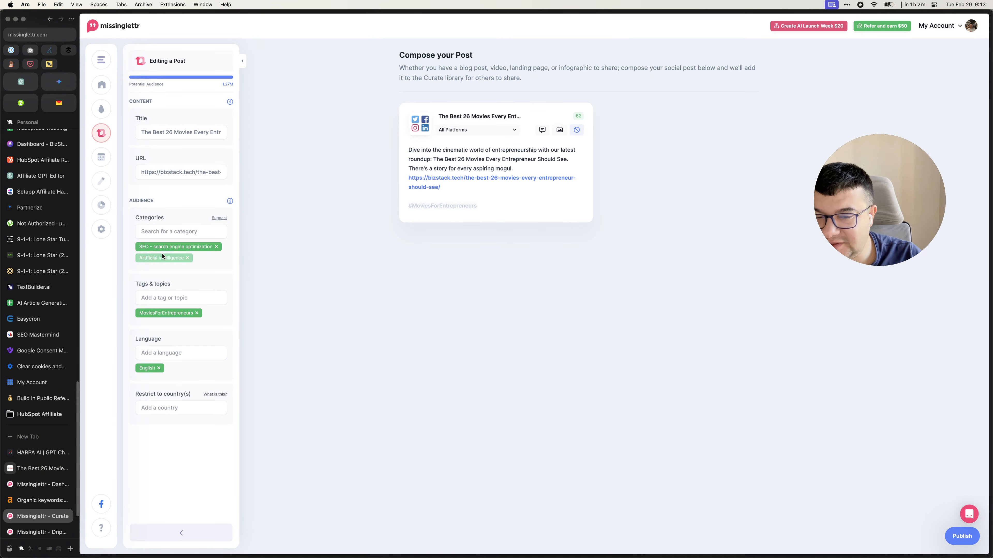
pyautogui.click(187, 258)
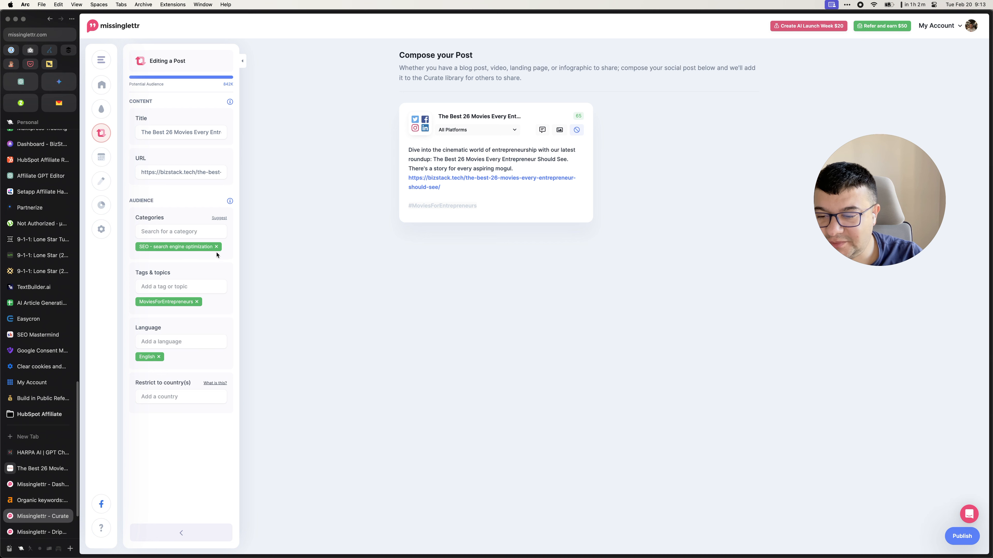
pyautogui.click(217, 247)
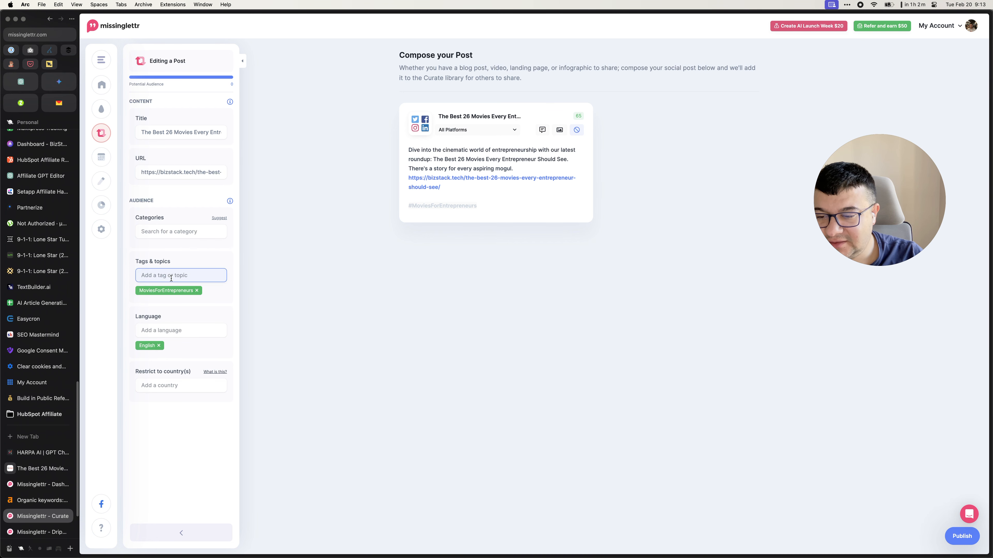
# Add the categories Movie news and general info and Entrepreneurship to the post's audience.
pyautogui.click(177, 231)
pyautogui.write('Movie')
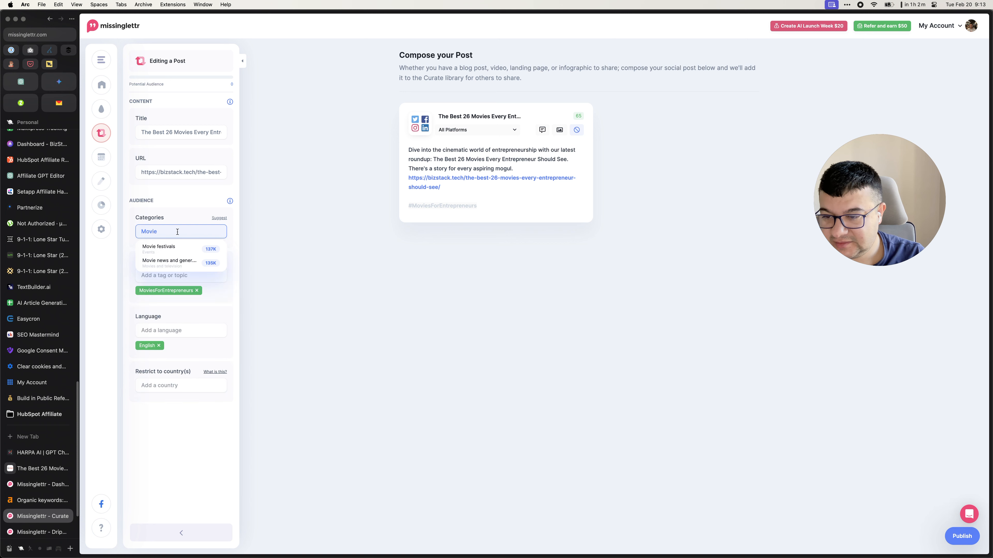
pyautogui.click(172, 261)
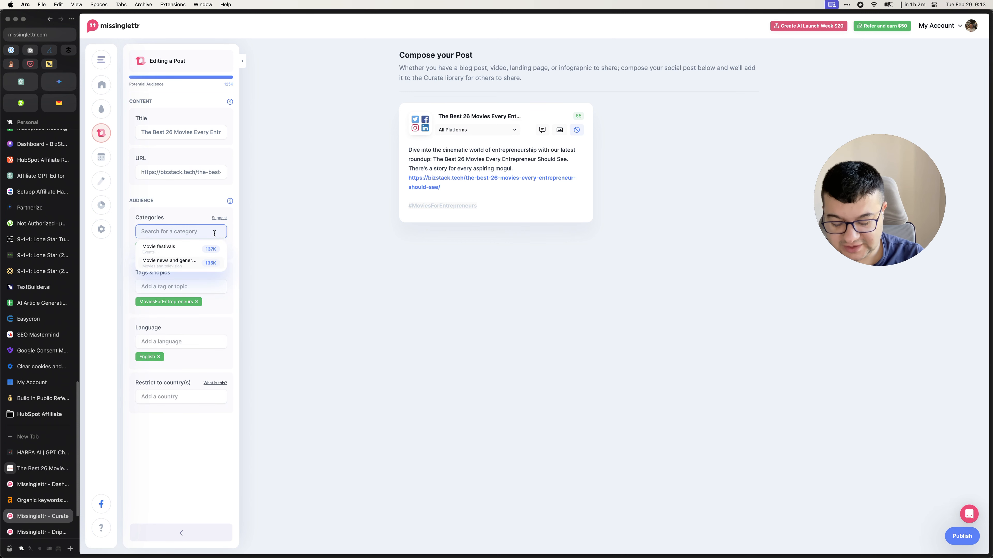
pyautogui.write('Entrepre')
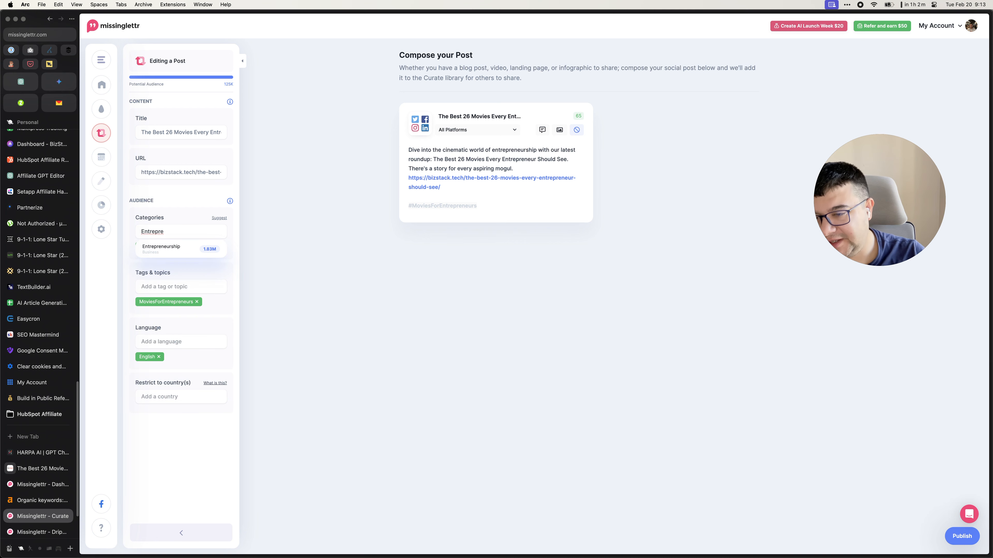
pyautogui.click(210, 256)
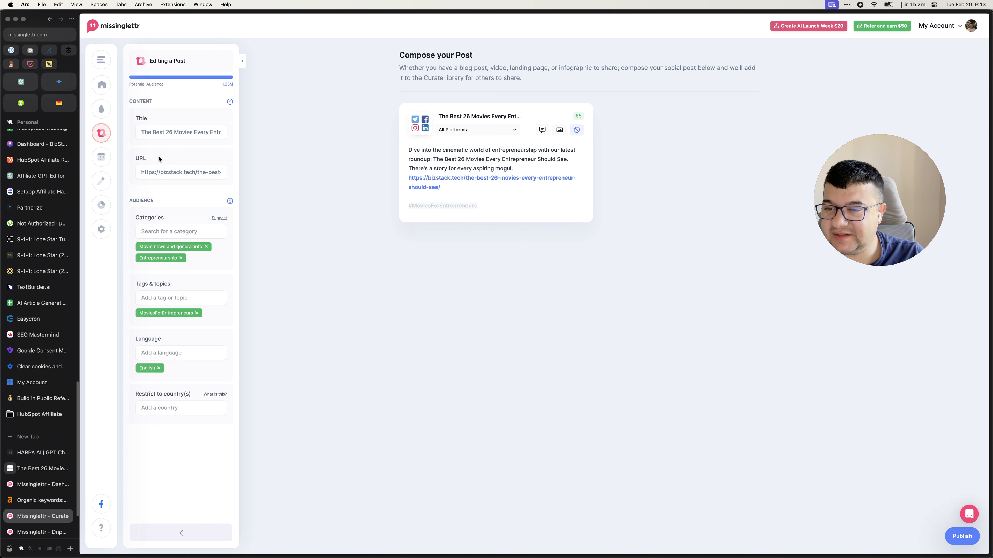
# Check the full post title, publish the edited post with its wording kept, and go back to the Curate dashboard.
pyautogui.hscroll(3, 174, 133)
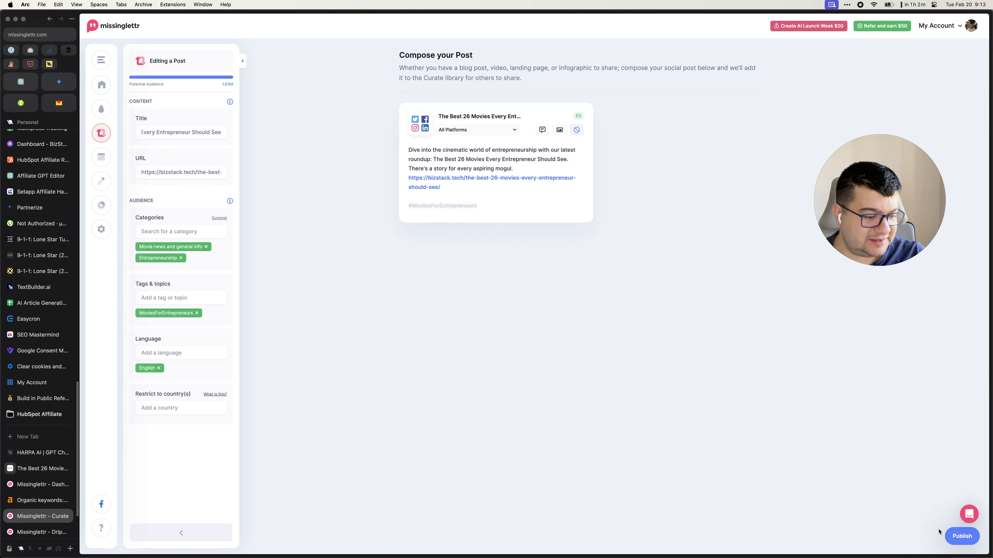
pyautogui.click(957, 539)
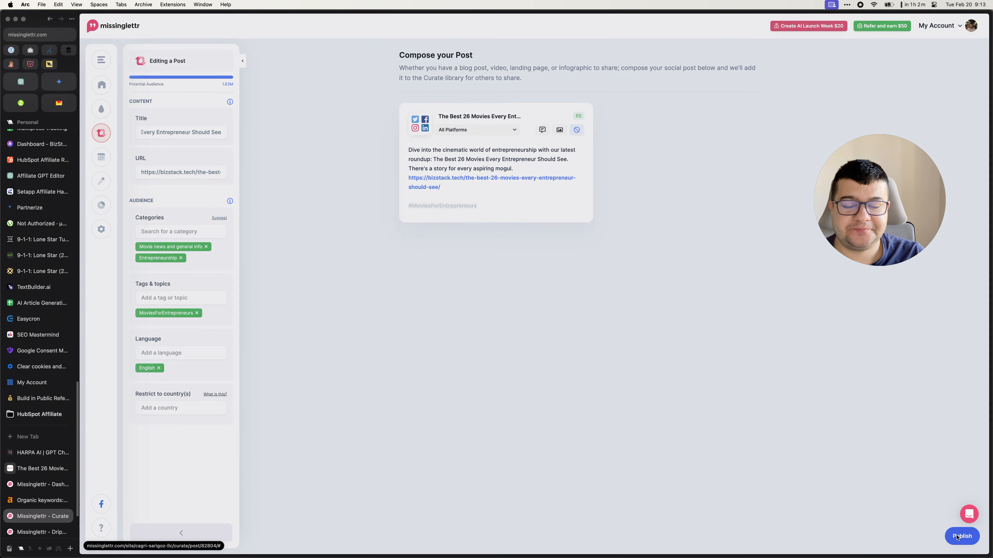
pyautogui.click(475, 349)
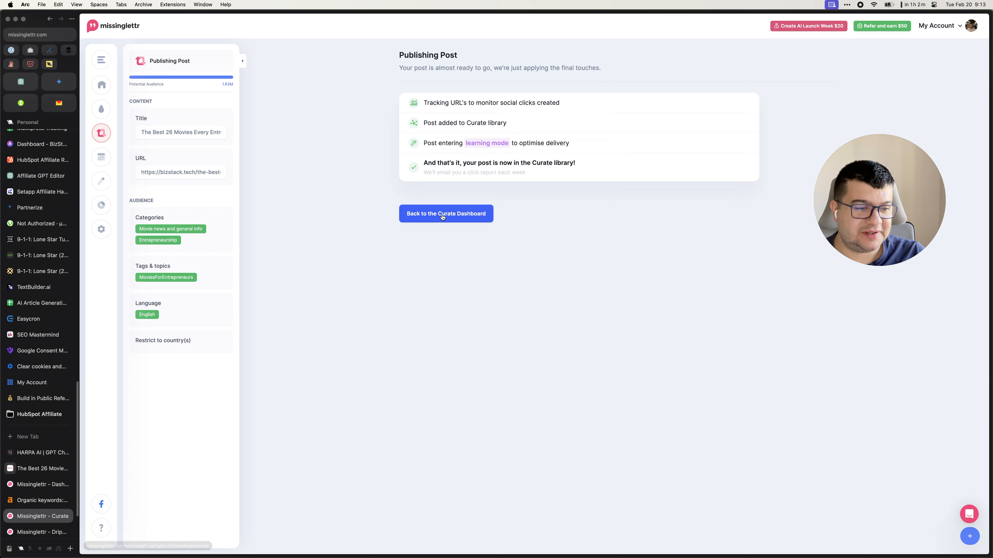
pyautogui.click(437, 215)
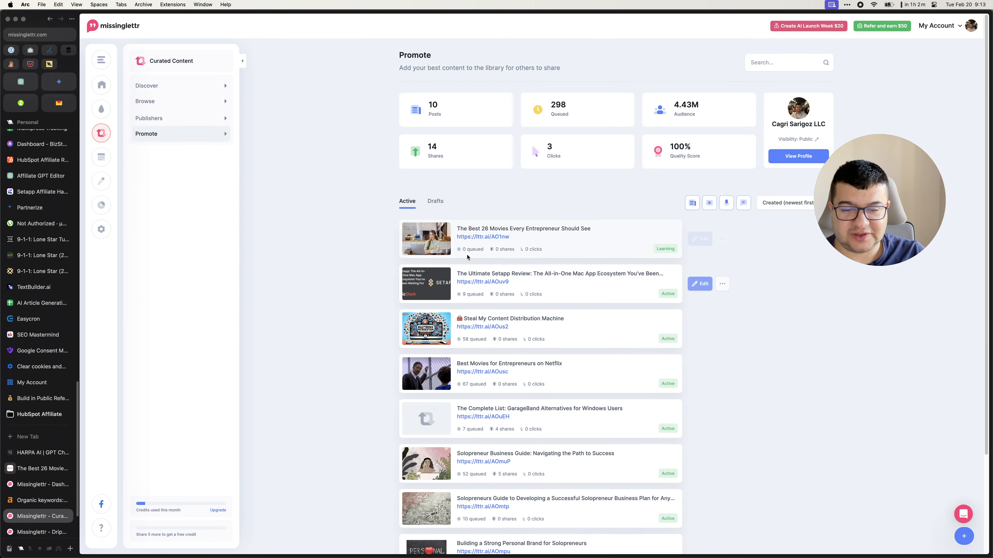
# Look through the full list of active promoted posts in Curate, including their queued, share and click figures.
pyautogui.scroll(-1, 466, 392)
pyautogui.scroll(-5, 465, 392)
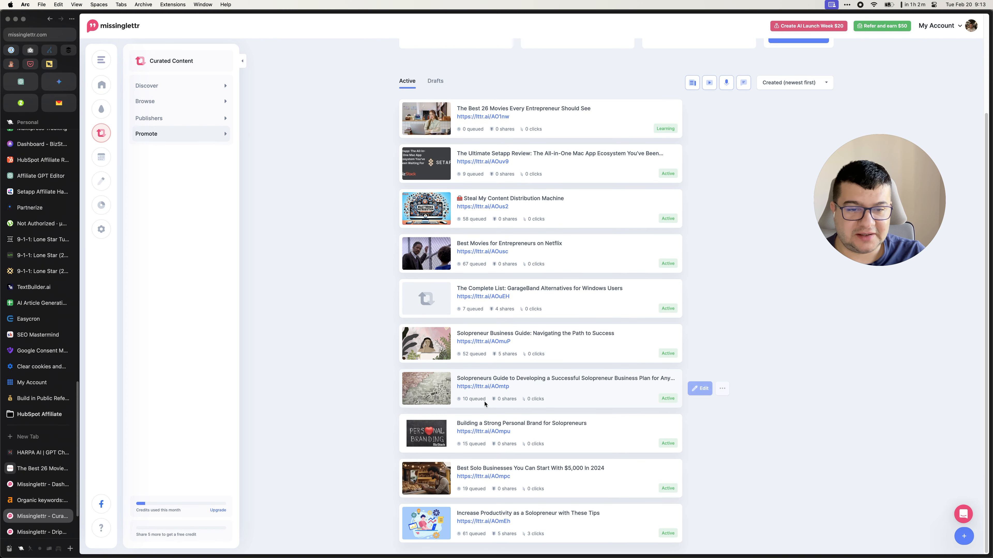
pyautogui.scroll(6, 485, 480)
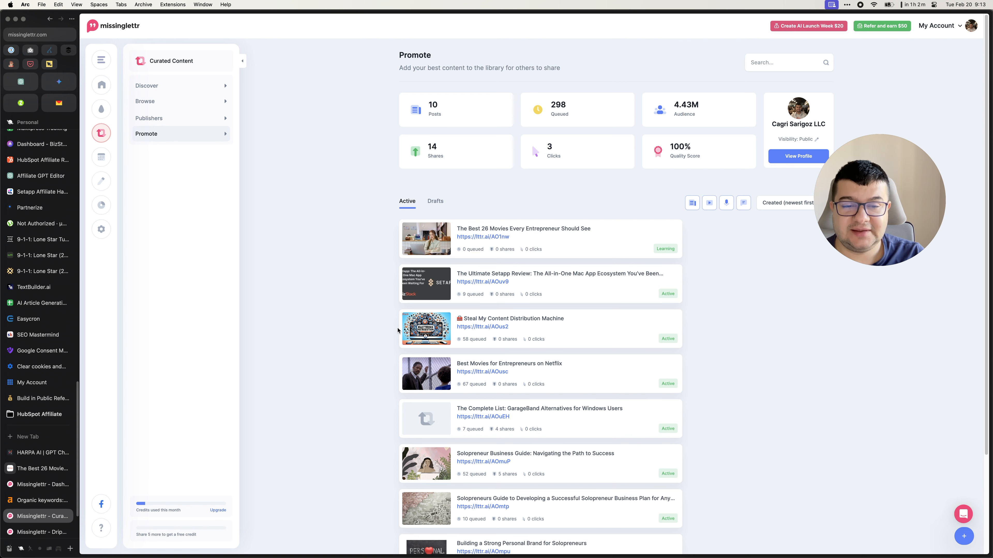
pyautogui.scroll(-5, 367, 320)
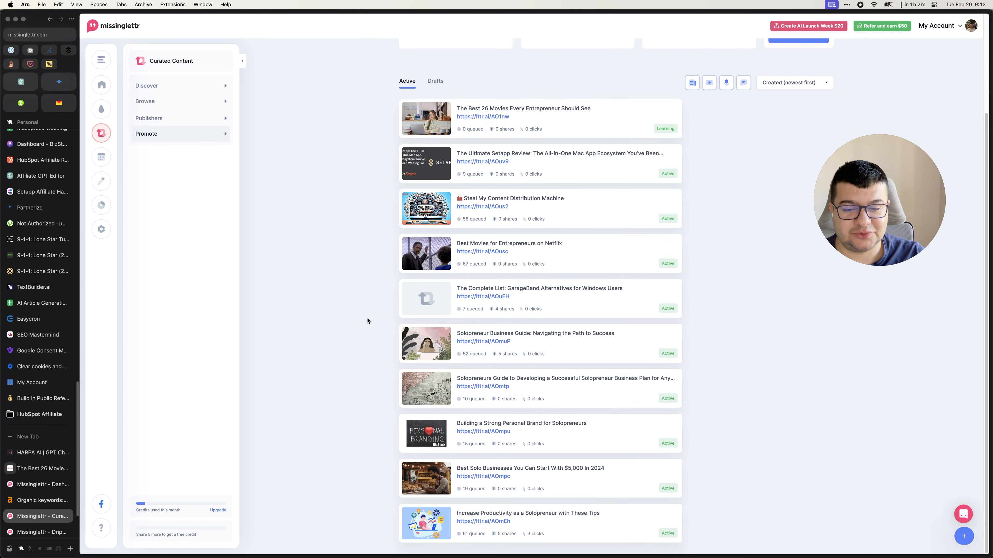
pyautogui.scroll(5, 645, 508)
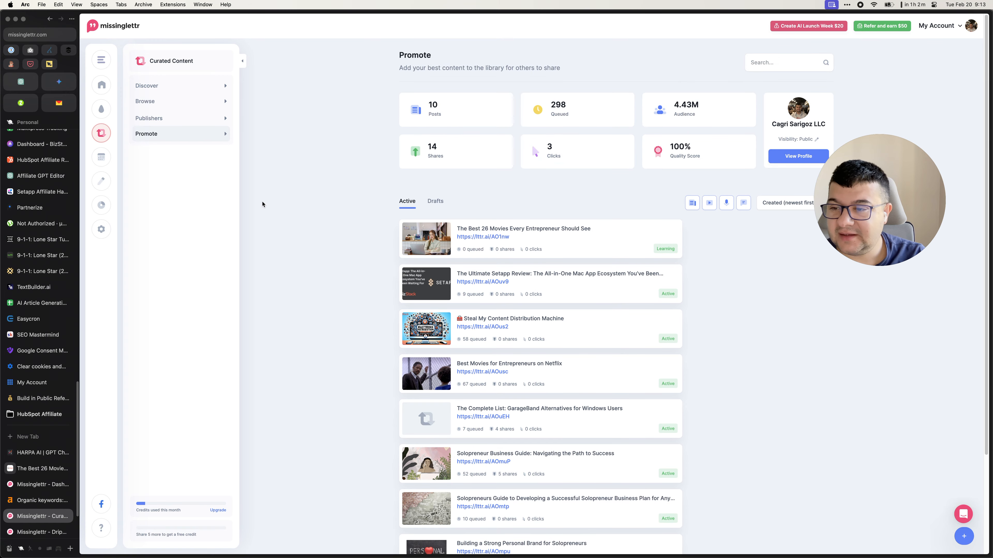
# Tour the AI content creation area, viewing the Social Posts and Open Prompt generators and returning to the overview.
pyautogui.click(105, 184)
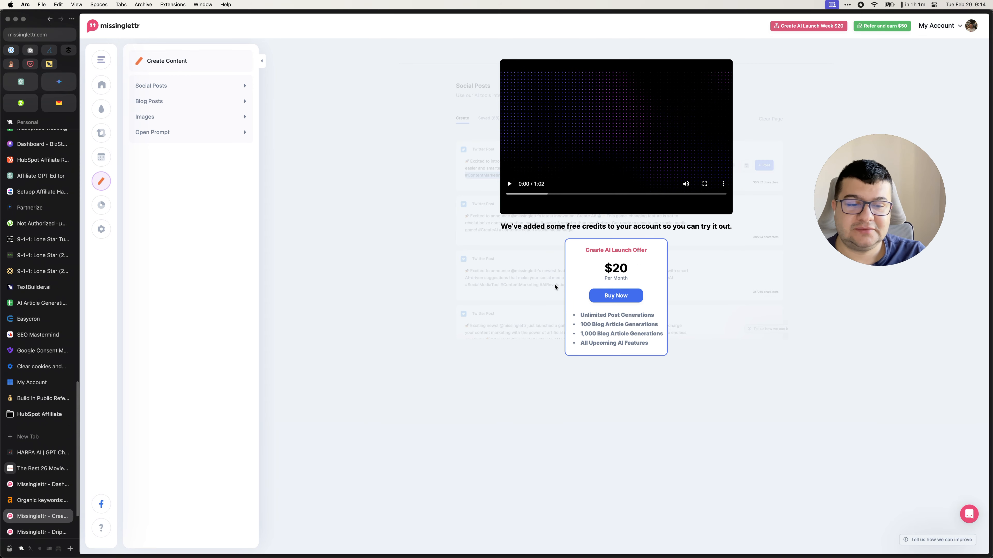
pyautogui.moveTo(887, 187); pyautogui.dragTo(893, 420)
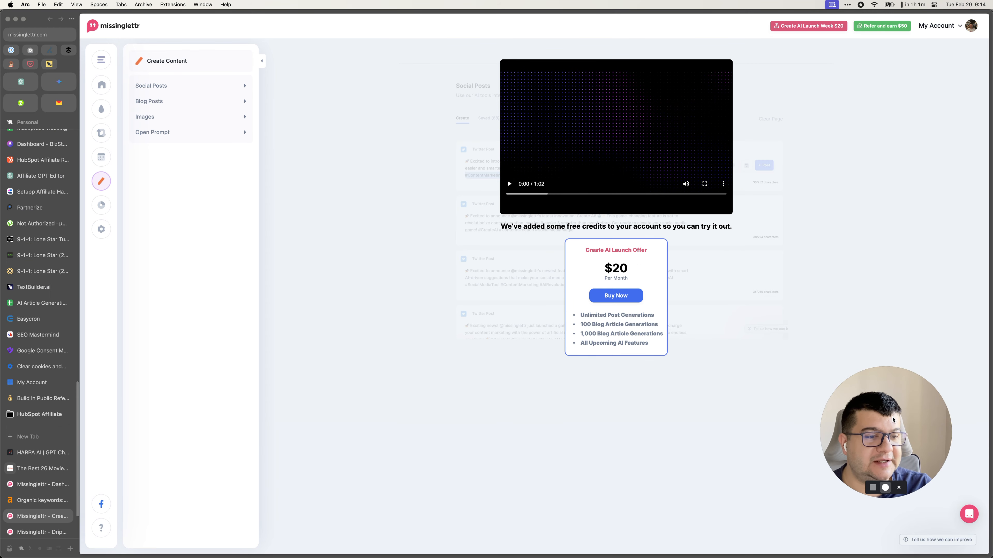
pyautogui.click(305, 149)
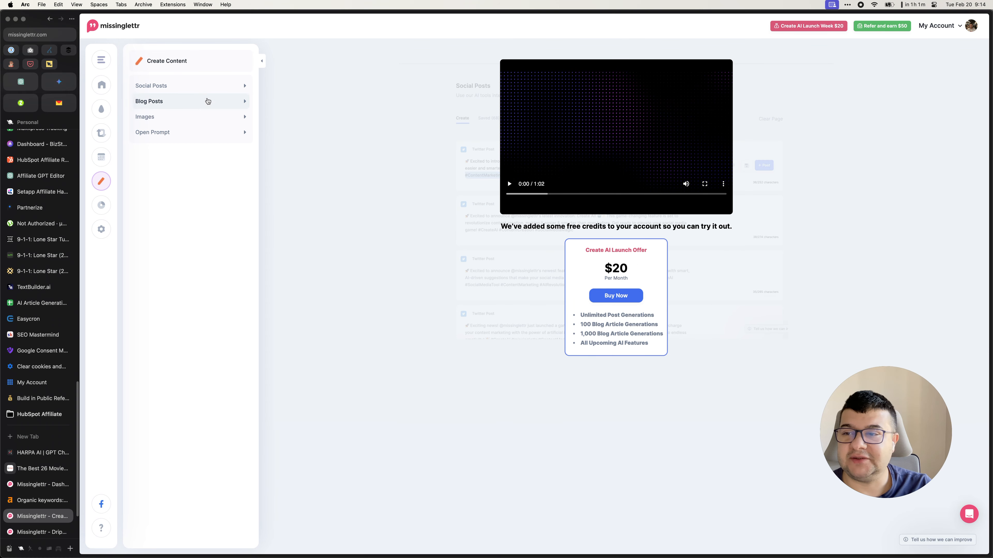
pyautogui.click(196, 90)
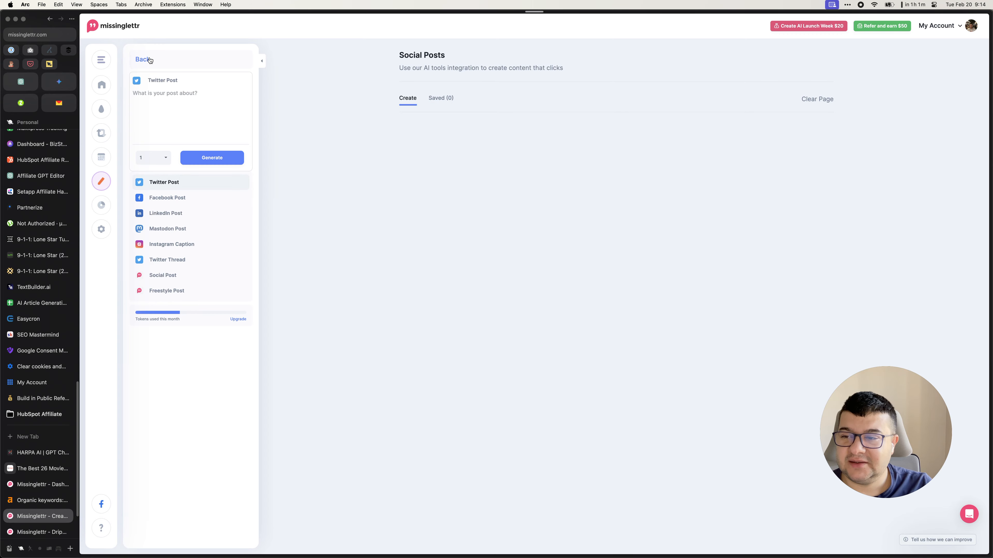
pyautogui.click(150, 59)
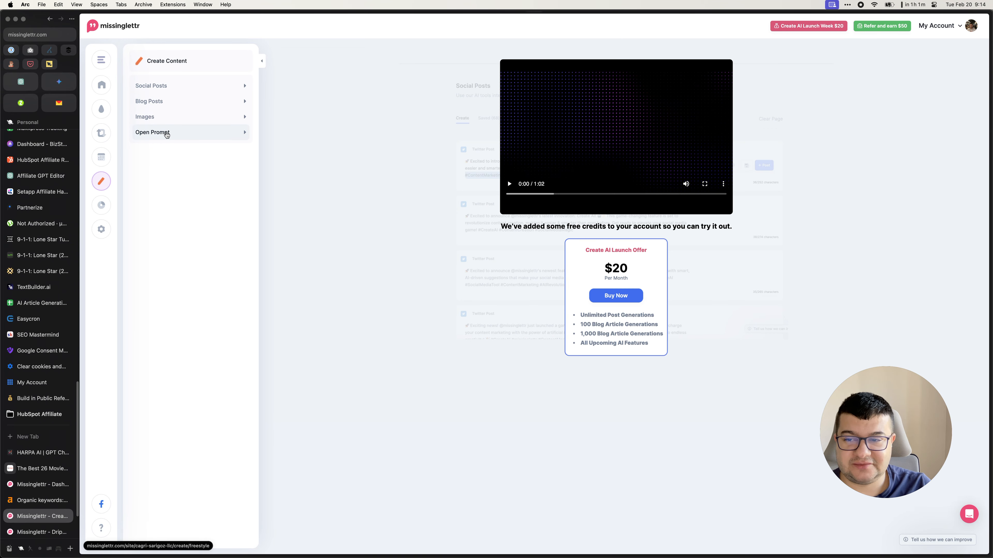
pyautogui.click(166, 133)
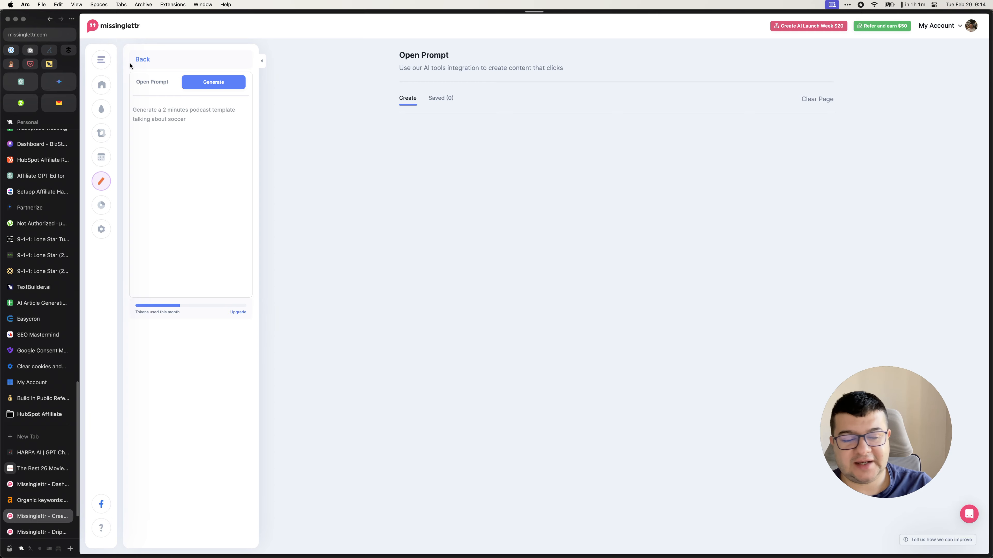
pyautogui.click(140, 59)
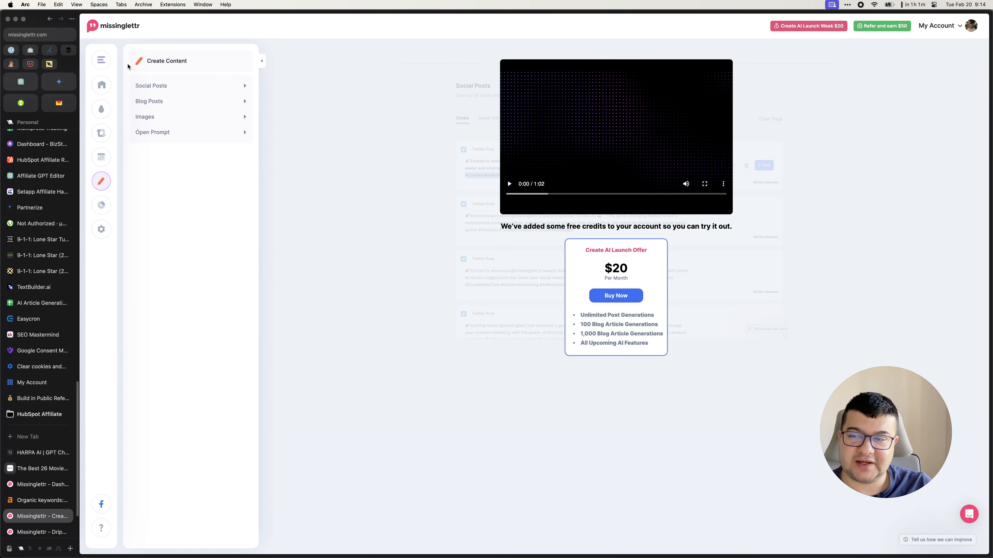
# Open Analytics and review the top drip campaigns, click sources and best time of the day for clicks.
pyautogui.moveTo(107, 204)
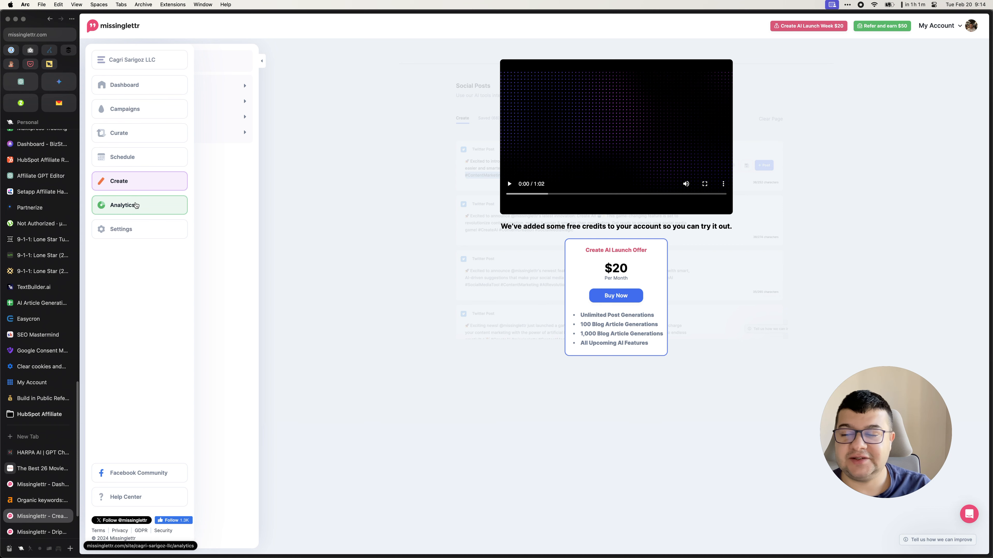
pyautogui.click(136, 205)
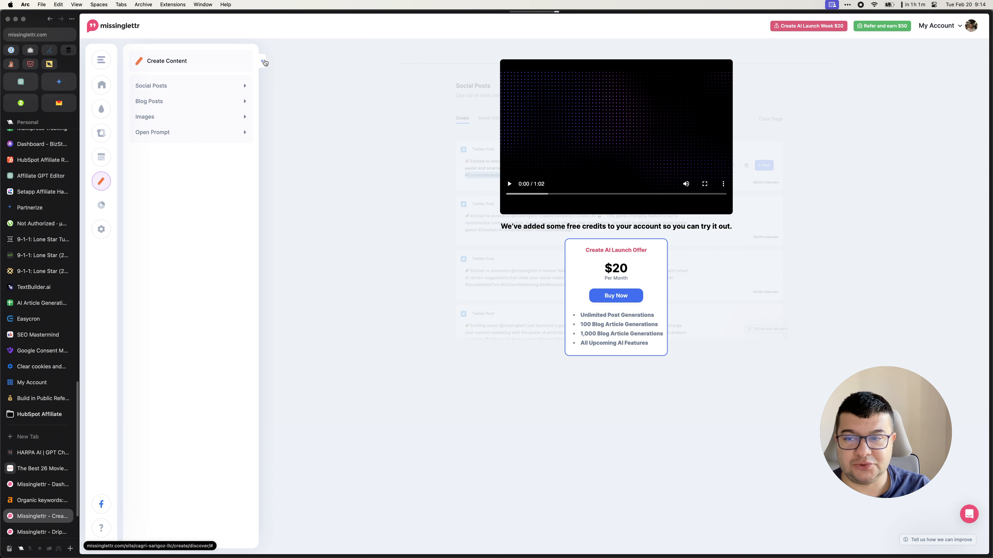
pyautogui.click(264, 62)
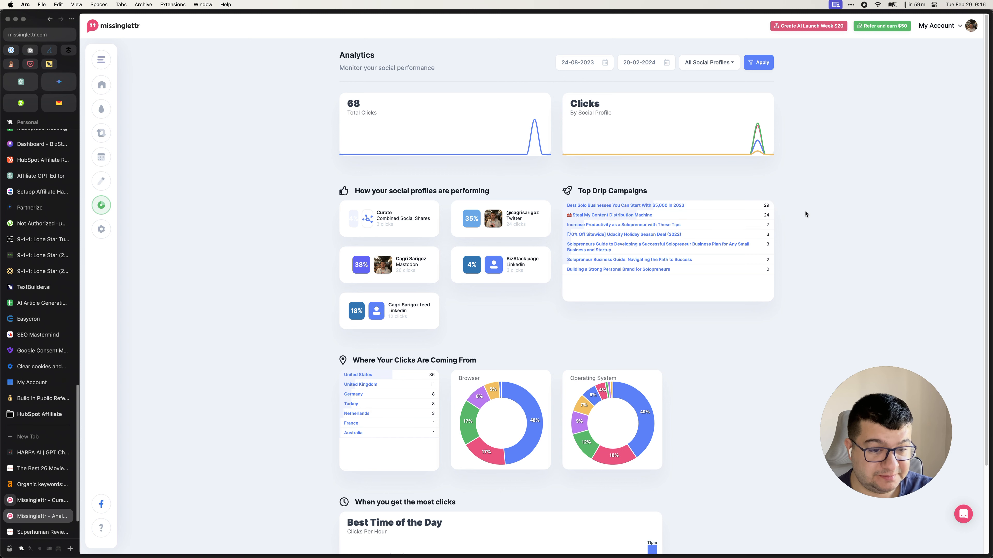
pyautogui.tripleClick(668, 205)
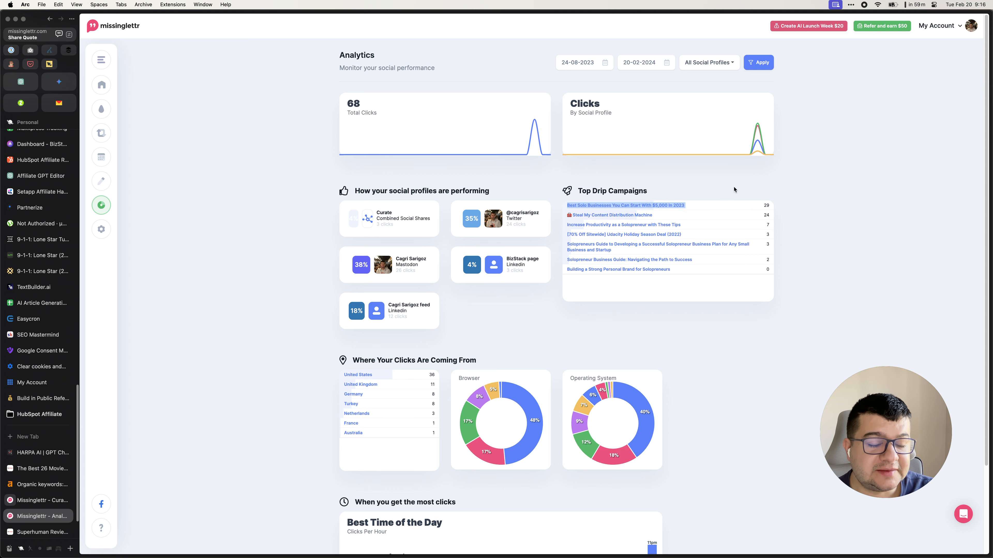
pyautogui.click(676, 199)
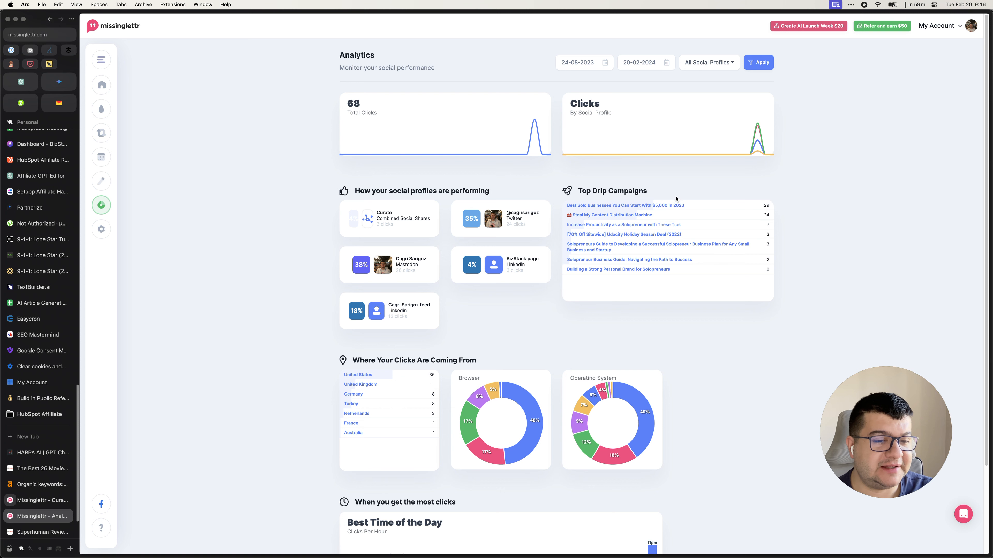
pyautogui.tripleClick(663, 204)
pyautogui.click(612, 310)
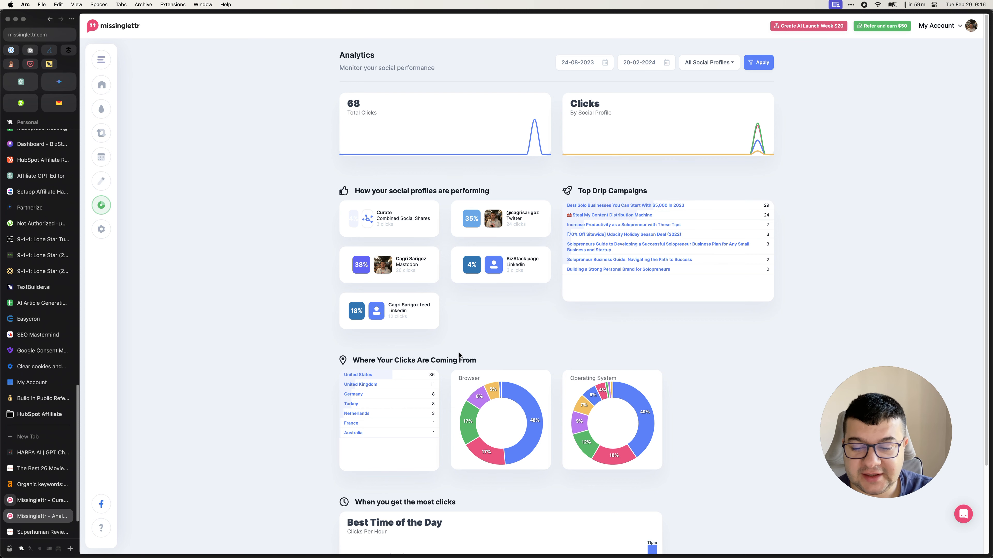
pyautogui.scroll(-5, 271, 344)
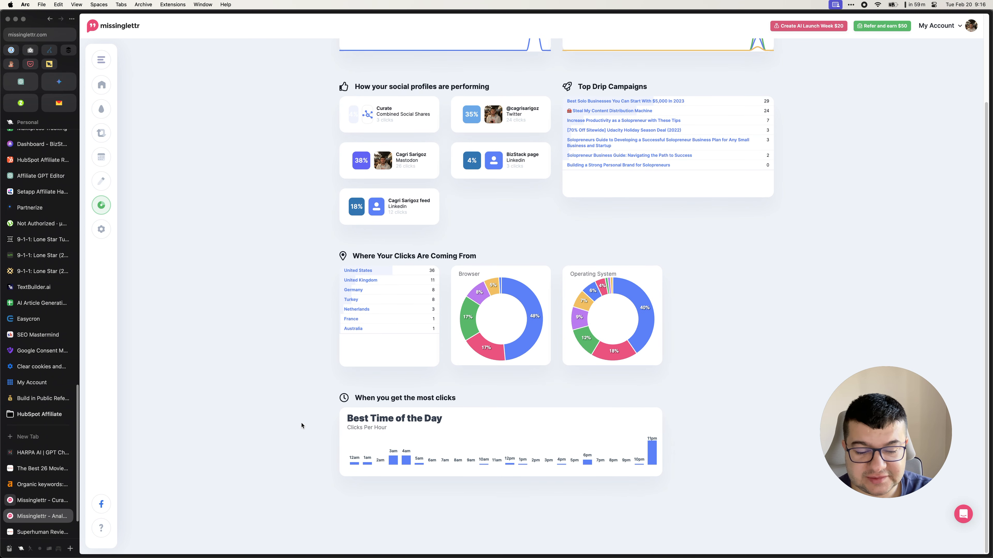
pyautogui.scroll(5, 720, 404)
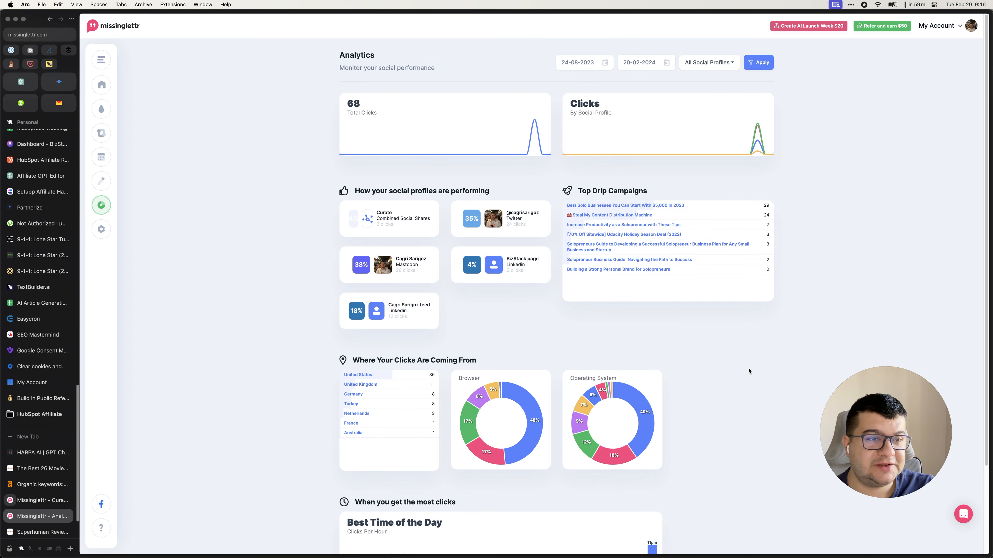
pyautogui.moveTo(114, 227)
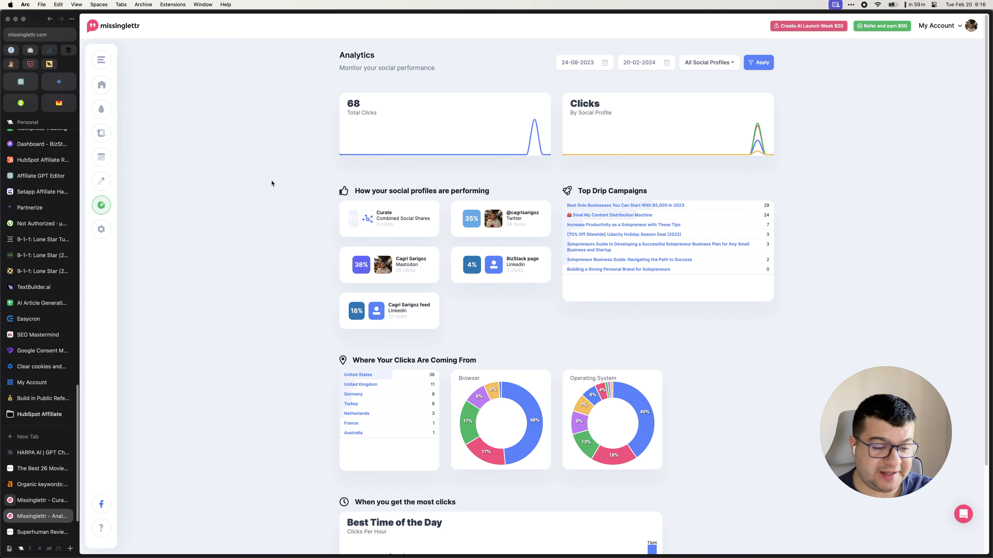
# Look up "missinglettr review" in a new browser tab and open the suggested BizStack article about Missinglettr.
pyautogui.press('super+t')
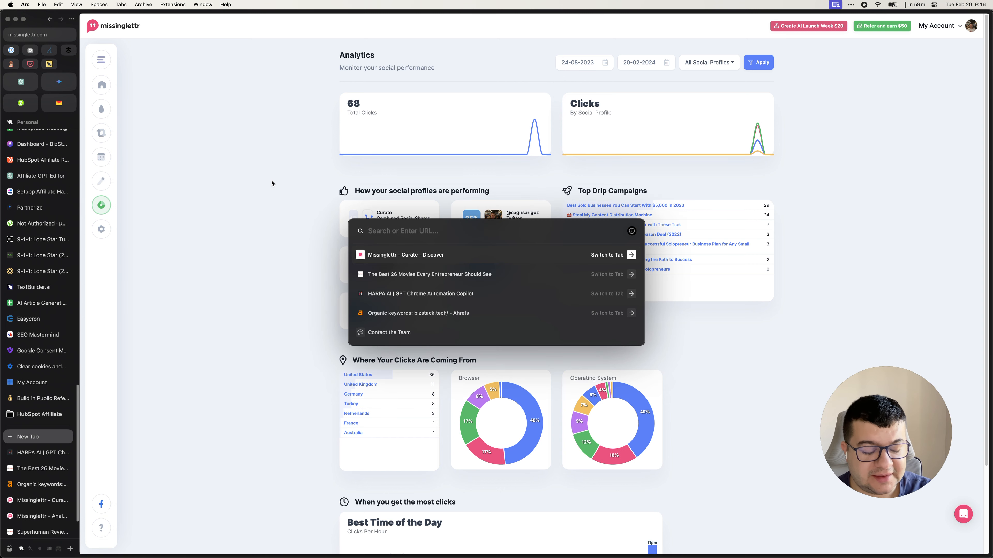
pyautogui.write('mis')
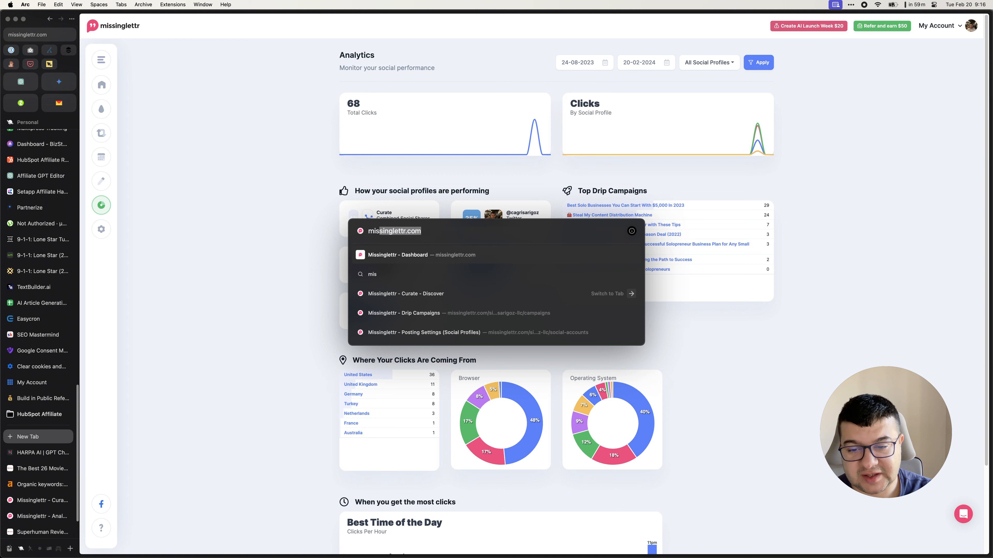
pyautogui.write('singlettr review')
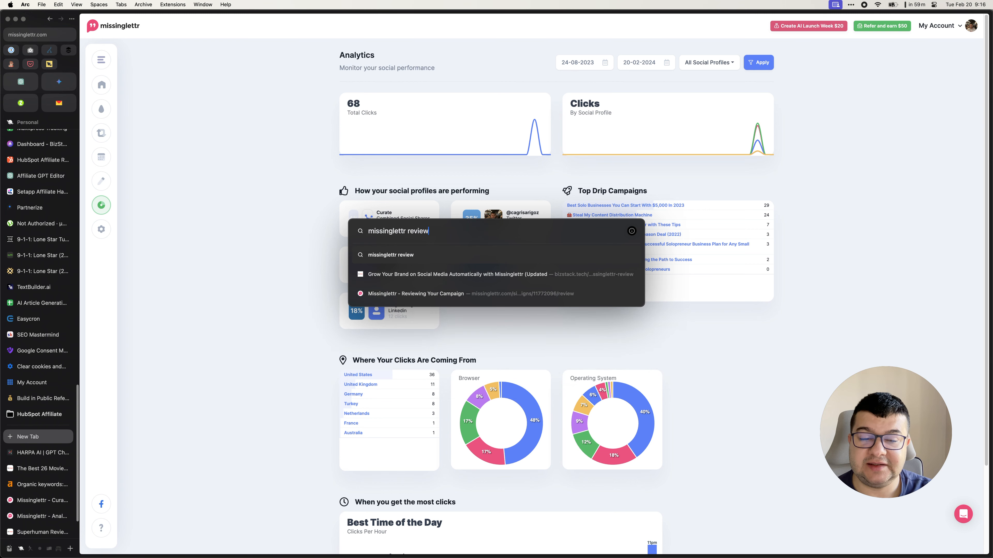
pyautogui.press('Down')
pyautogui.press('Return')
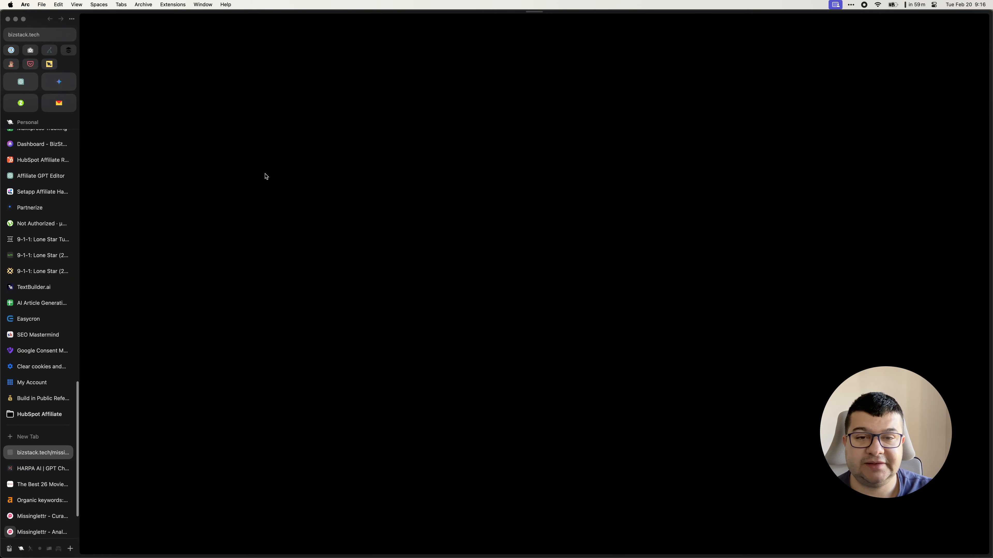
# Examine the article's Missinglettr pricing, plans comparison and available offers for the Pro AI and Premium AI plans, and return to its beginning.
pyautogui.scroll(-3, 222, 223)
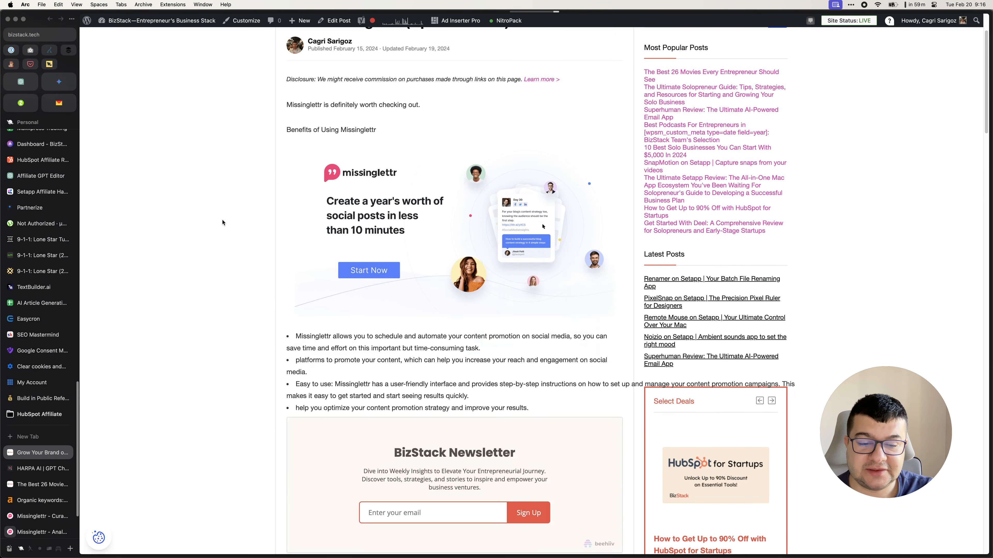
pyautogui.scroll(-15, 222, 222)
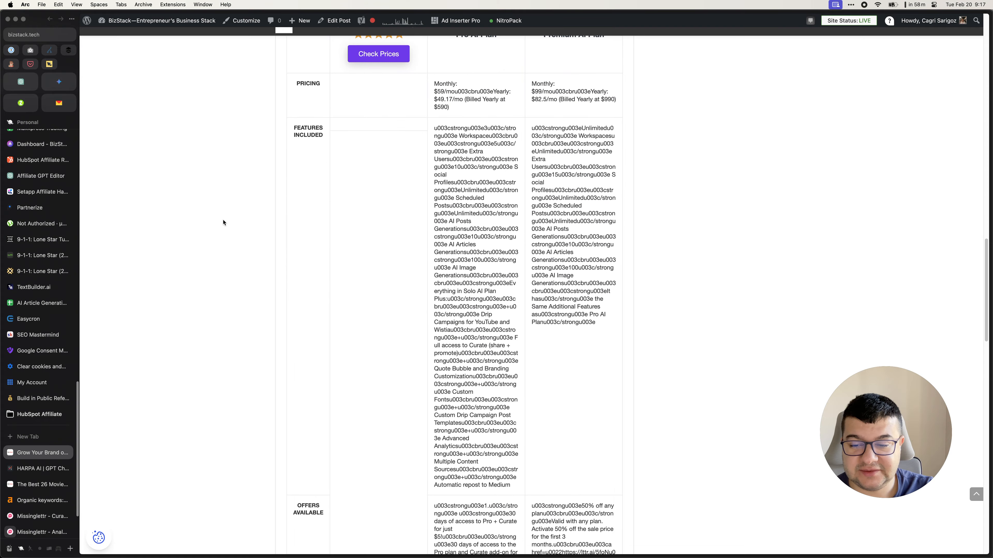
pyautogui.scroll(-10, 508, 270)
pyautogui.scroll(12, 466, 257)
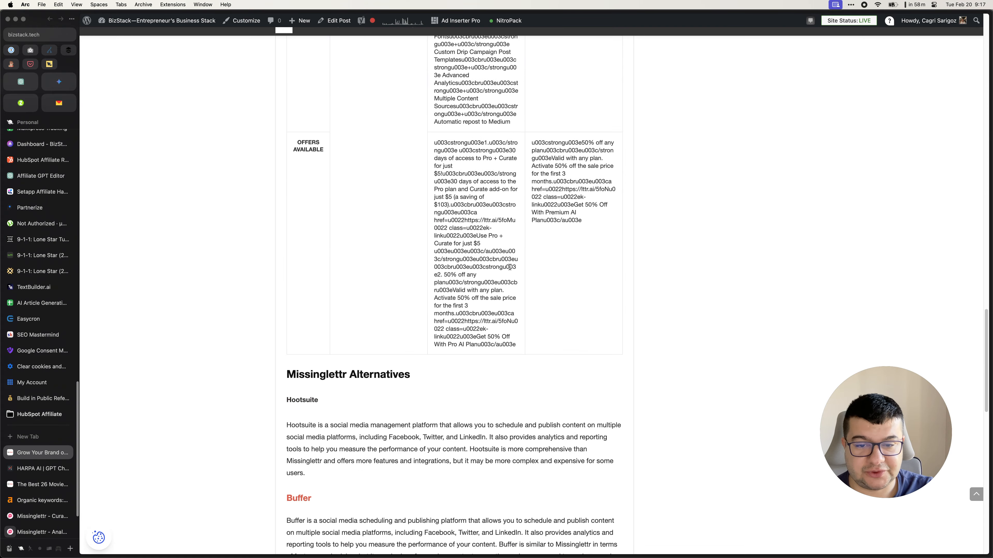
pyautogui.scroll(15, 466, 257)
pyautogui.scroll(-10, 436, 260)
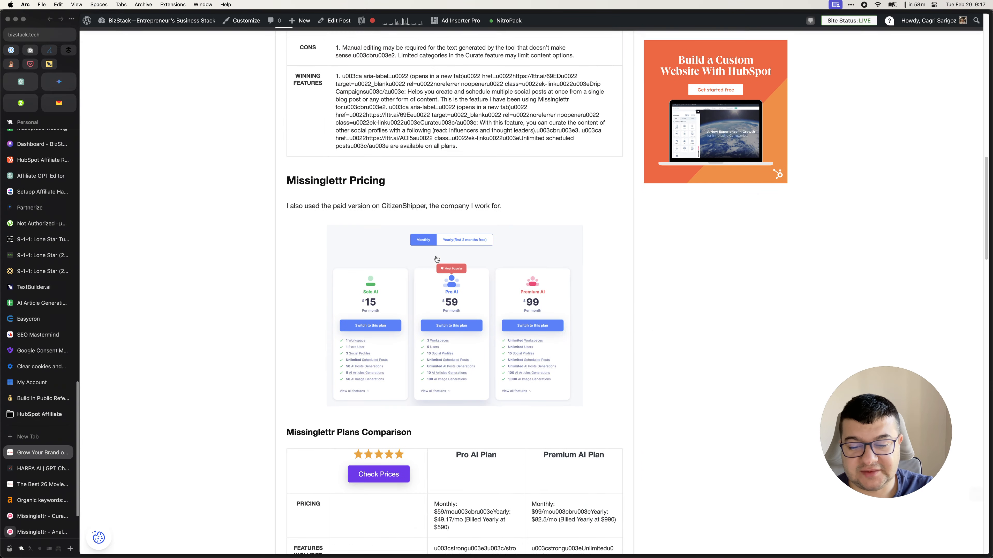
pyautogui.scroll(-5, 143, 264)
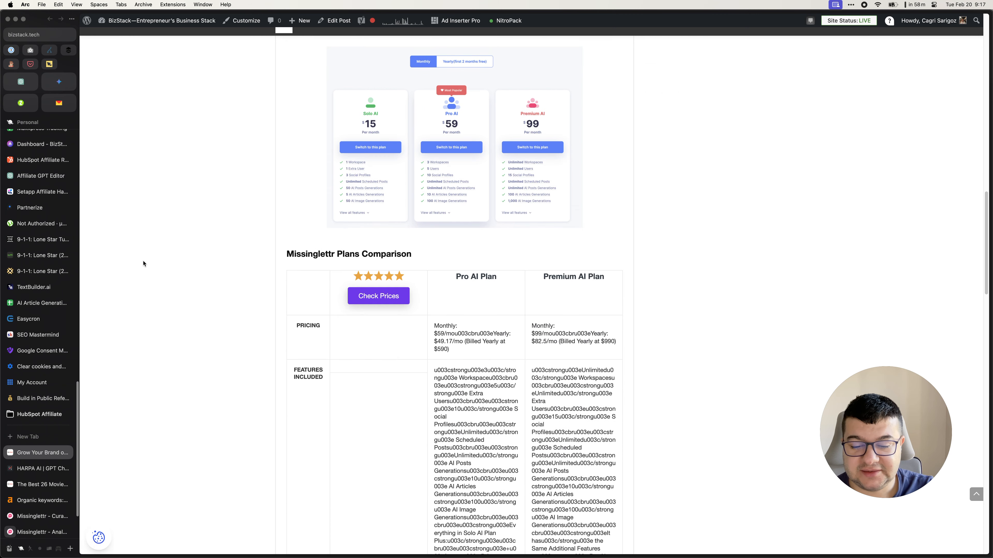
pyautogui.scroll(-20, 166, 264)
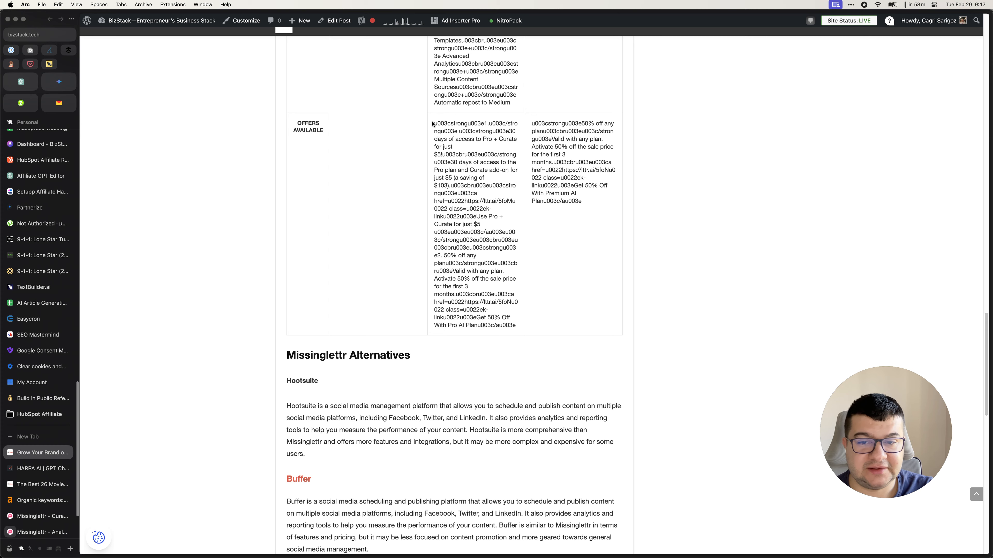
pyautogui.moveTo(433, 124); pyautogui.dragTo(556, 310)
pyautogui.click(596, 226)
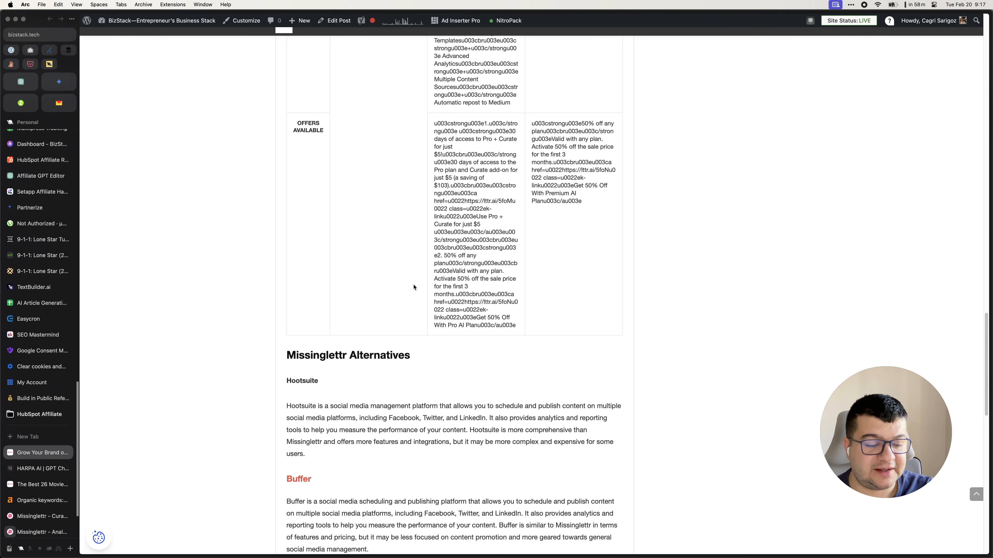
pyautogui.scroll(20, 190, 261)
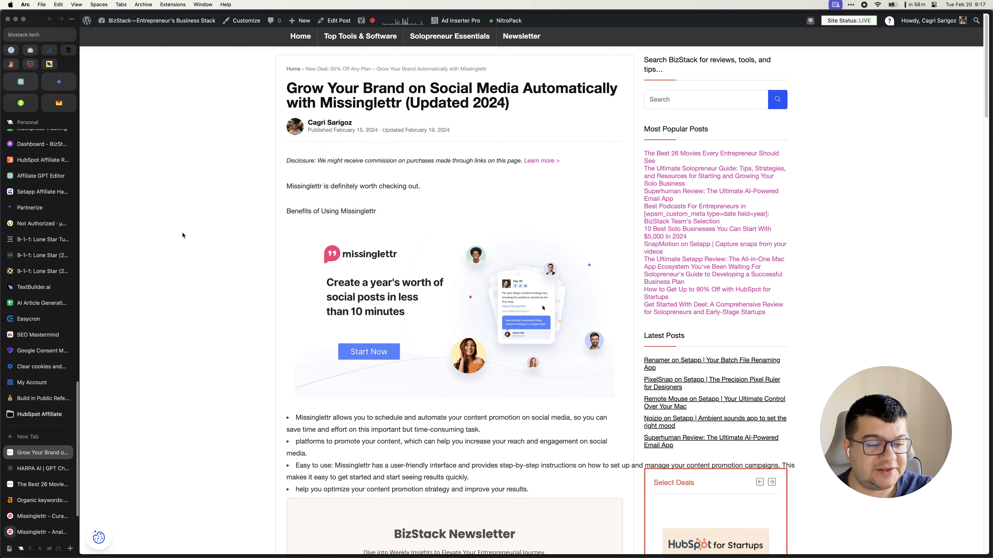